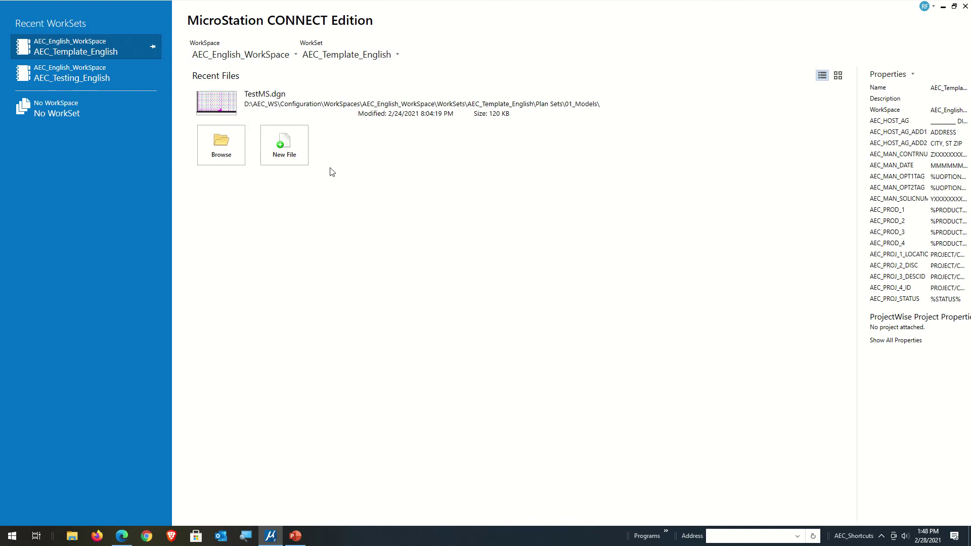
Begin a new file and choose AEC-CellSeed.cel as its seed, listing all file types in the seed folder.
left_click(292, 148)
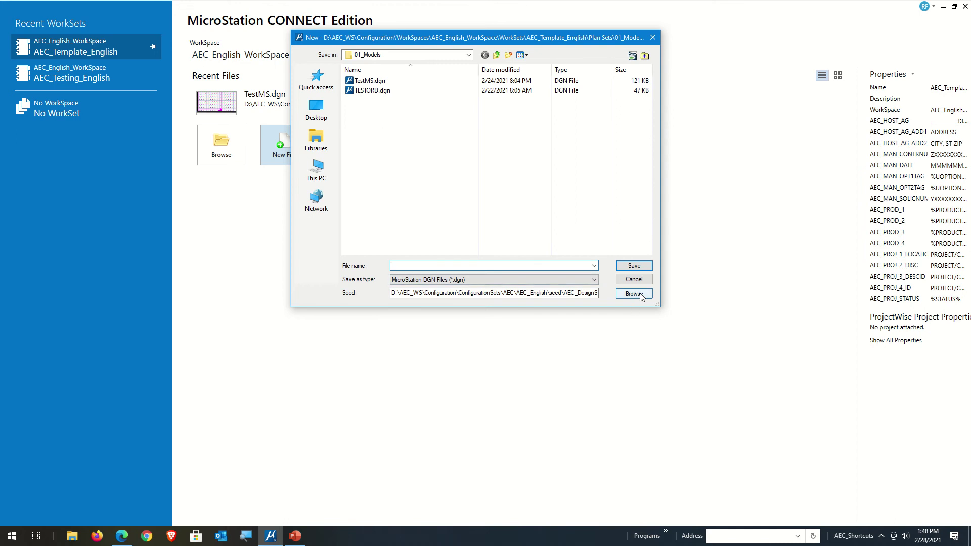
left_click(635, 293)
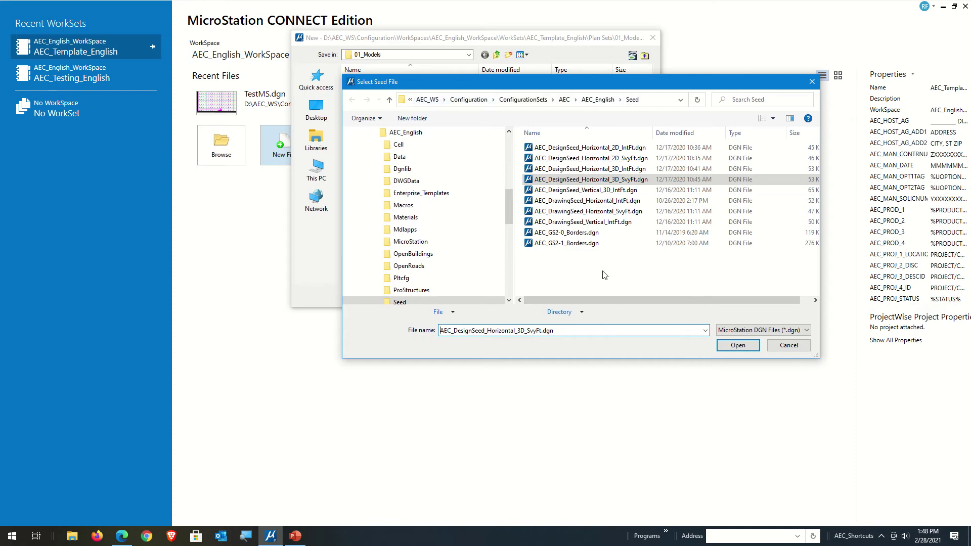
left_click(761, 330)
left_click(750, 362)
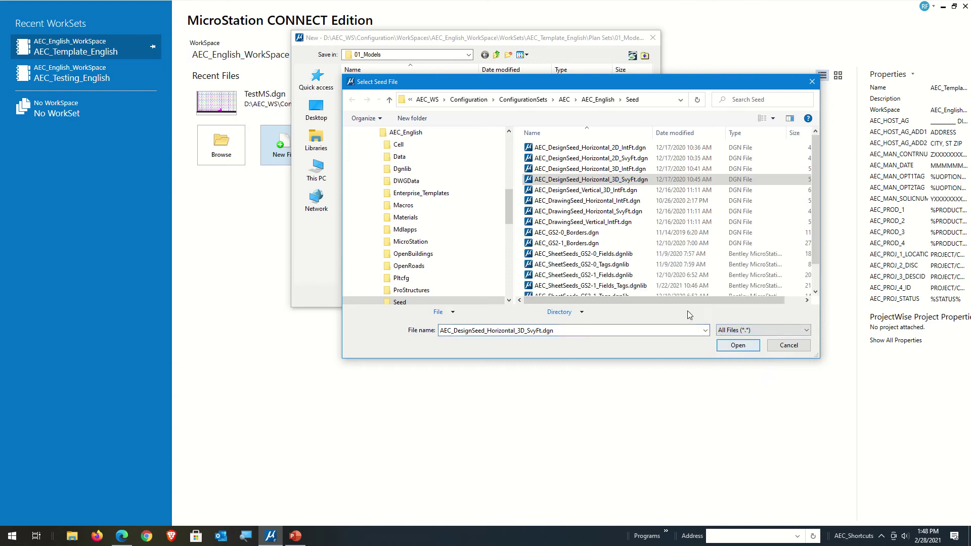
scroll(617, 203, "down", 2)
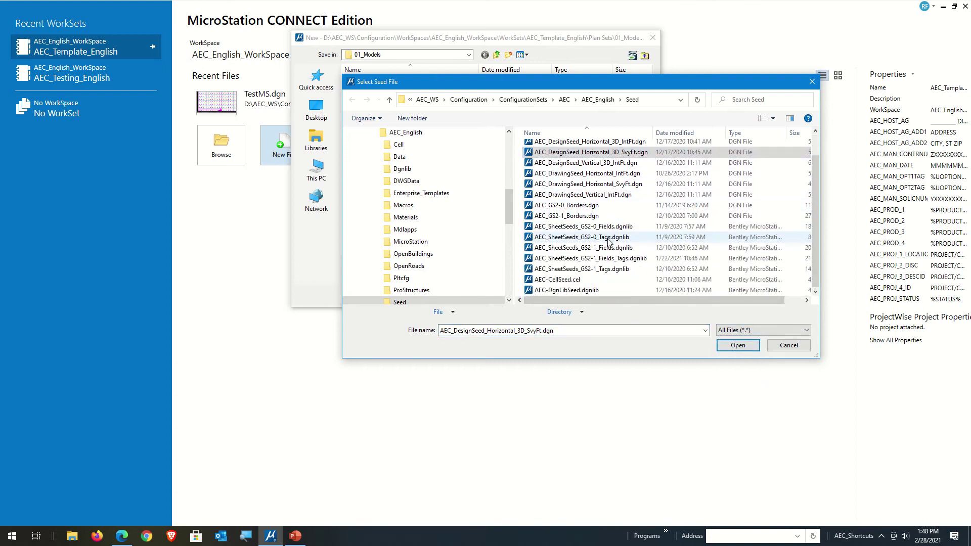
left_click(549, 284)
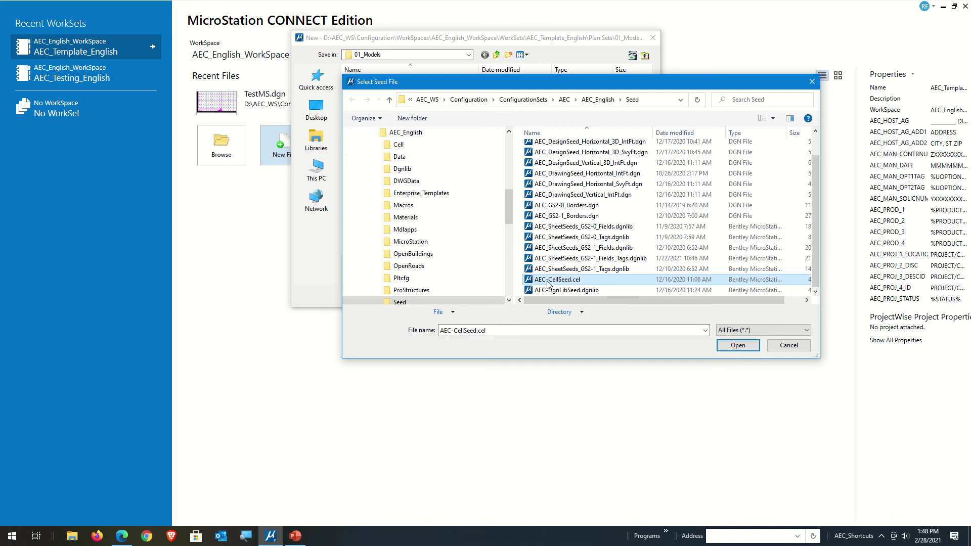
double_click(548, 285)
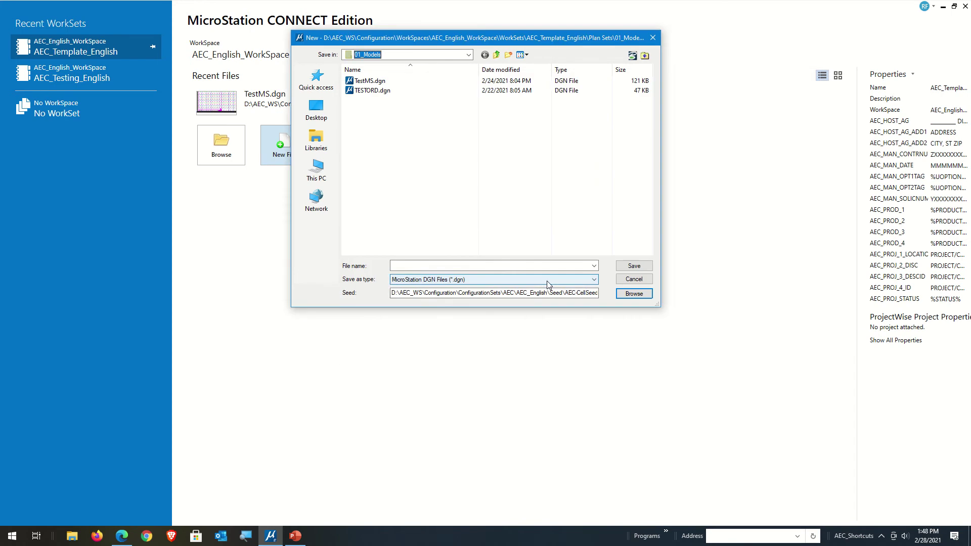
left_click(430, 266)
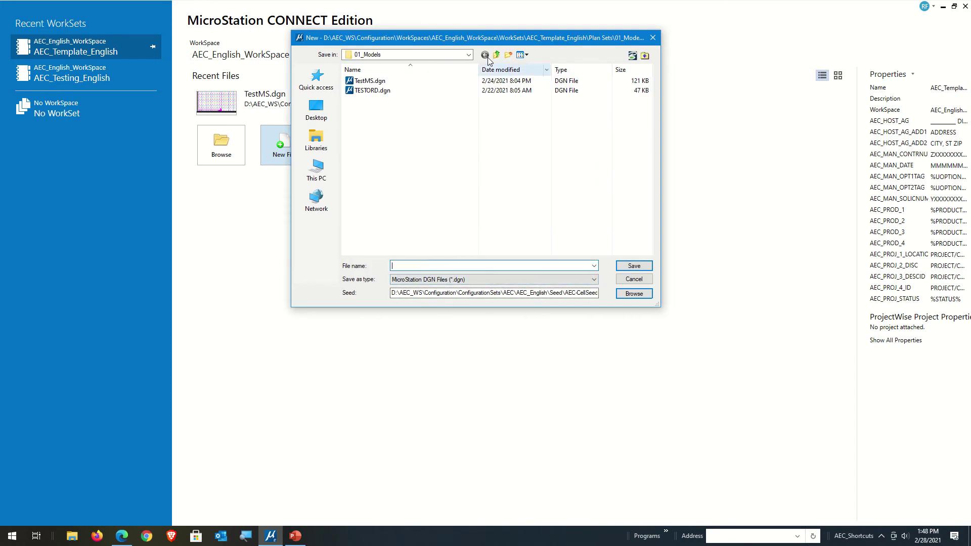
left_click(466, 55)
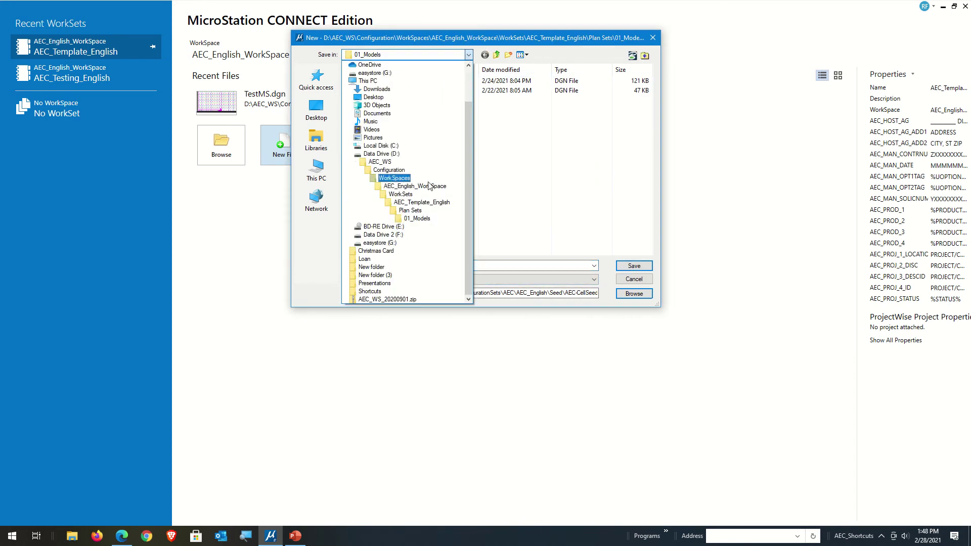
left_click(421, 218)
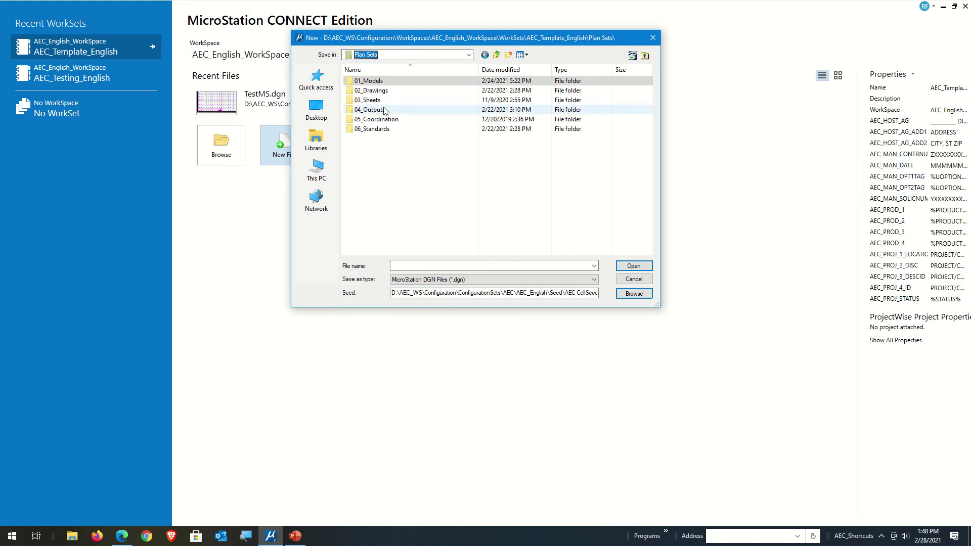
double_click(392, 129)
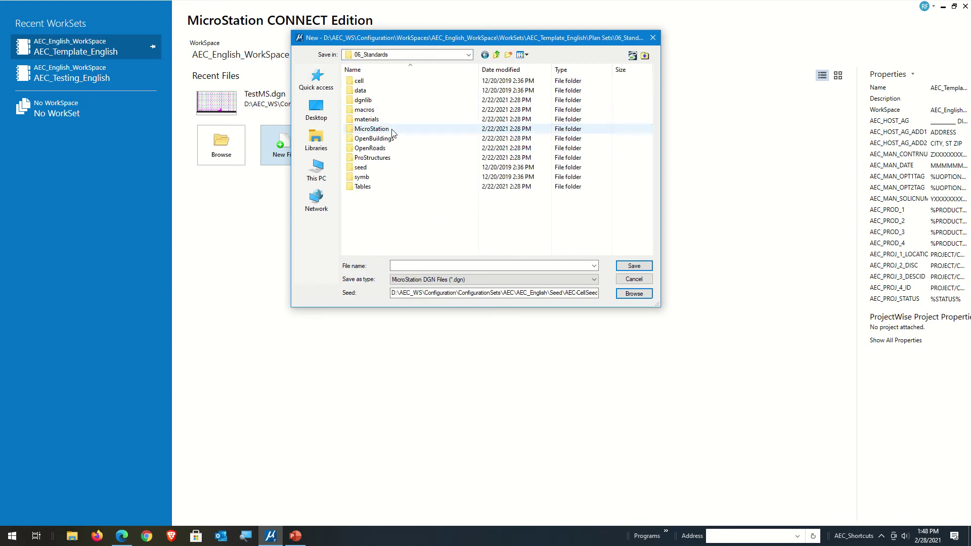
double_click(379, 81)
left_click(435, 265)
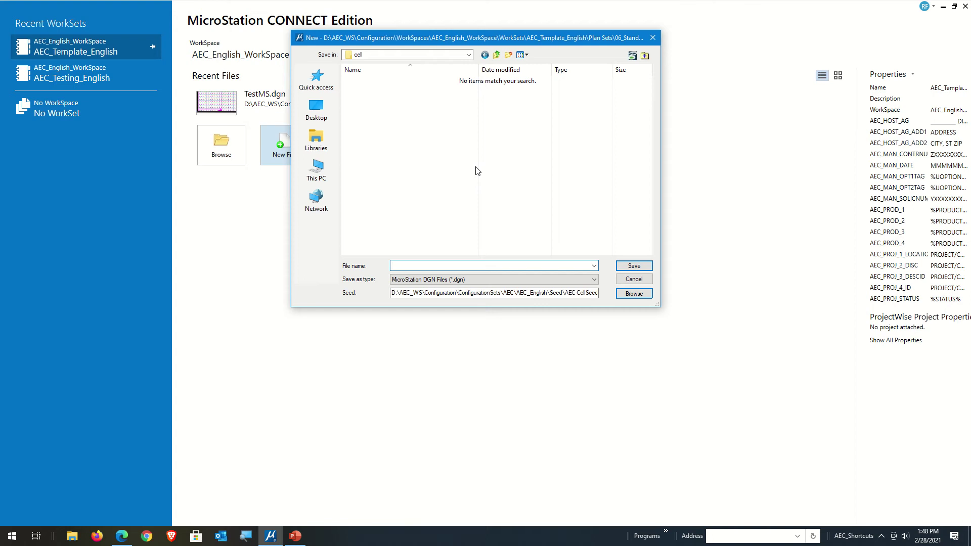
left_click_drag(383, 33, 381, 82)
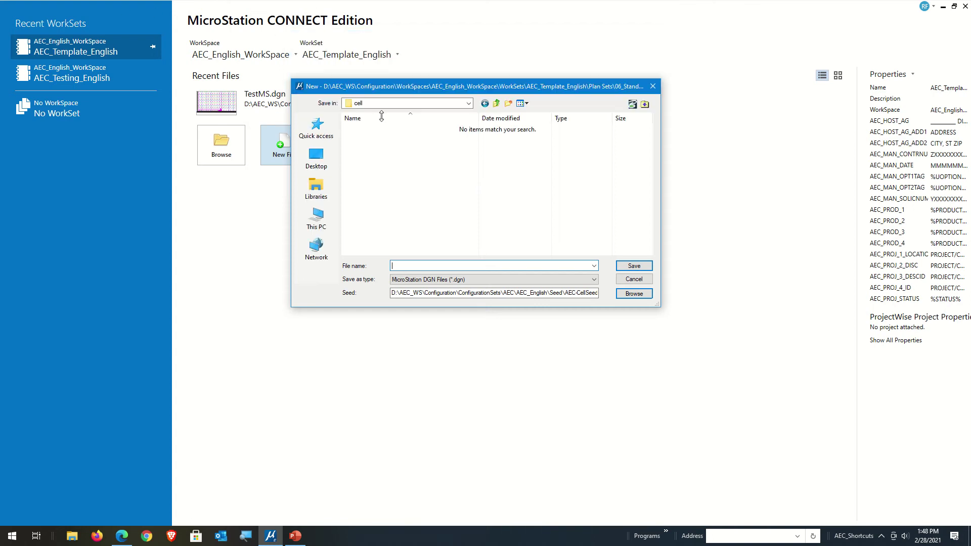
left_click(633, 279)
Check the list of available WorkSets, keeping AEC_Template_English selected.
left_click(334, 56)
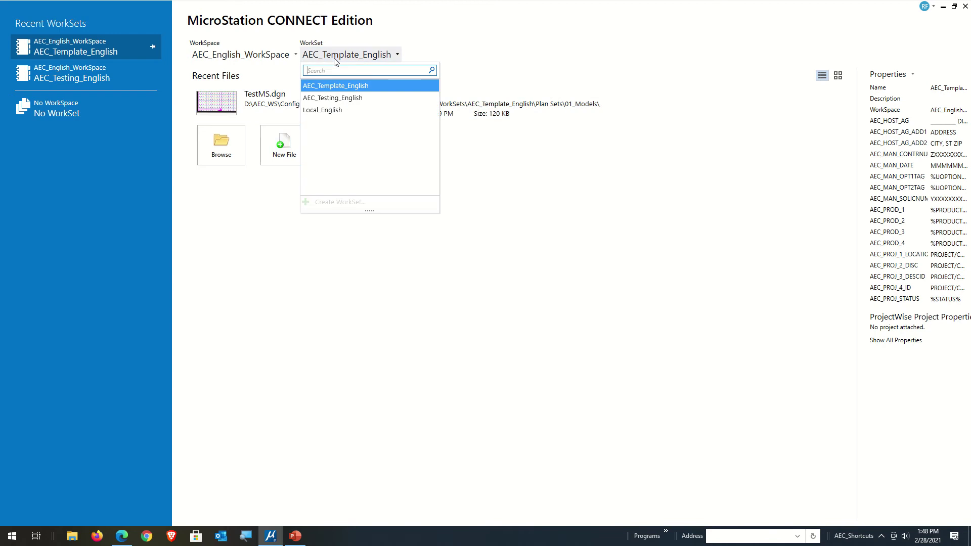
left_click(332, 89)
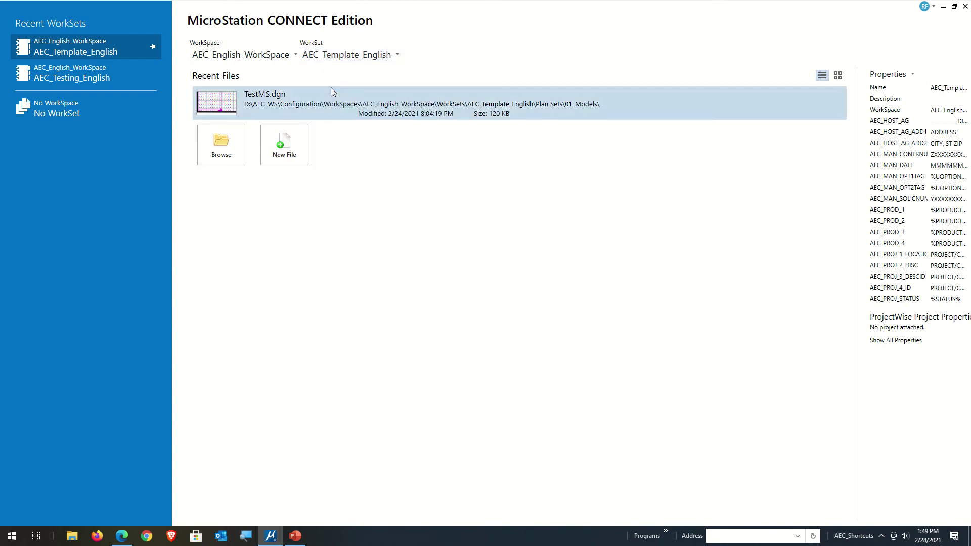
left_click(342, 57)
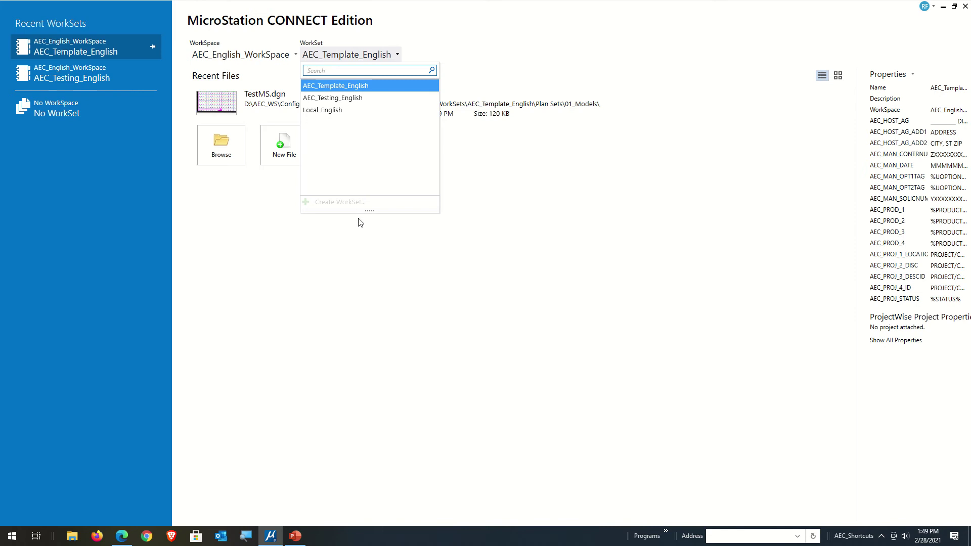
left_click(242, 221)
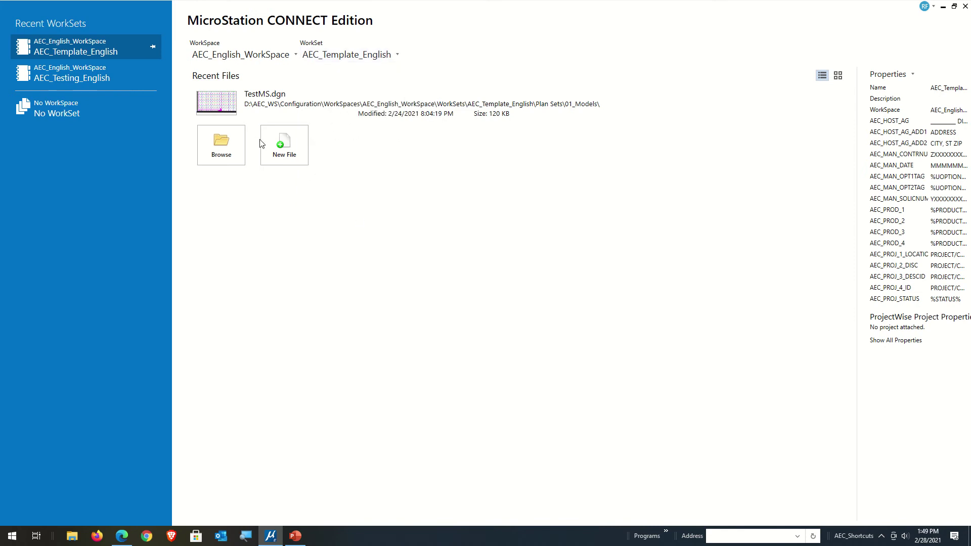
Begin a new file and set its save location to Plan Sets\06_Standards\cell within the AEC_Template_English WorkSet.
left_click(276, 146)
left_click_drag(527, 292, 677, 298)
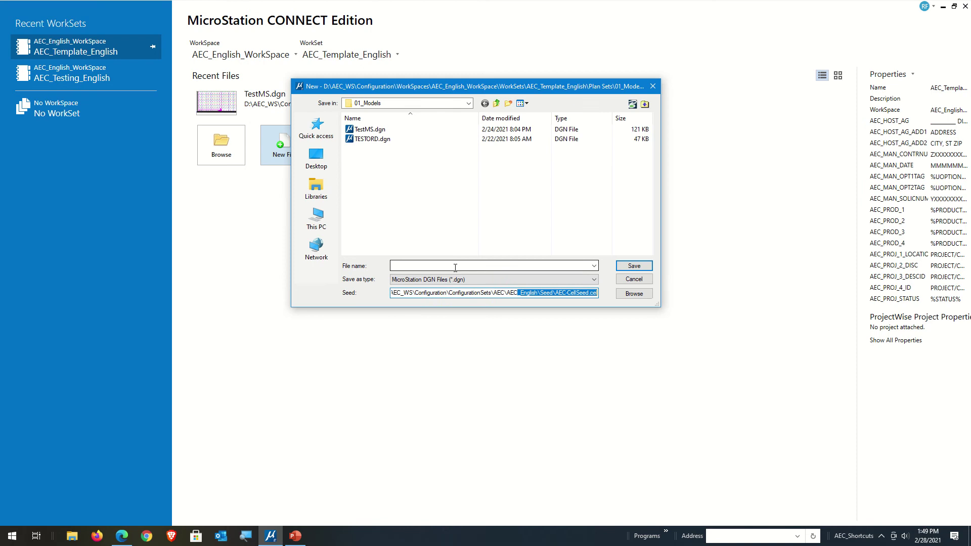
left_click(466, 106)
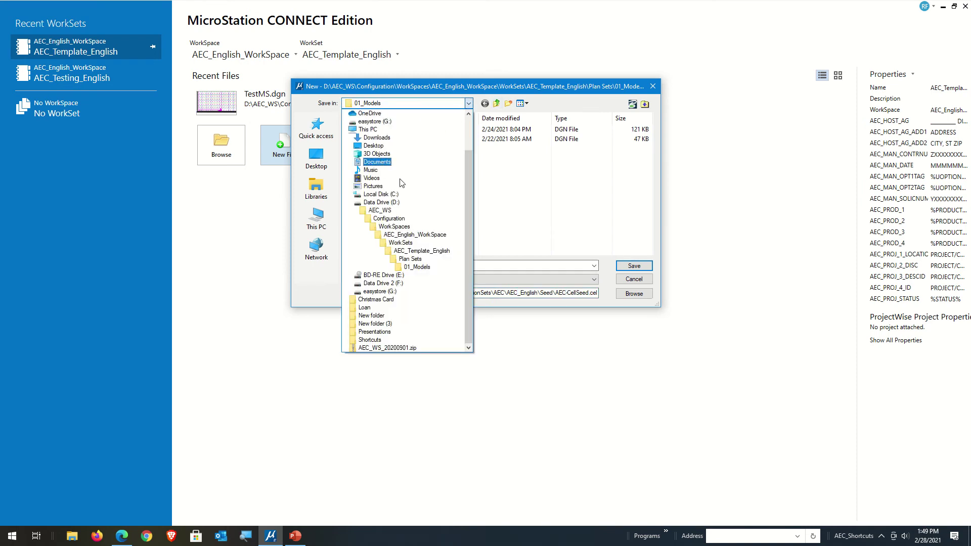
left_click(426, 252)
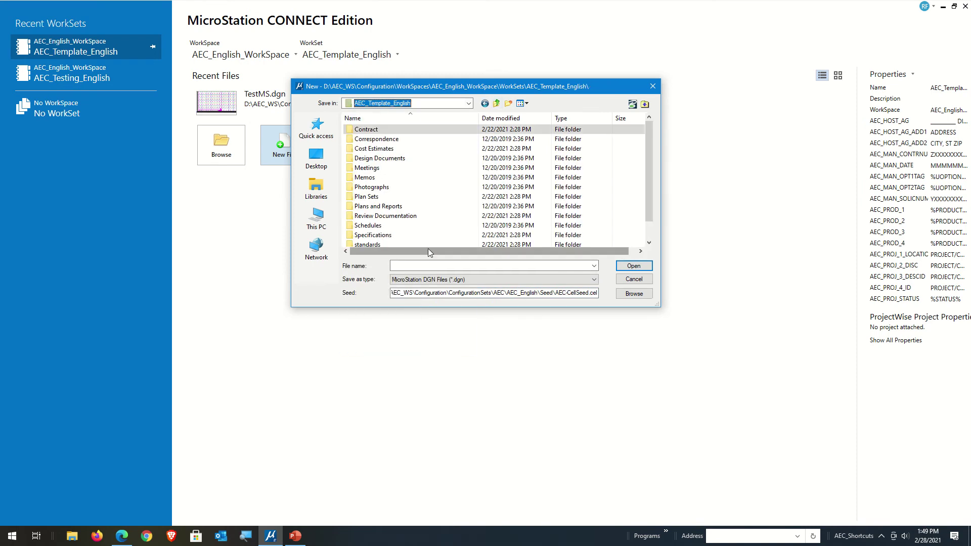
double_click(367, 197)
left_click(375, 178)
double_click(375, 178)
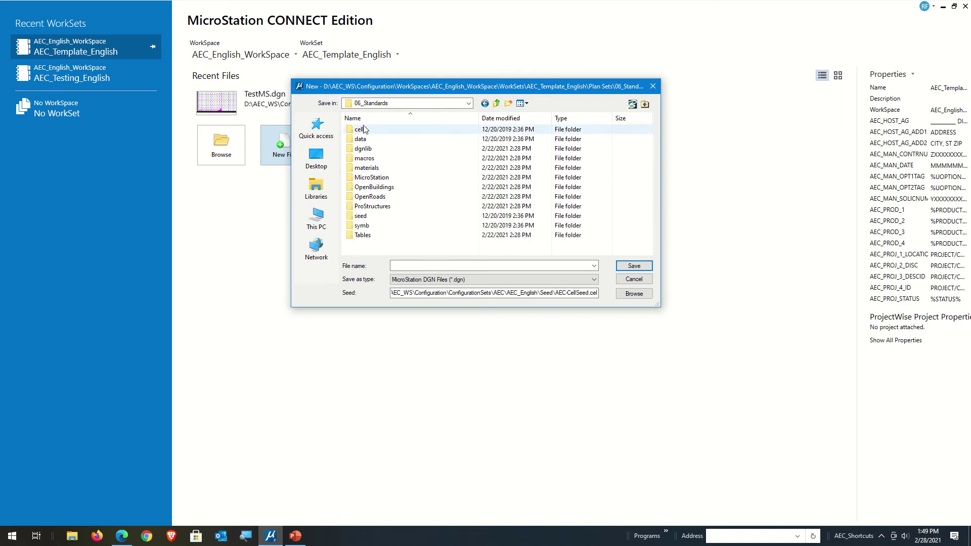
double_click(376, 130)
left_click(448, 264)
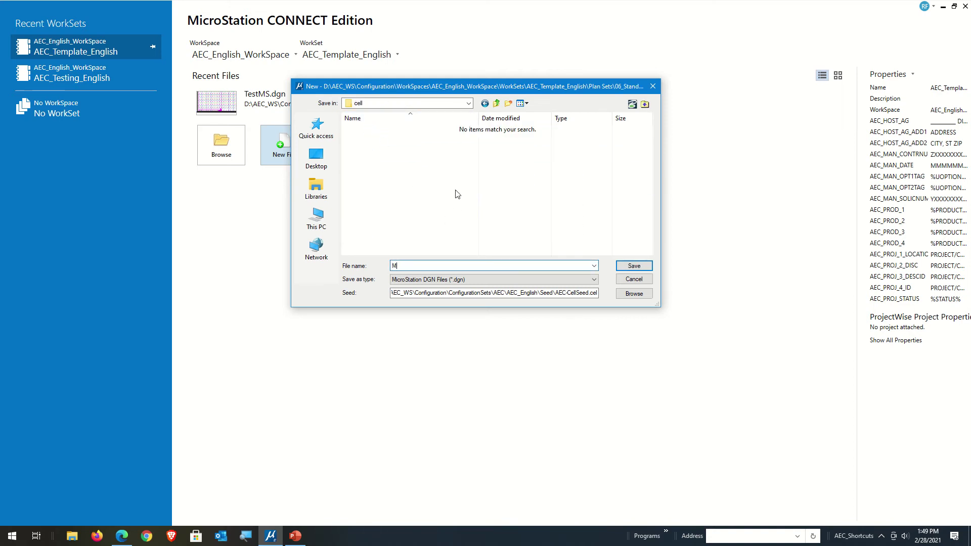
Name the new file MyCells.cel, set its save type to All Files (*.*), and save it.
type("MyCells")
left_click(482, 279)
left_click(413, 302)
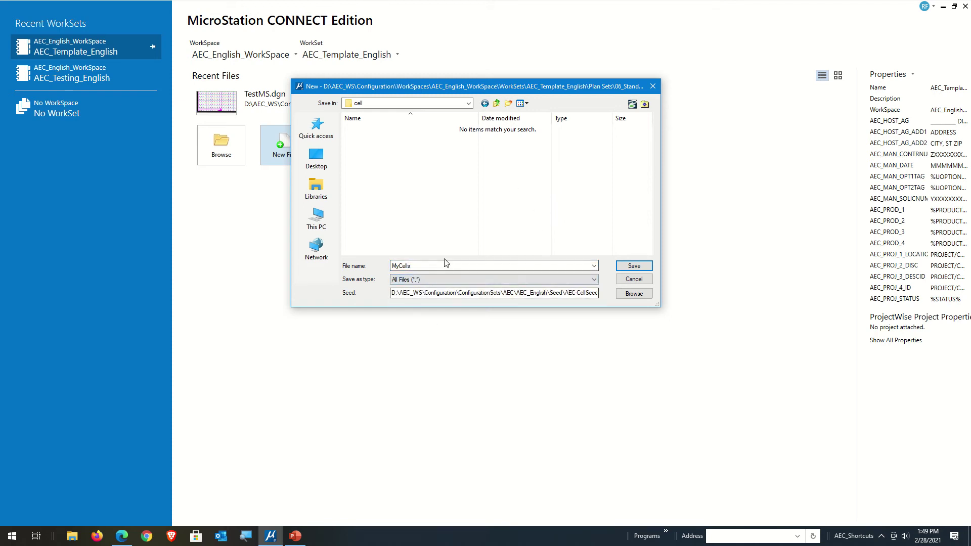
double_click(439, 265)
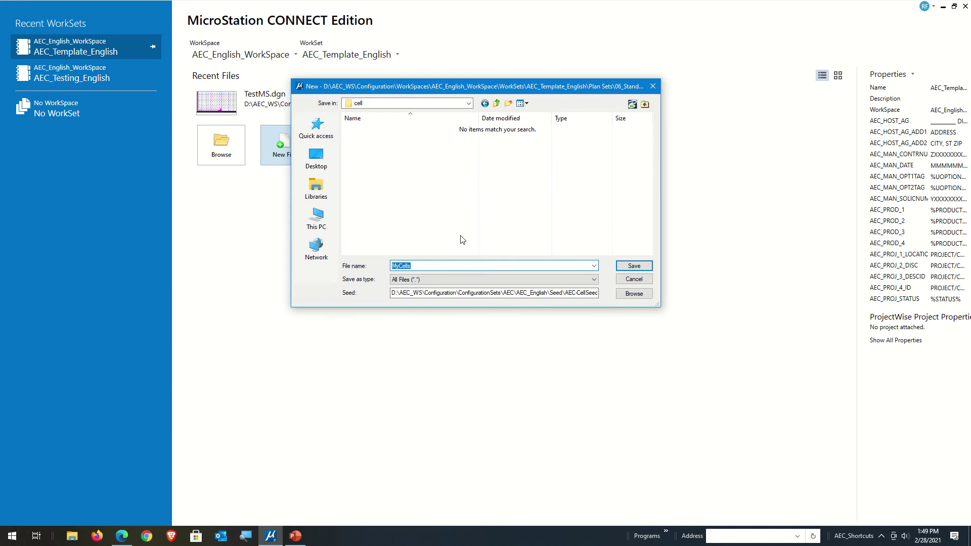
left_click(444, 266)
type(".cel")
left_click(621, 266)
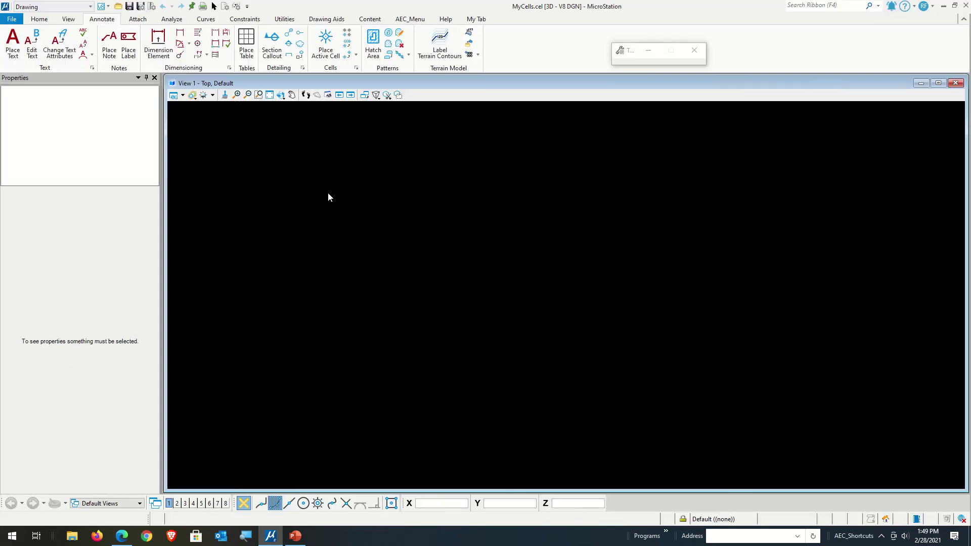
Begin a new model in the cell library with type Design and dimension 3D.
left_click(39, 19)
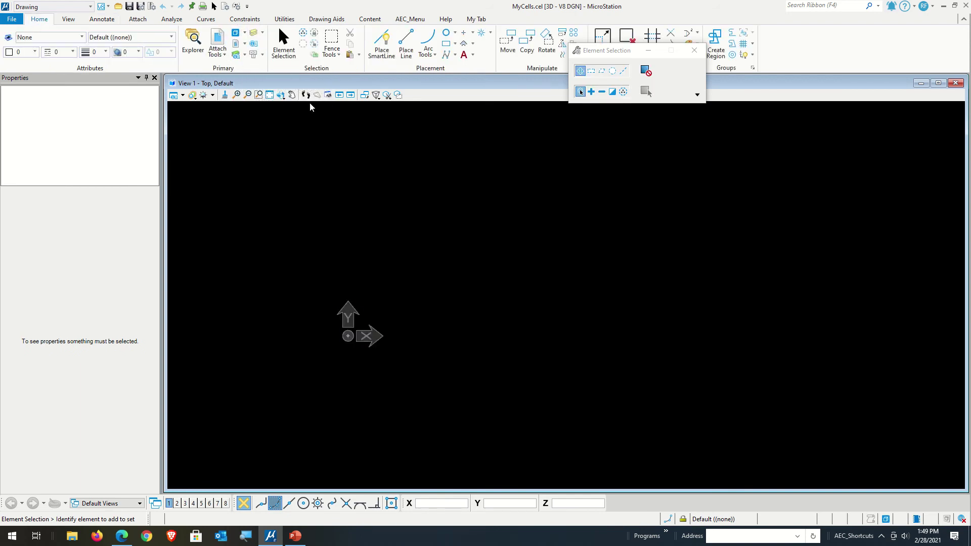
left_click_drag(970, 96, 306, 129)
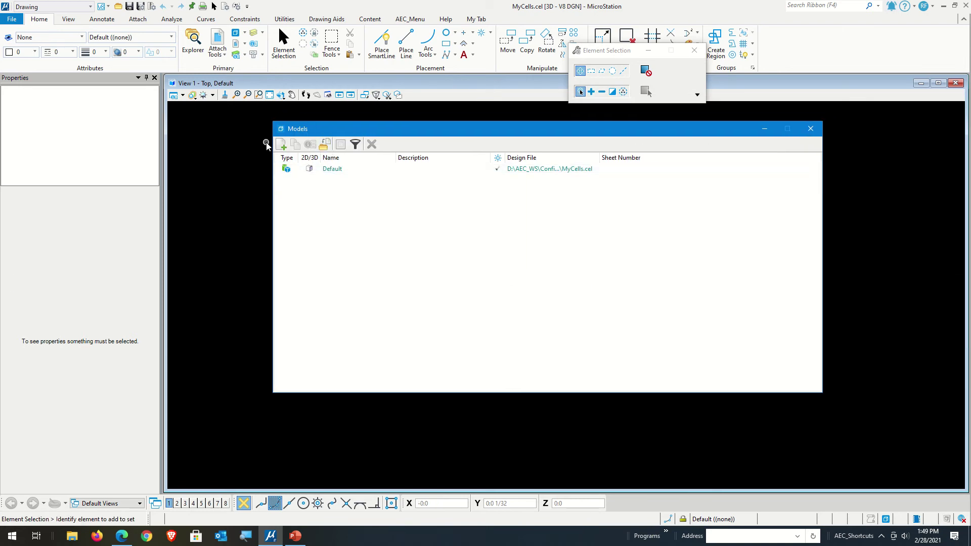
left_click(289, 146)
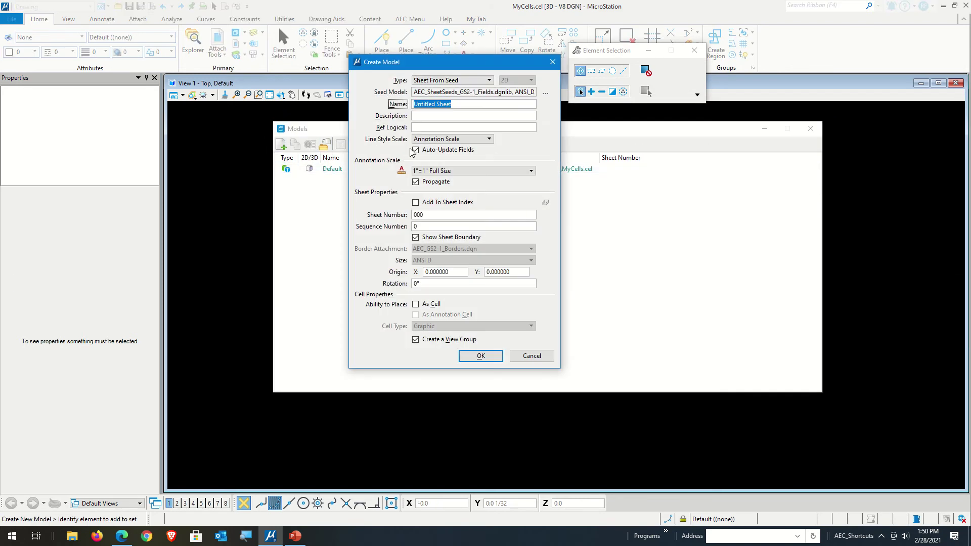
left_click(468, 81)
left_click(433, 23)
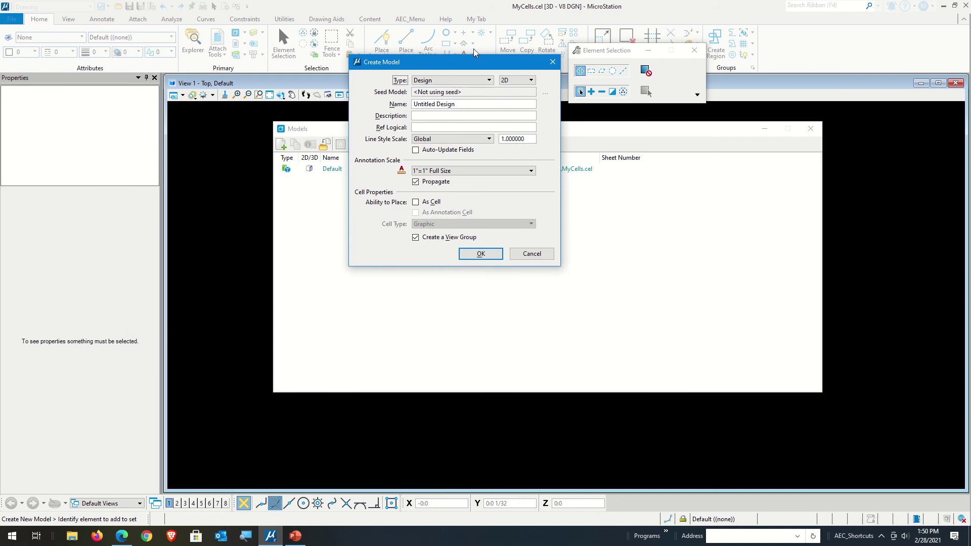
left_click(517, 80)
left_click(521, 96)
Name the model ParametricBarScales, make it placeable as a cell and annotation cell with cell type Parametric, and create it.
left_click(481, 104)
left_click_drag(481, 104, 411, 104)
type("BarScales")
left_click(416, 202)
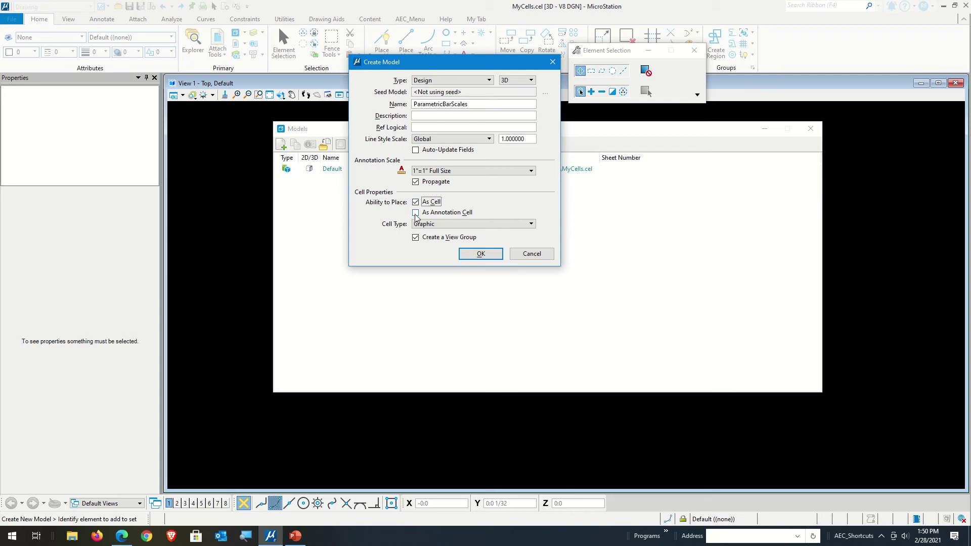
left_click(416, 213)
left_click(454, 224)
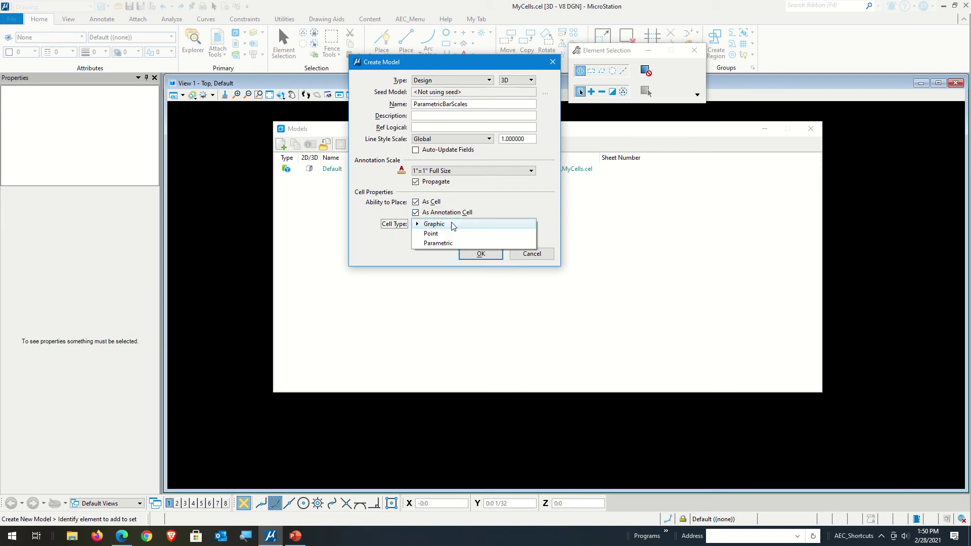
left_click(439, 246)
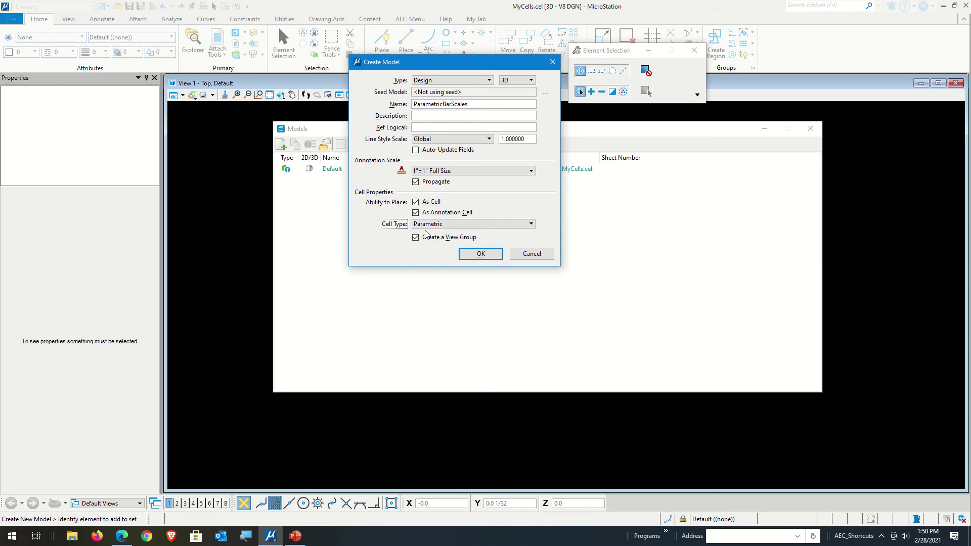
left_click(482, 255)
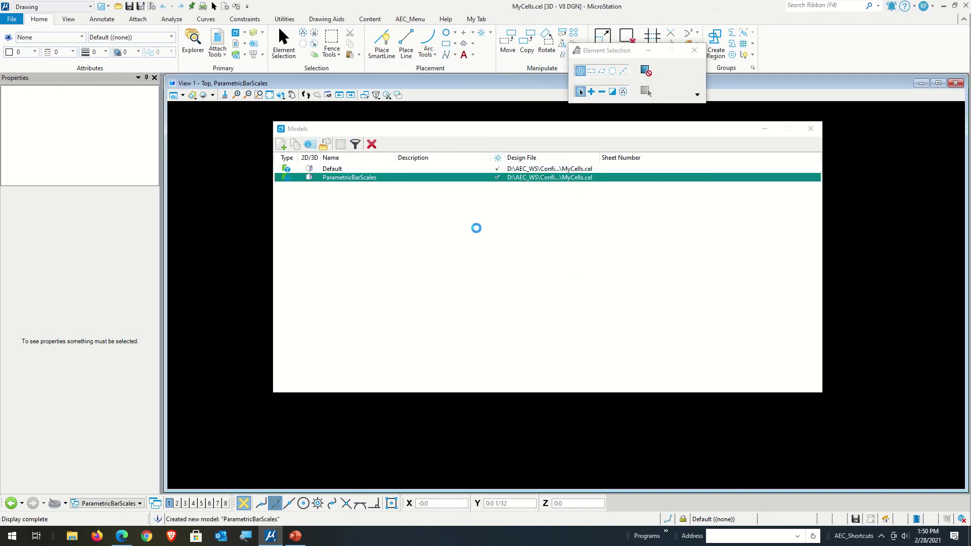
Inspect the properties of the Default and ParametricBarScales models and close the model list.
left_click(329, 169)
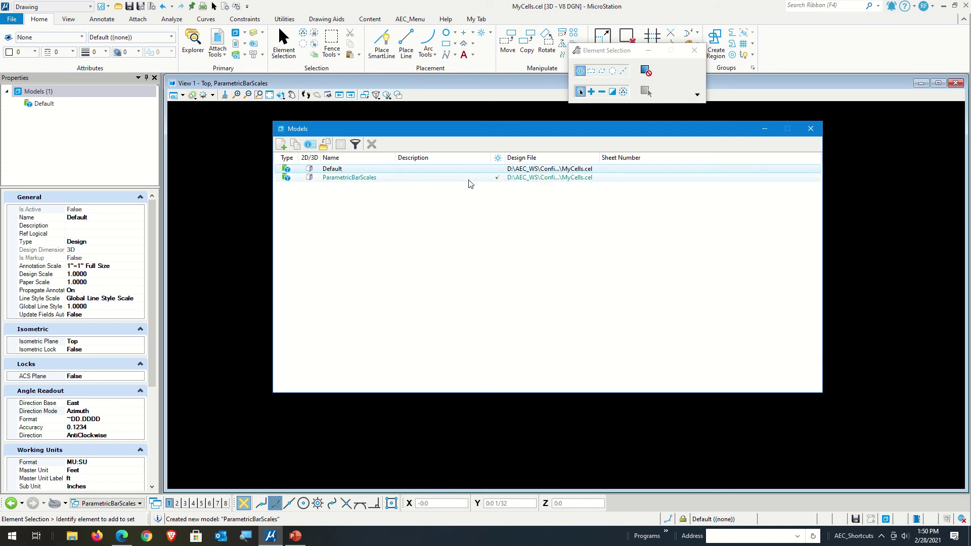
left_click(373, 178)
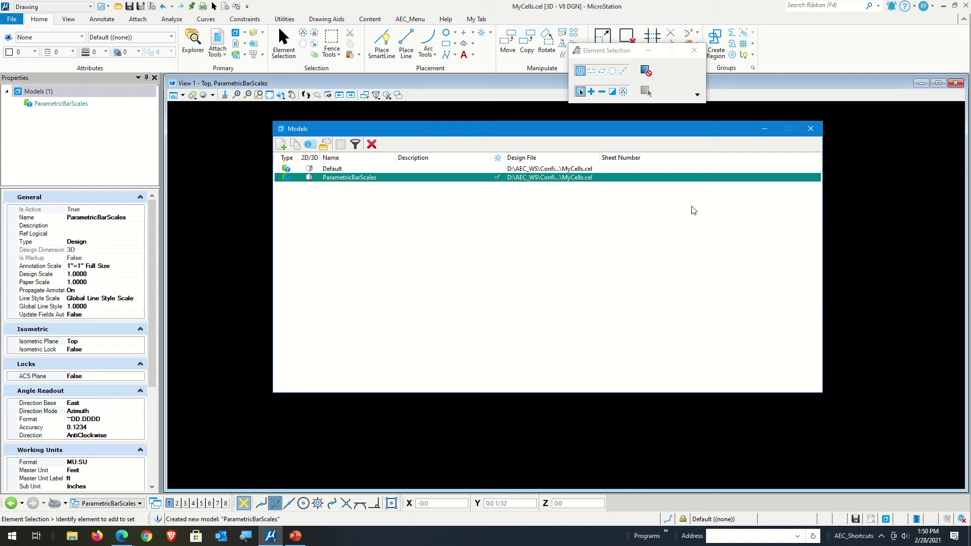
left_click(810, 129)
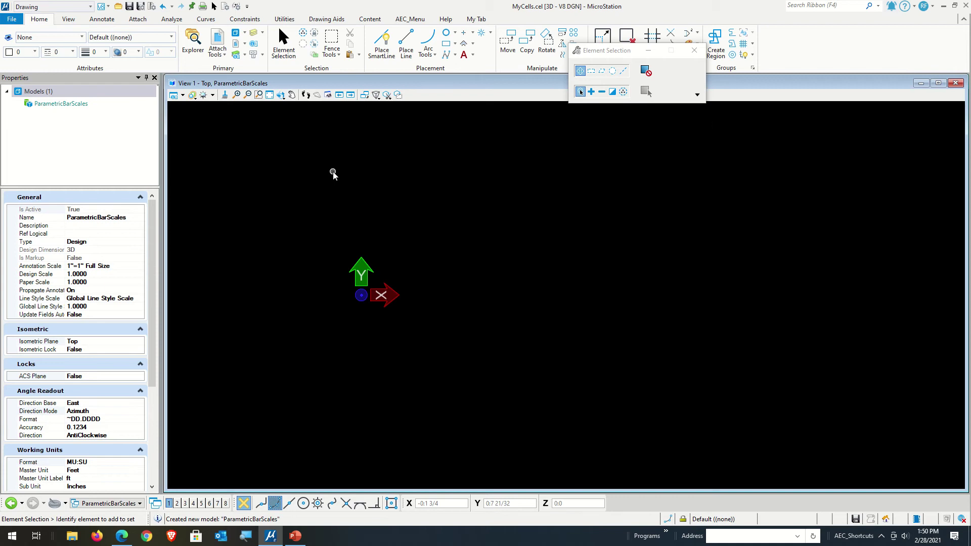
Set the design file's working units accuracy to 0.12345678.
left_click(228, 7)
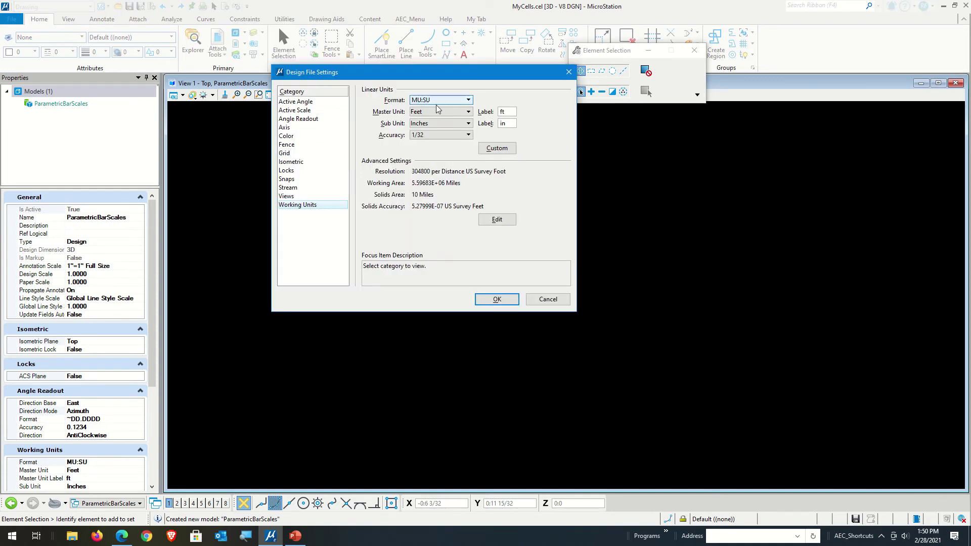
left_click(437, 135)
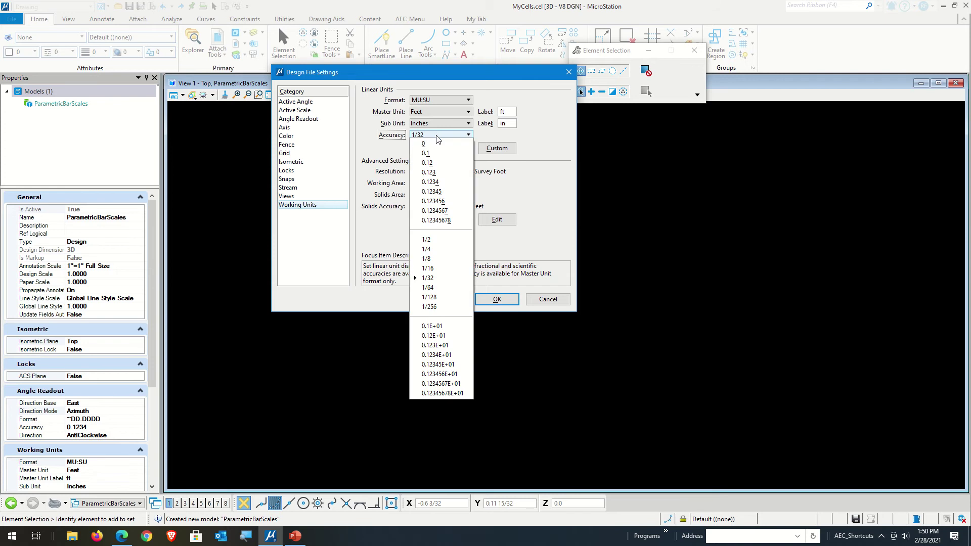
left_click(444, 221)
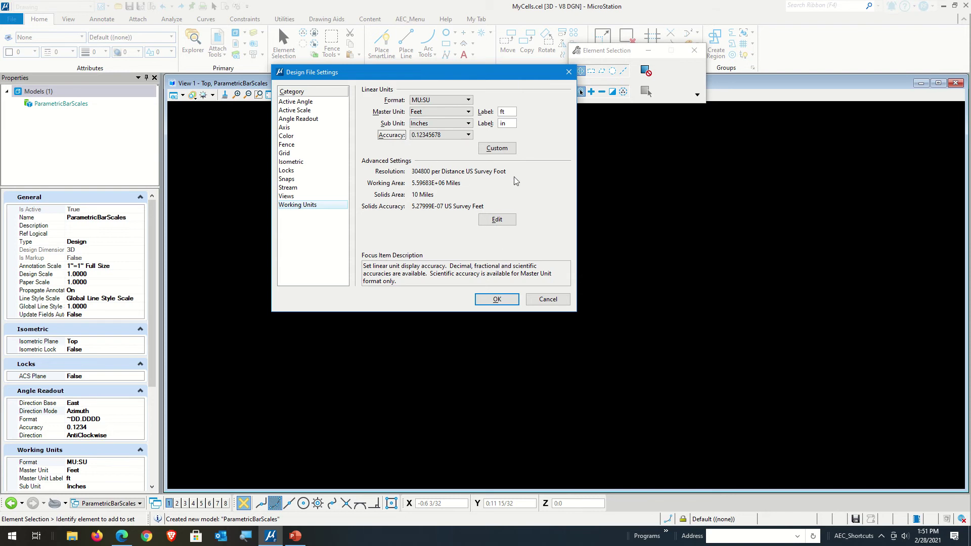
Base the advanced distance resolution on Foot instead of US Survey Foot and accept the design file settings.
left_click(503, 221)
left_click(510, 217)
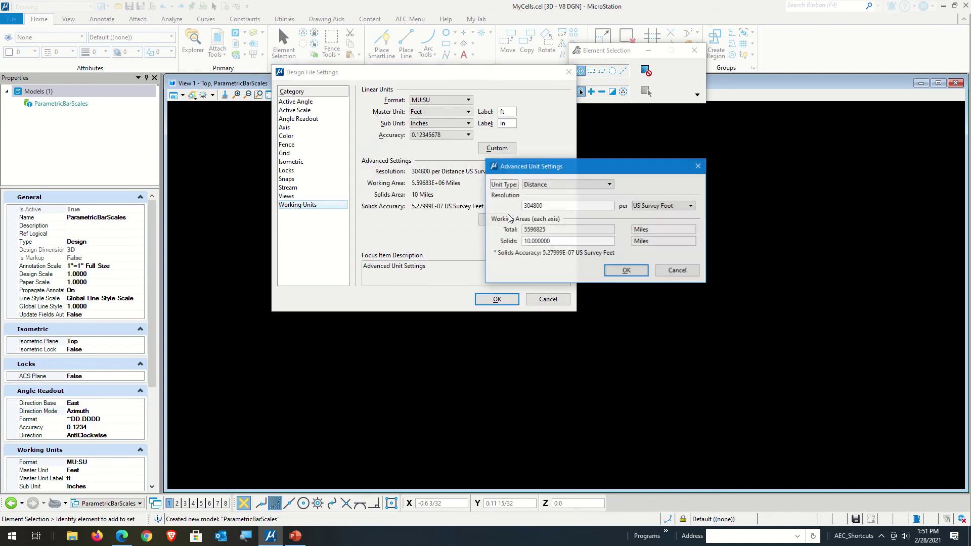
left_click(668, 205)
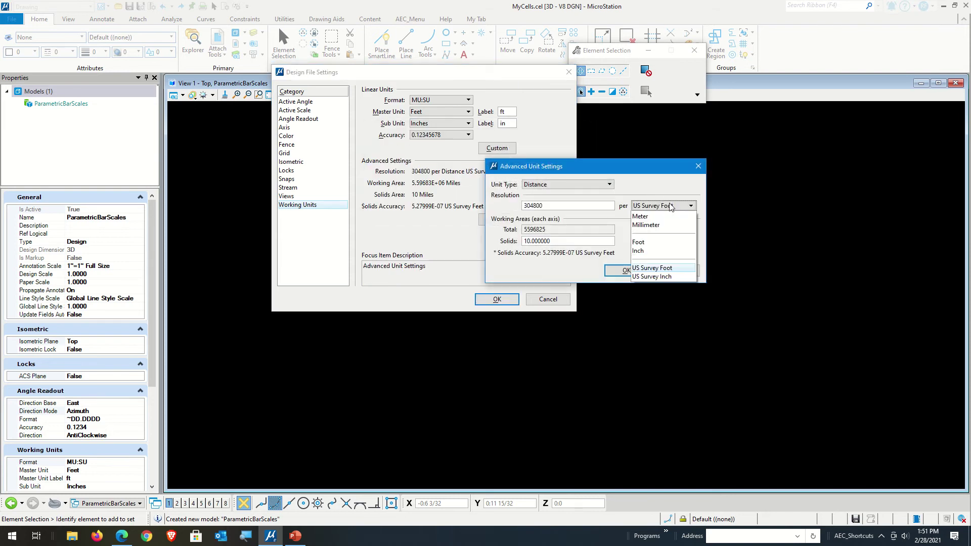
left_click(639, 242)
left_click(622, 271)
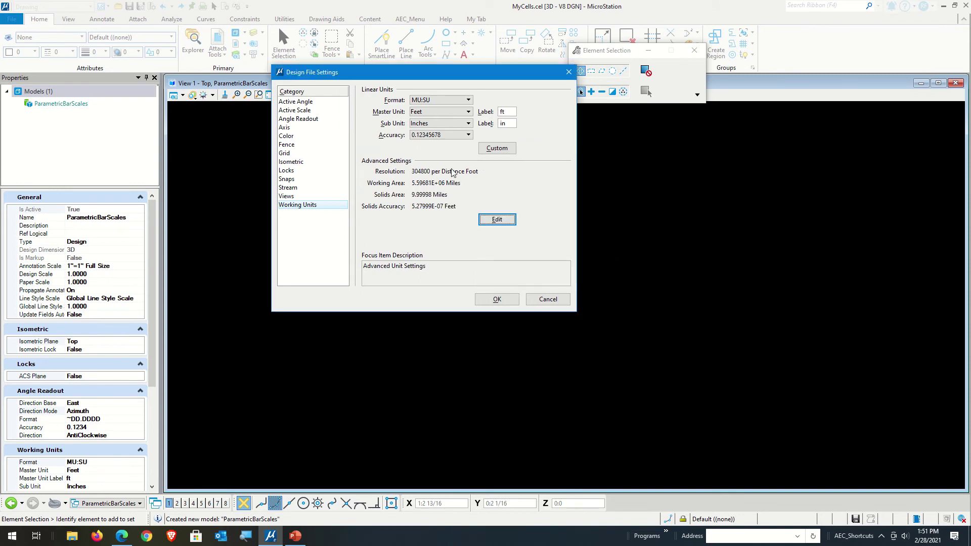
left_click(498, 301)
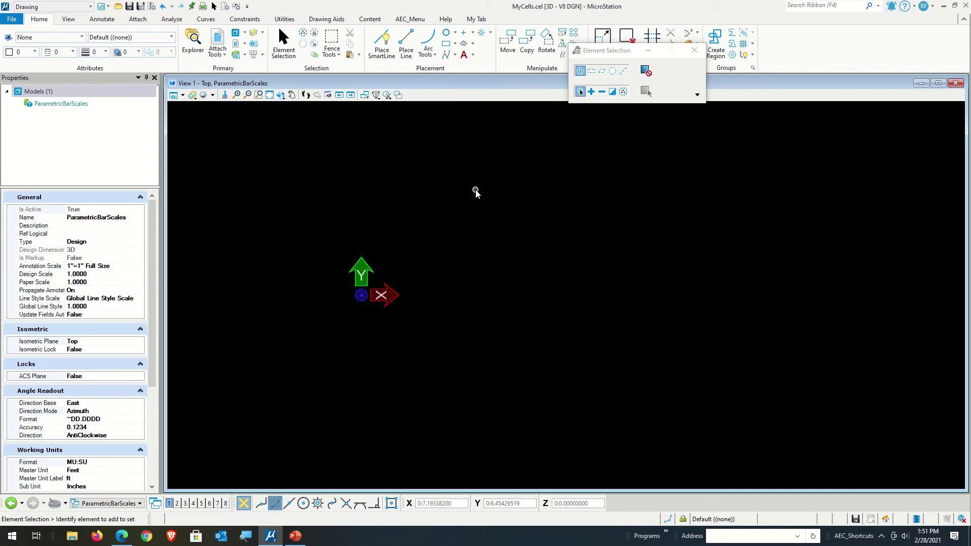
Start placing an active cell and attach the cell library AEC_Div01 - General Requirements.cel.
left_click(480, 34)
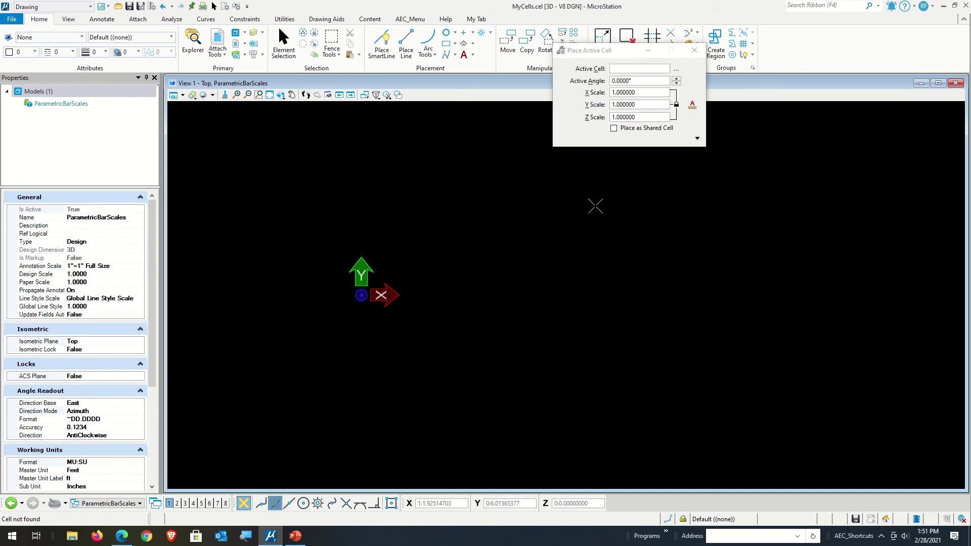
left_click(676, 68)
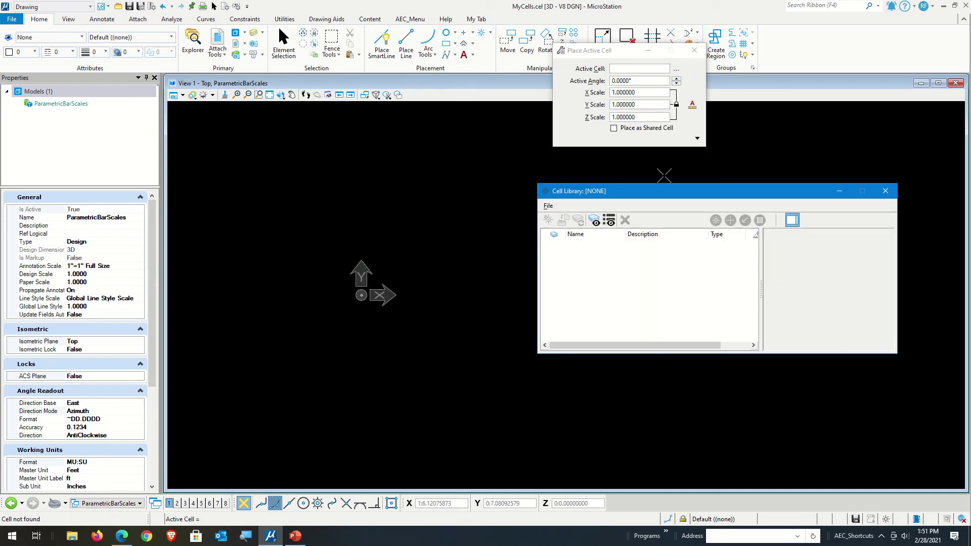
left_click(548, 206)
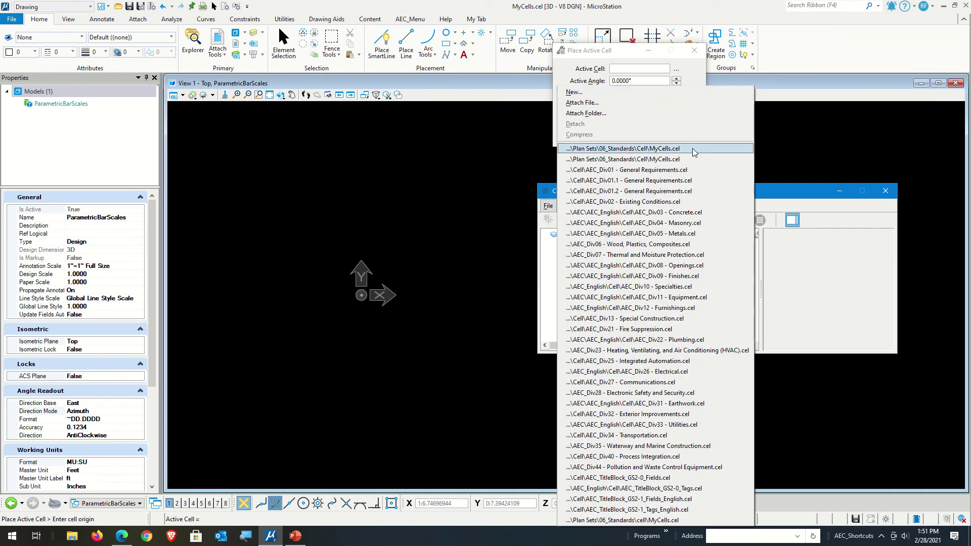
left_click(604, 172)
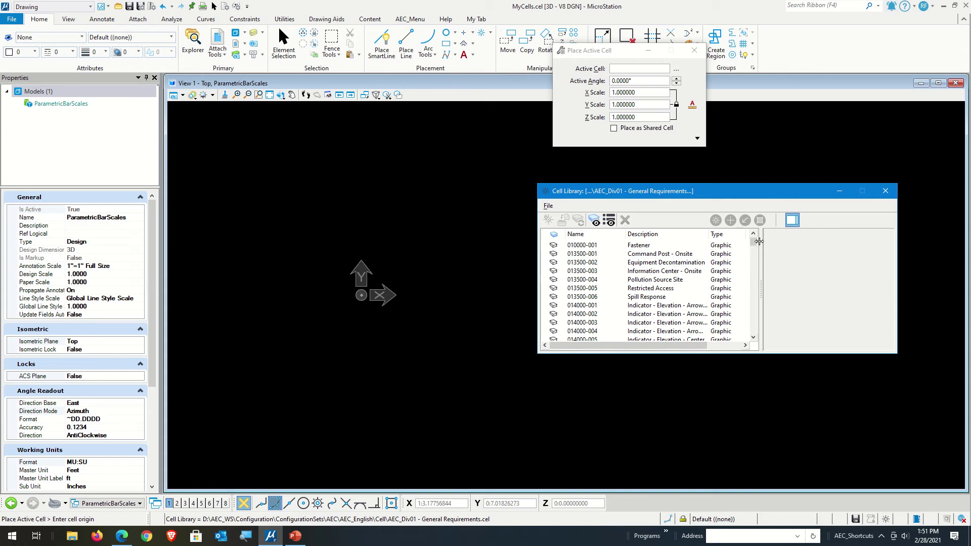
Find cell 014200-054, Scale - A1 - Full, in the attached library and make it the active placement cell.
left_click_drag(756, 242, 757, 292)
left_click(648, 280)
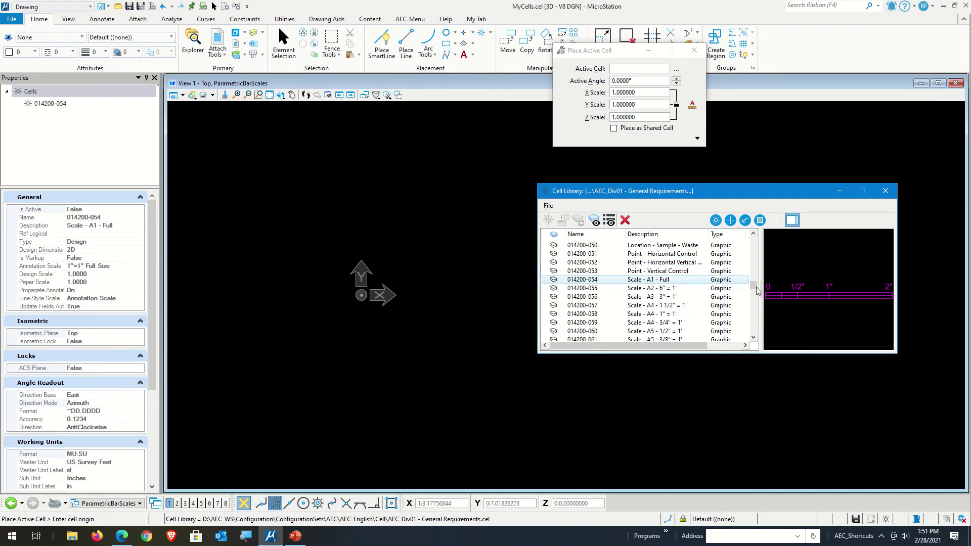
mouse_move(757, 290)
left_mouse_down()
mouse_move(753, 317)
mouse_move(752, 292)
left_mouse_up()
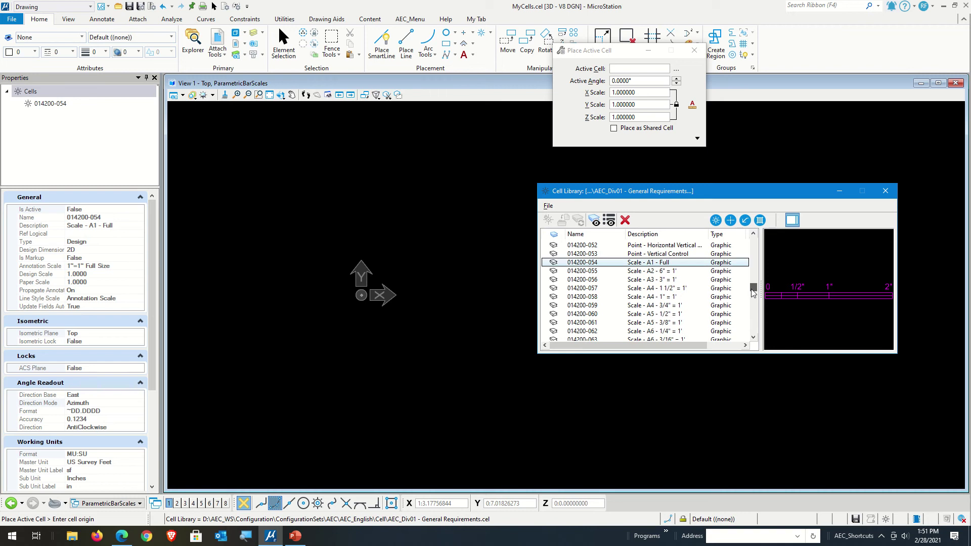
left_click(644, 263)
double_click(644, 264)
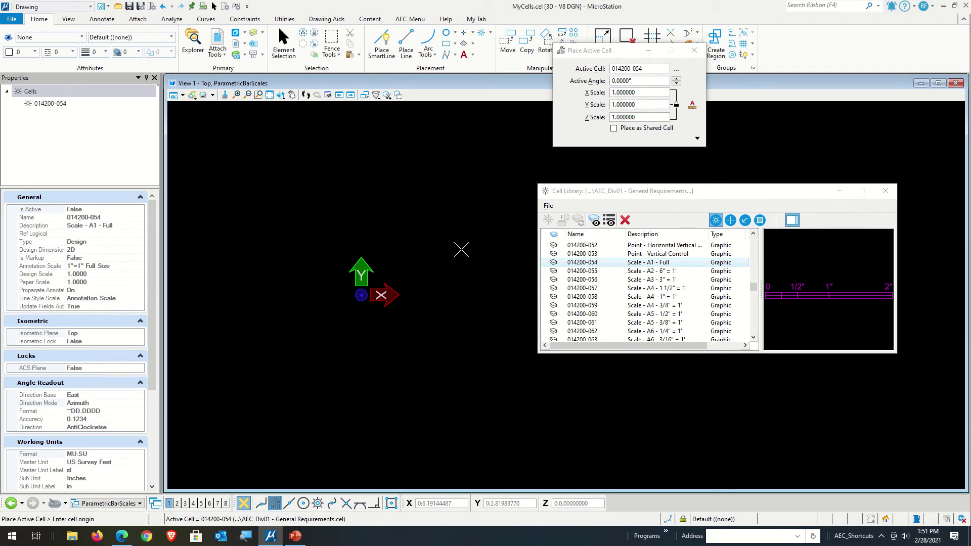
Place the active scale cell at the model origin 0,0, end the placement, and close the cell library.
key("p")
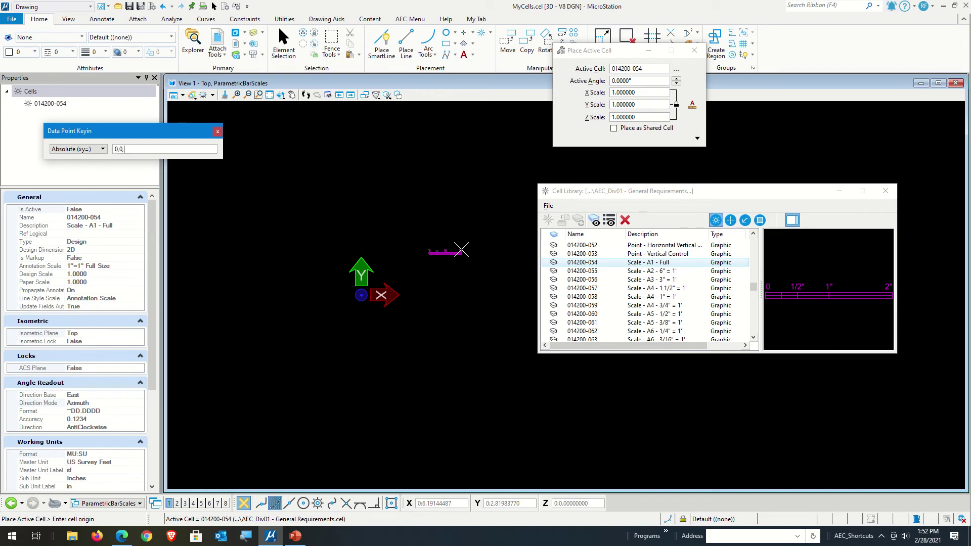
key("Return")
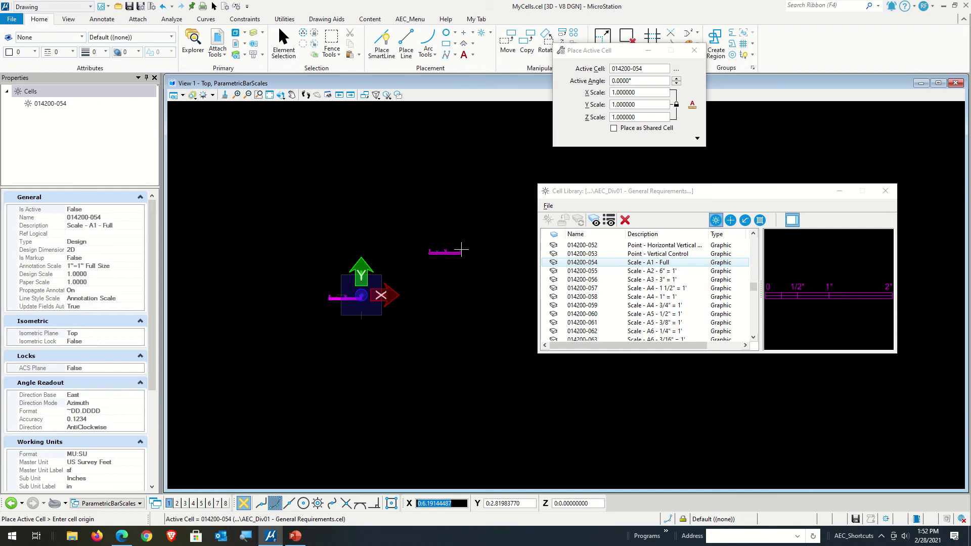
key("Escape")
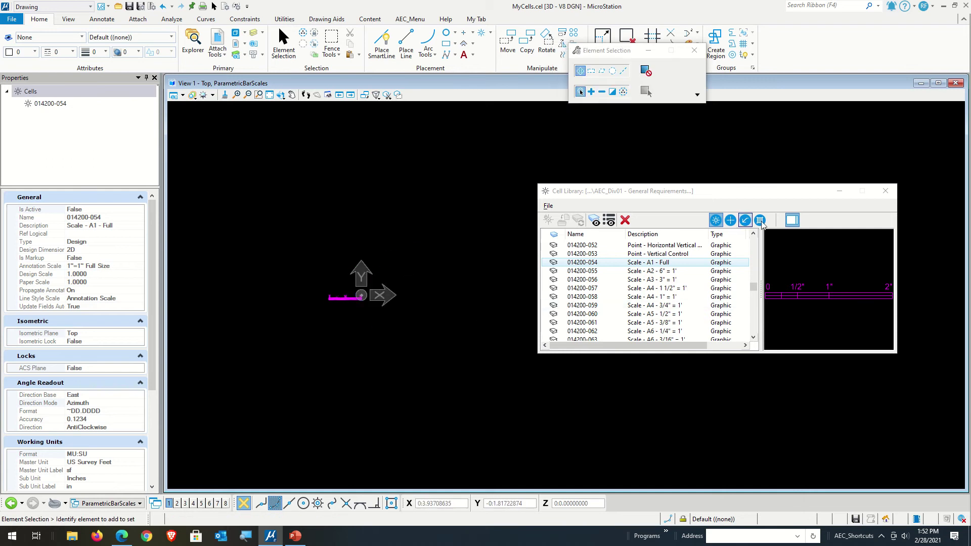
left_click(884, 191)
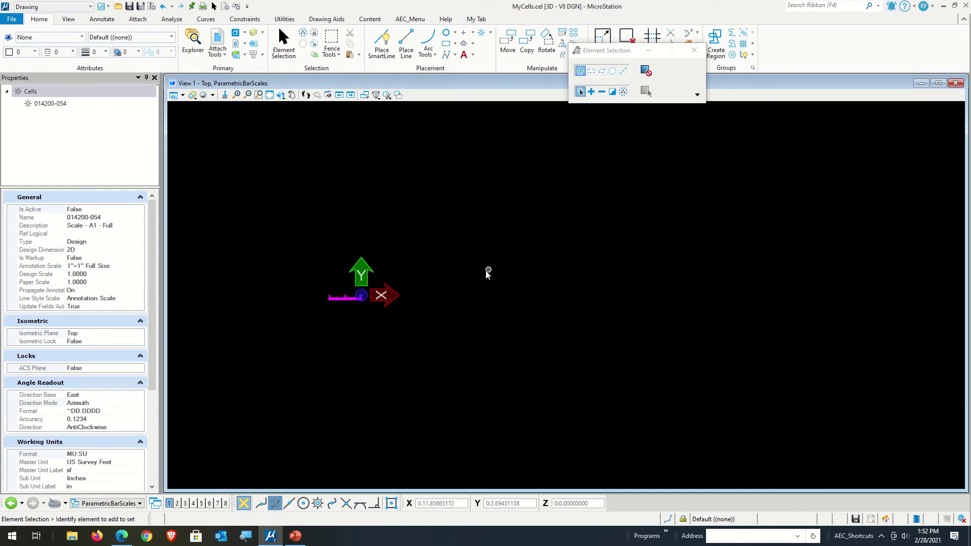
Turn on the annotation scale lock at 1"=1" Full Size and enable fill display in View 1.
scroll(313, 284, "up", 10)
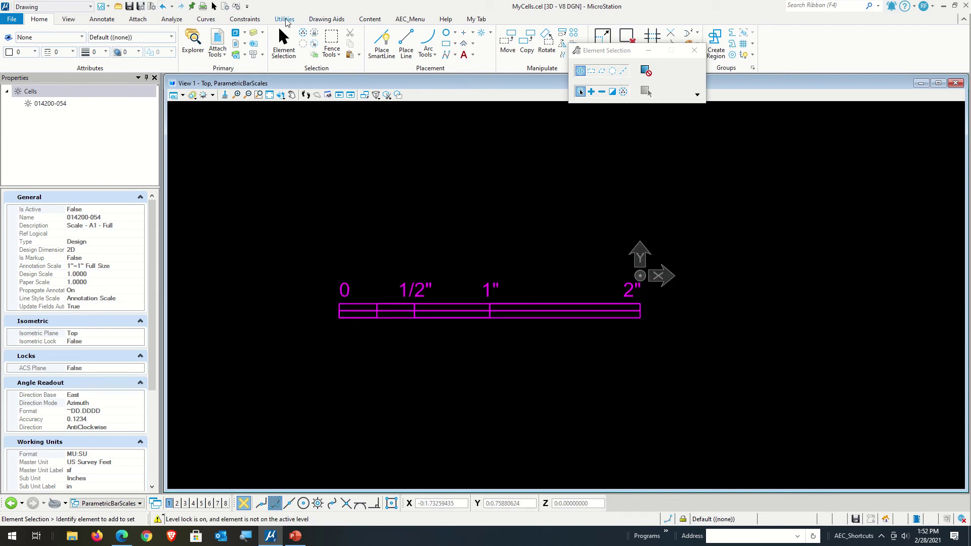
left_click(284, 20)
left_click_drag(636, 50, 732, 133)
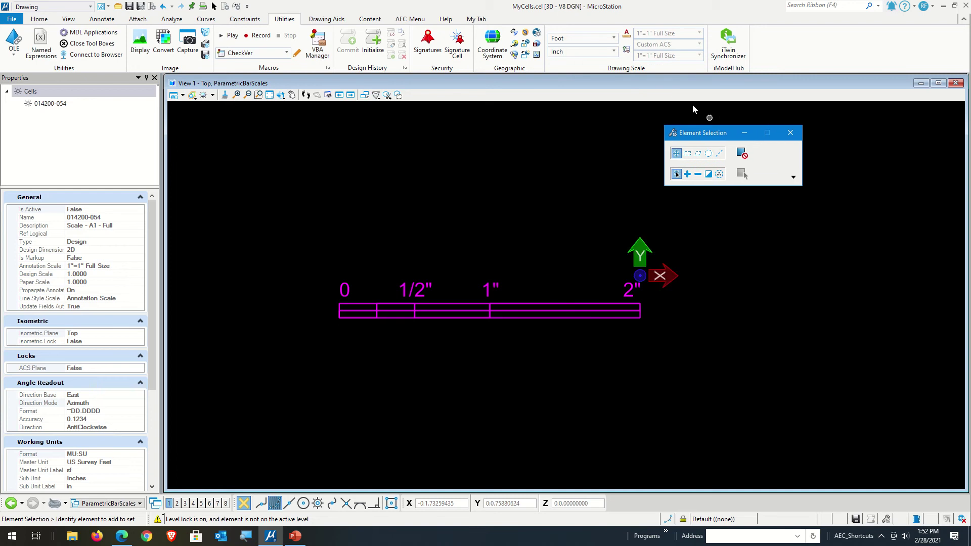
left_click(626, 34)
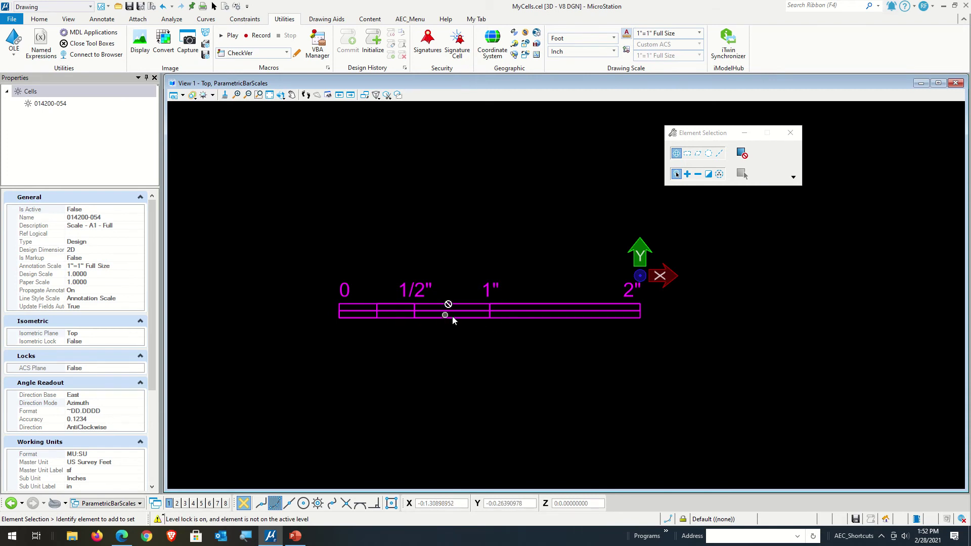
left_click(183, 95)
left_click(267, 165)
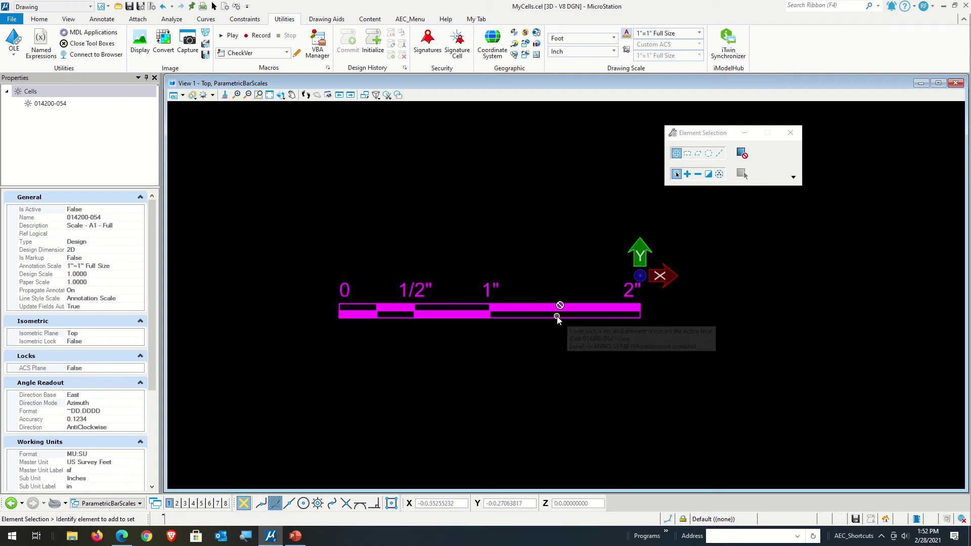
Turn off the level lock and drop the placed bar scale cell into its component elements with Drop Element.
left_click(38, 20)
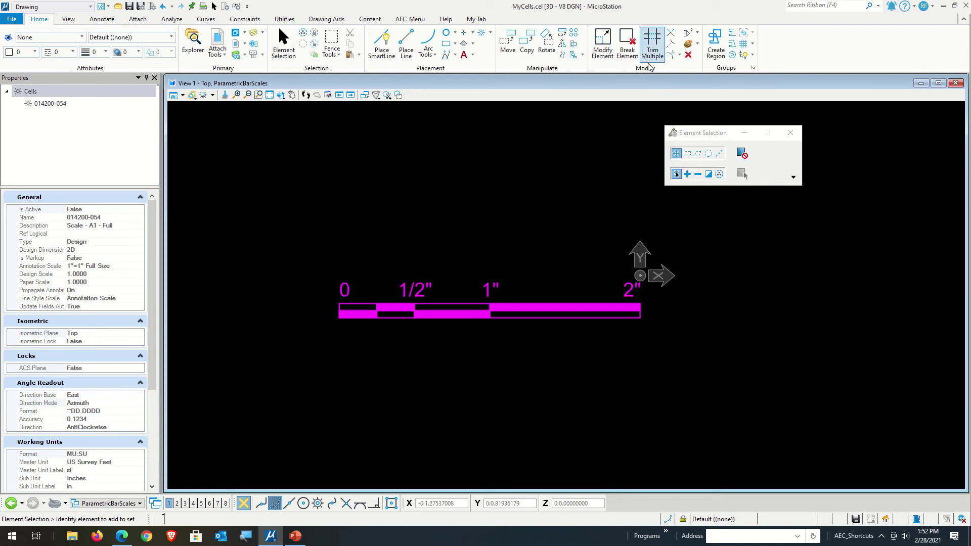
left_click(742, 55)
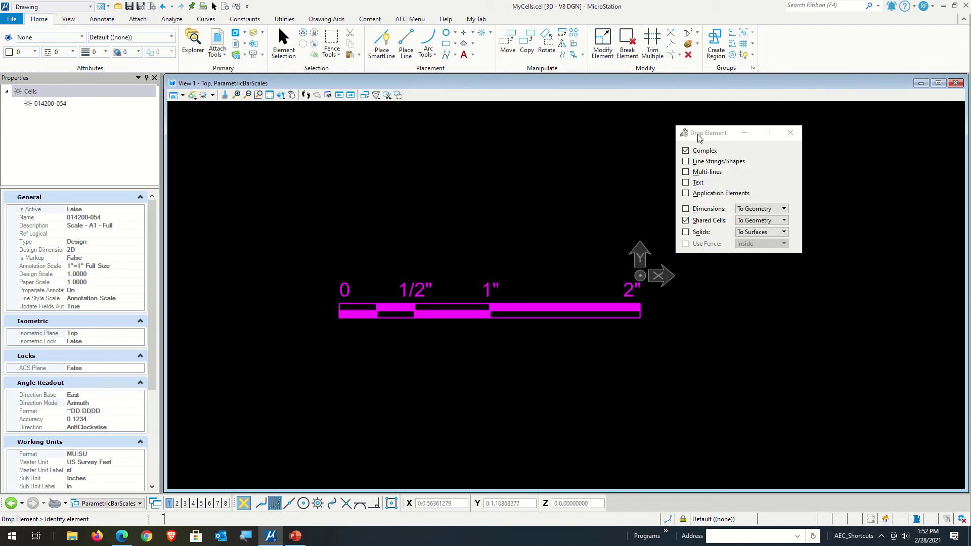
left_click_drag(699, 134, 814, 140)
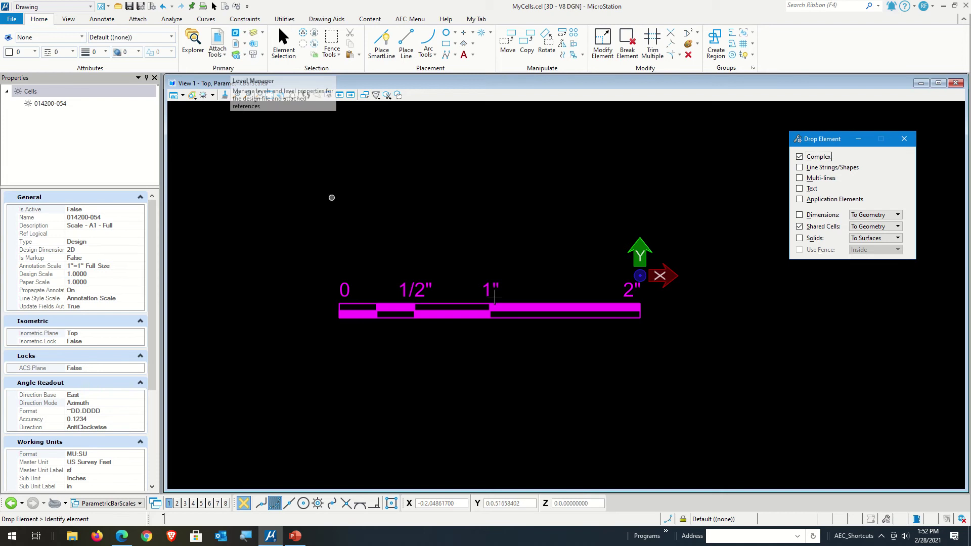
left_click(683, 520)
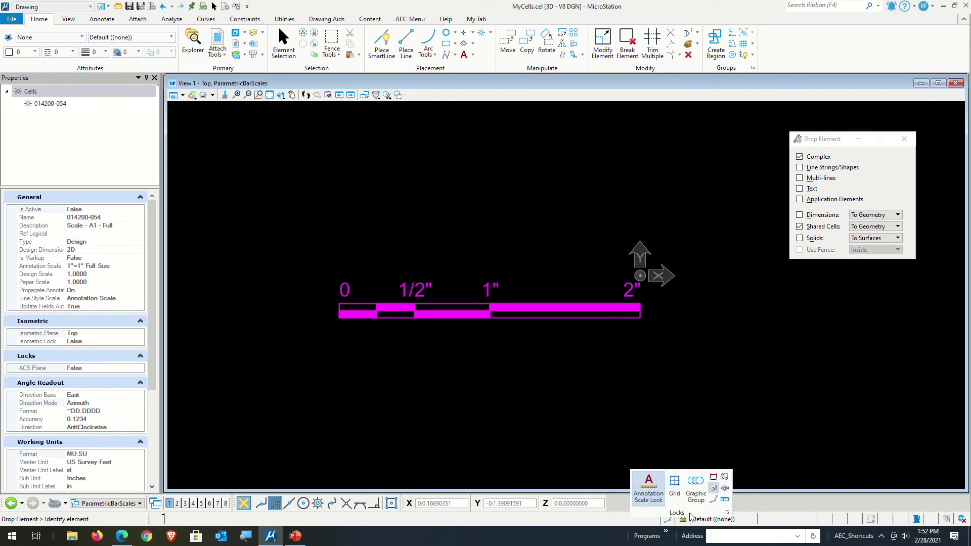
left_click(716, 490)
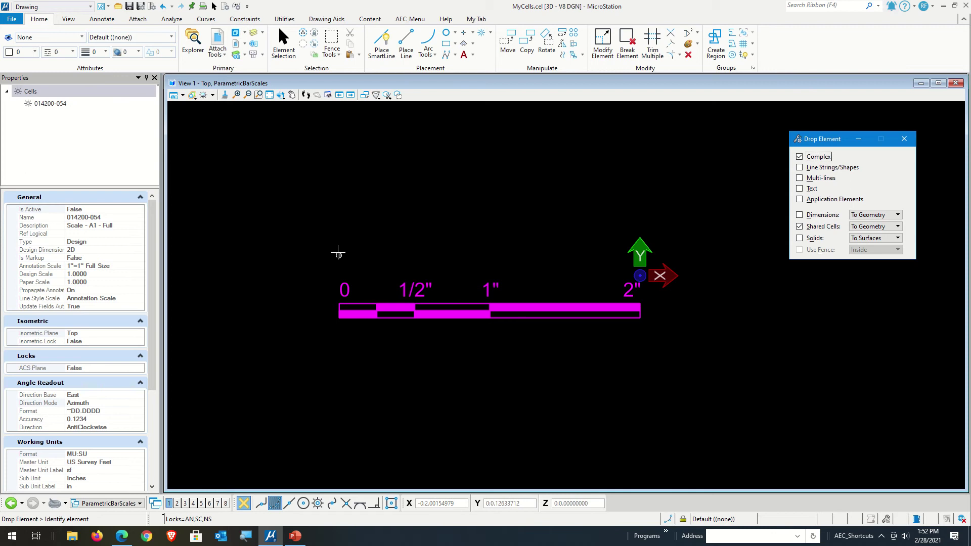
left_click(512, 321)
left_click(510, 320)
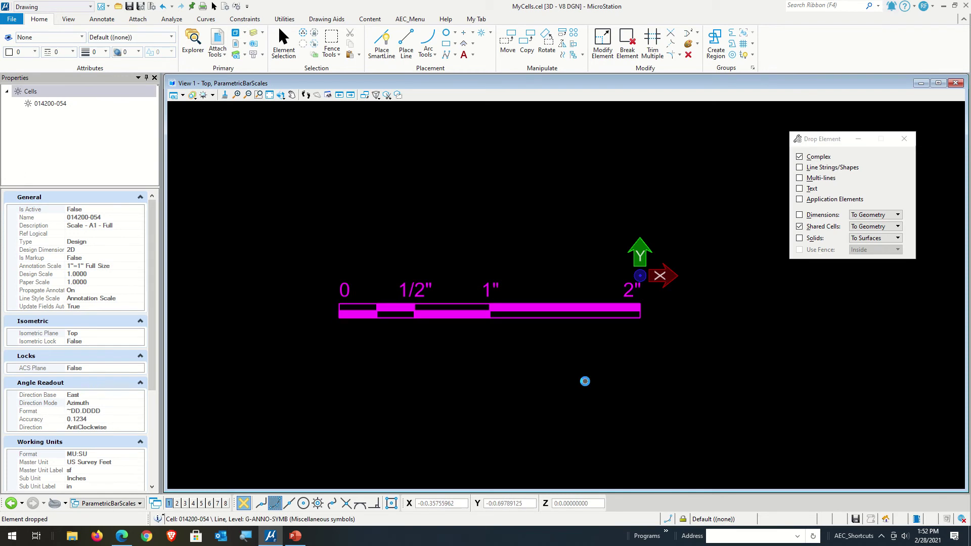
Select the bar's lines and filled shapes and move them below the text labels, leaving the short end line in place.
left_click(281, 40)
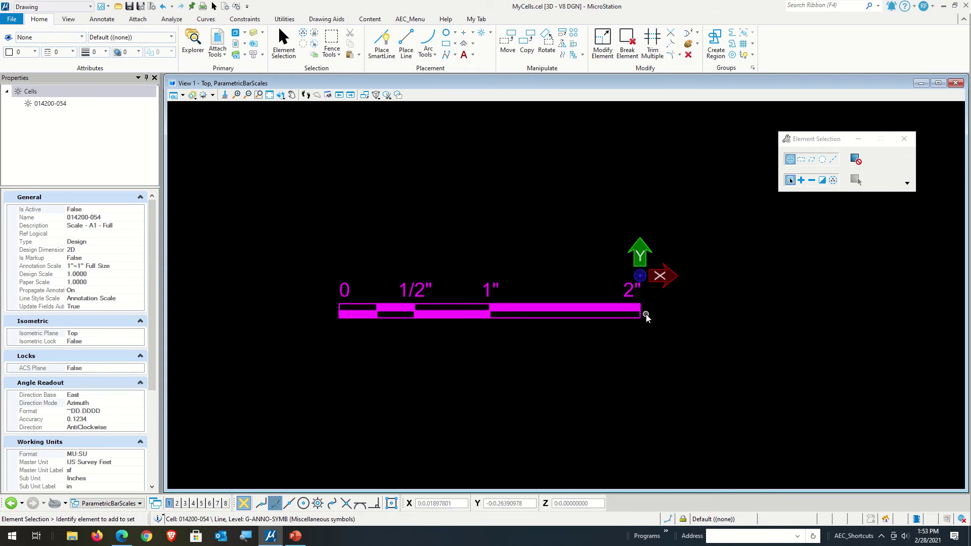
scroll(646, 316, "up", 4)
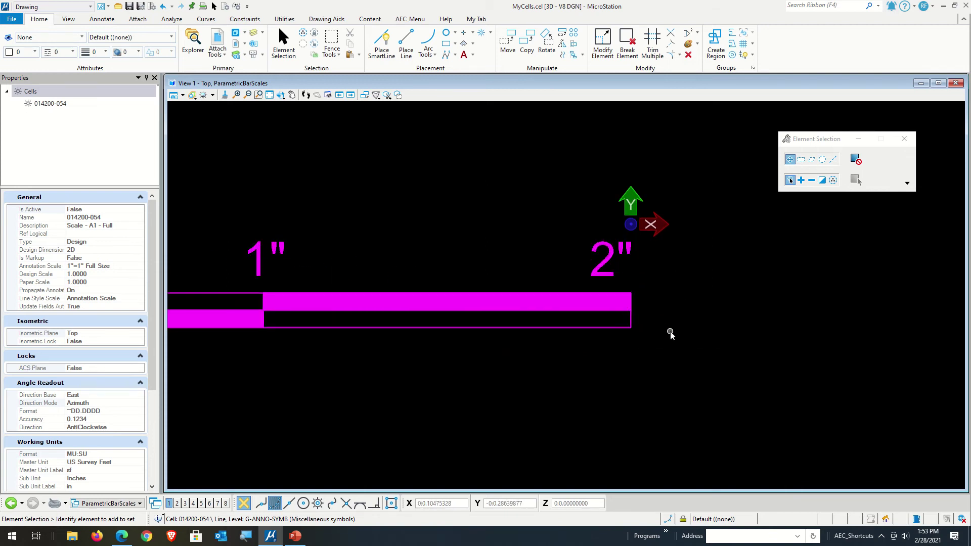
scroll(670, 335, "down", 4)
left_click_drag(621, 361, 393, 318)
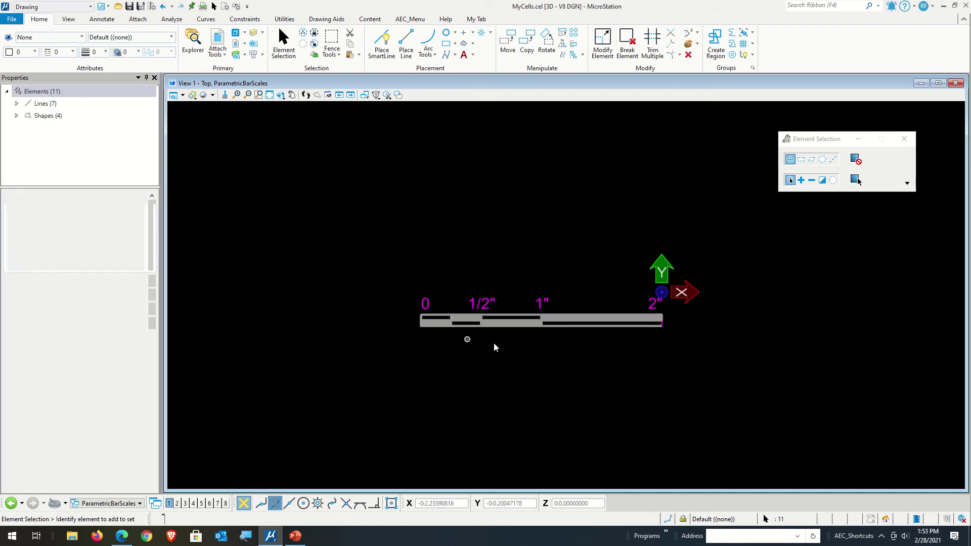
right_click(544, 352)
left_click(573, 198)
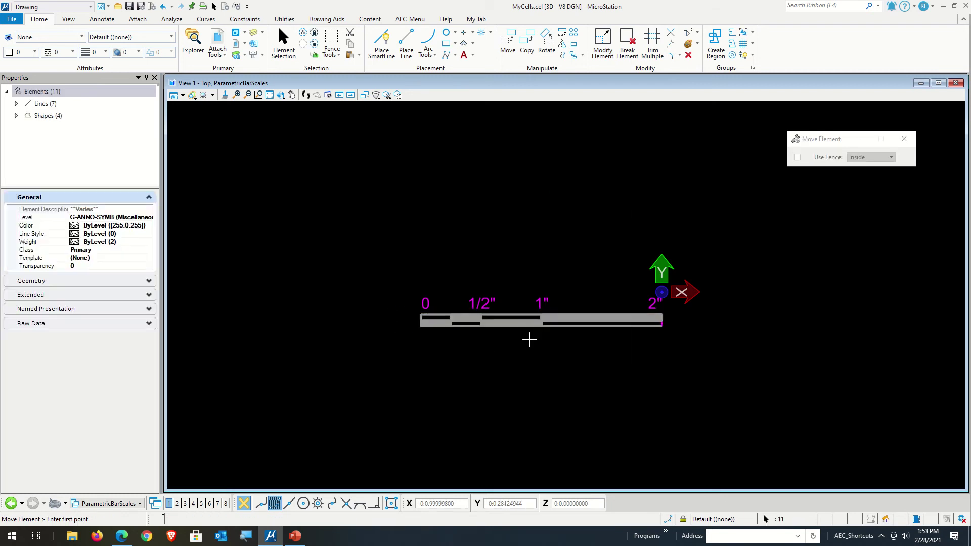
left_click(529, 339)
left_click(519, 393)
right_click(708, 368)
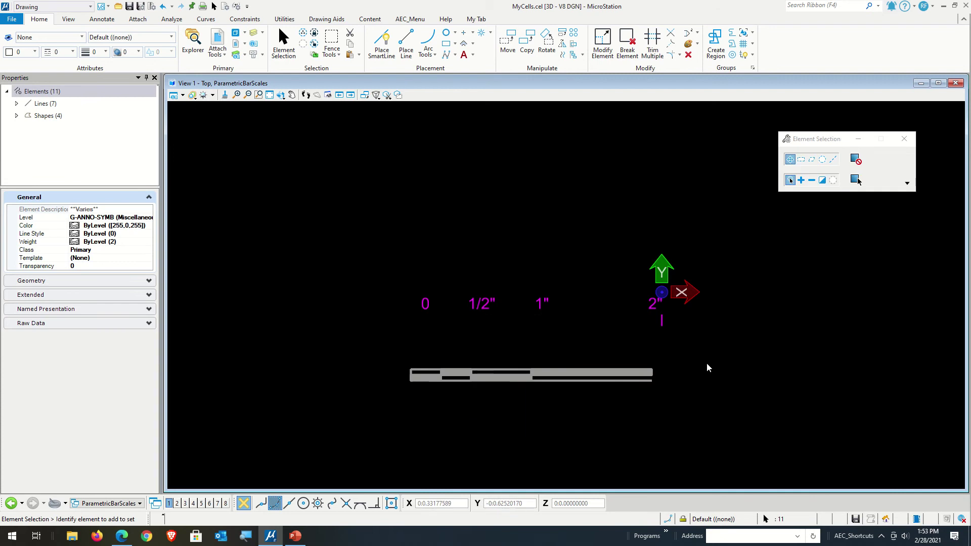
left_click(708, 368)
Start a 2D Fixed constraint for the short vertical end line below the 2" label.
scroll(668, 318, "up", 2)
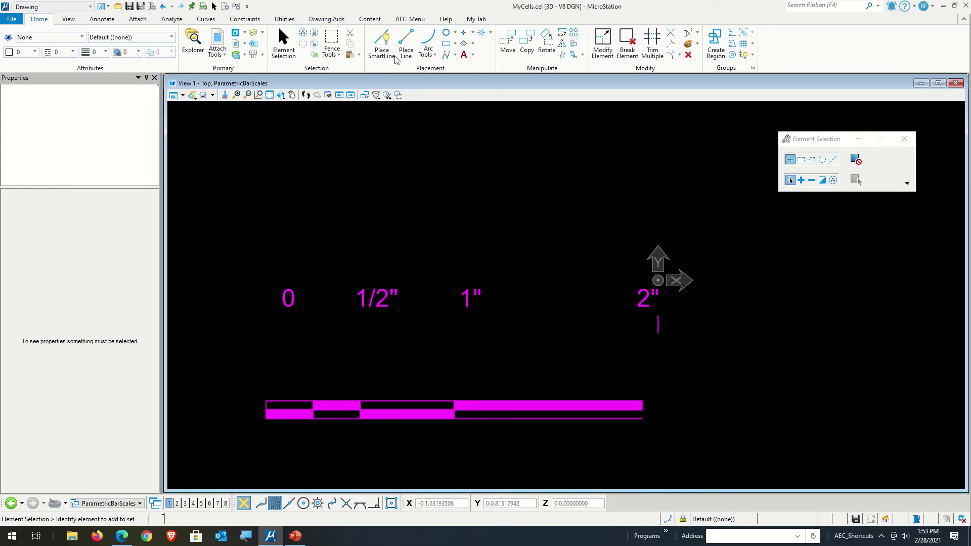
left_click(253, 20)
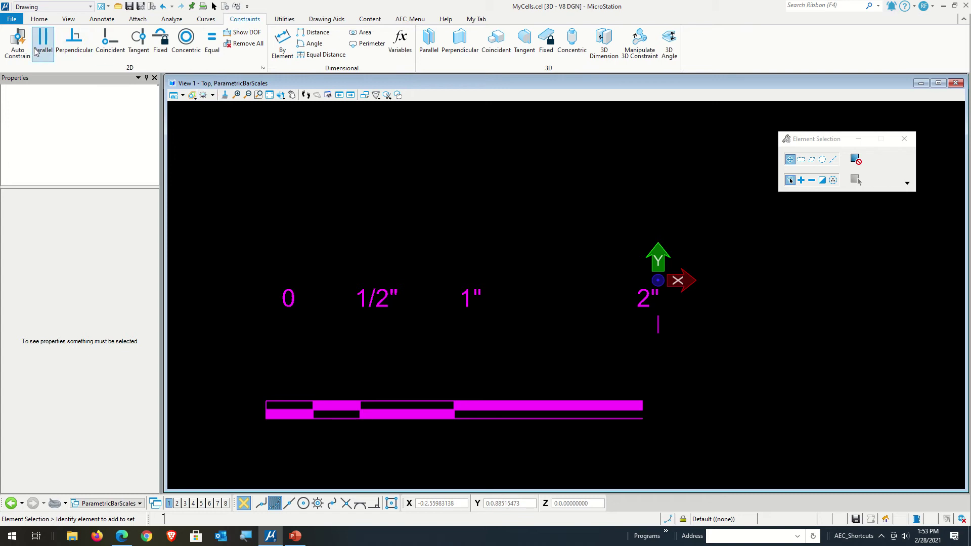
left_click(160, 40)
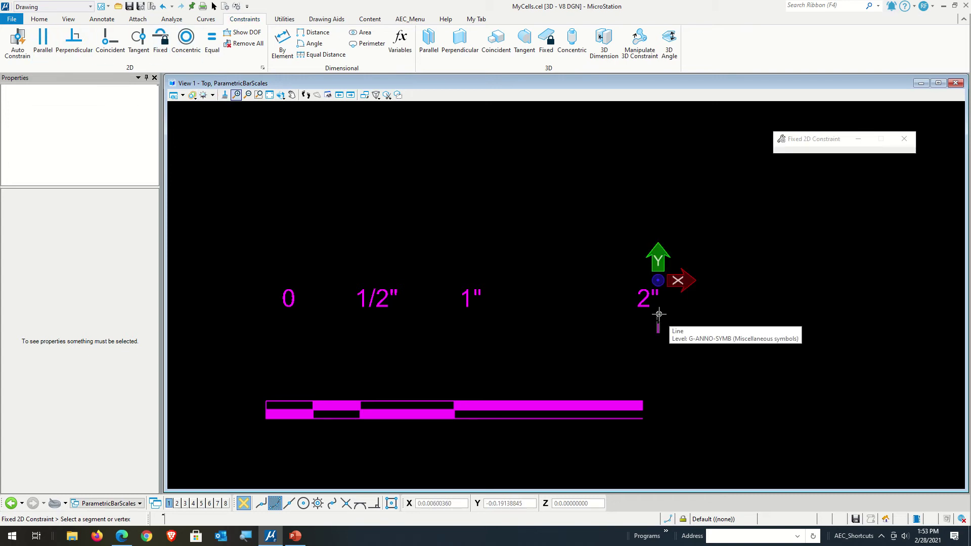
scroll(655, 321, "up", 3)
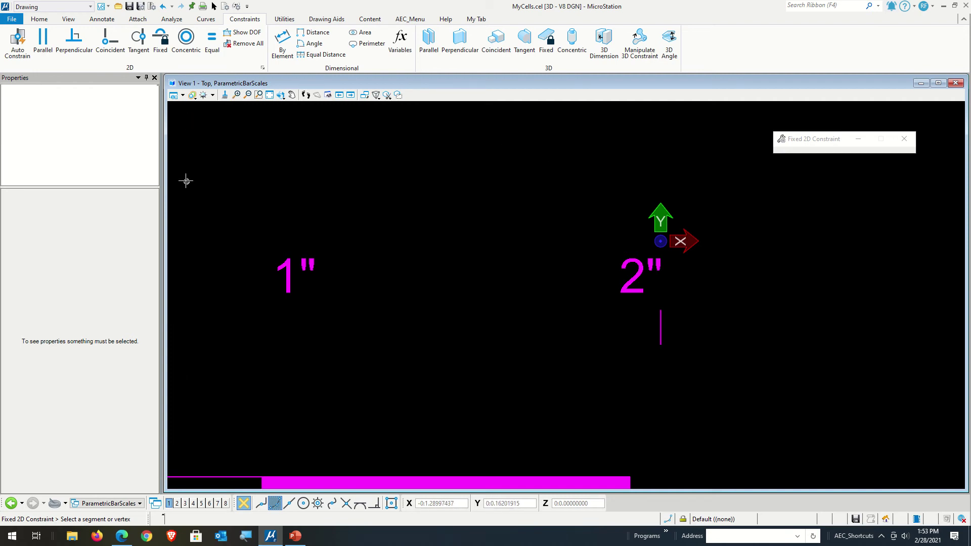
Change the background color in the file's color table to RGB 133, 133, 133, attach the table, and return to the drawing.
left_click(9, 21)
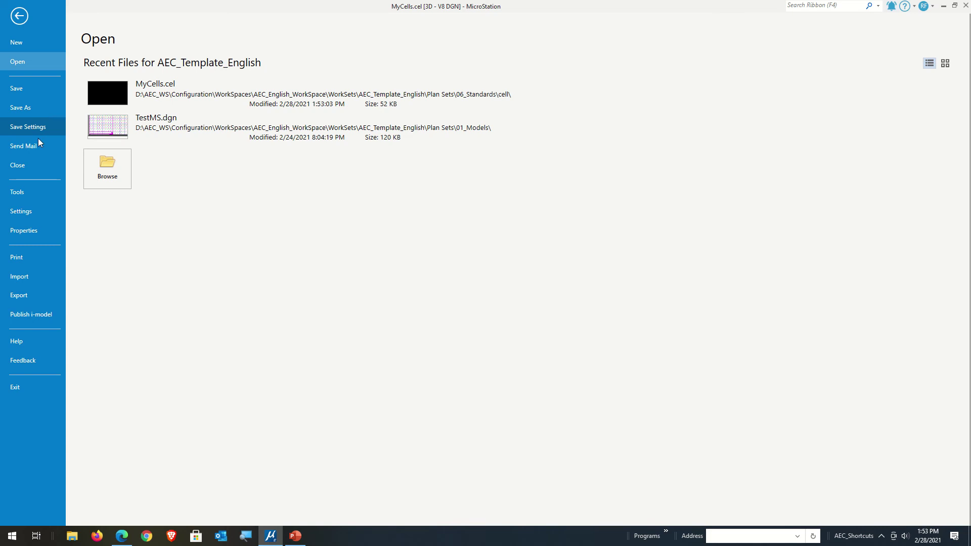
left_click(26, 215)
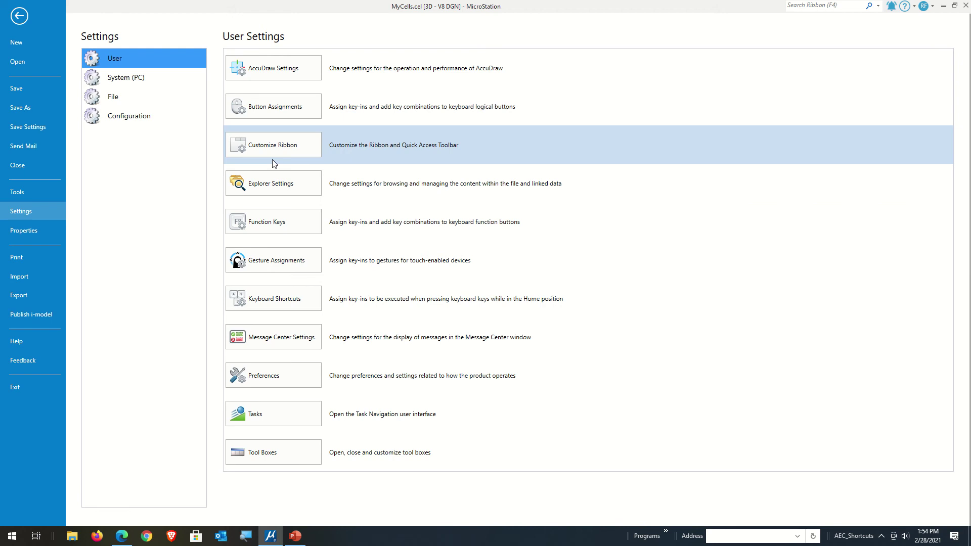
left_click(170, 97)
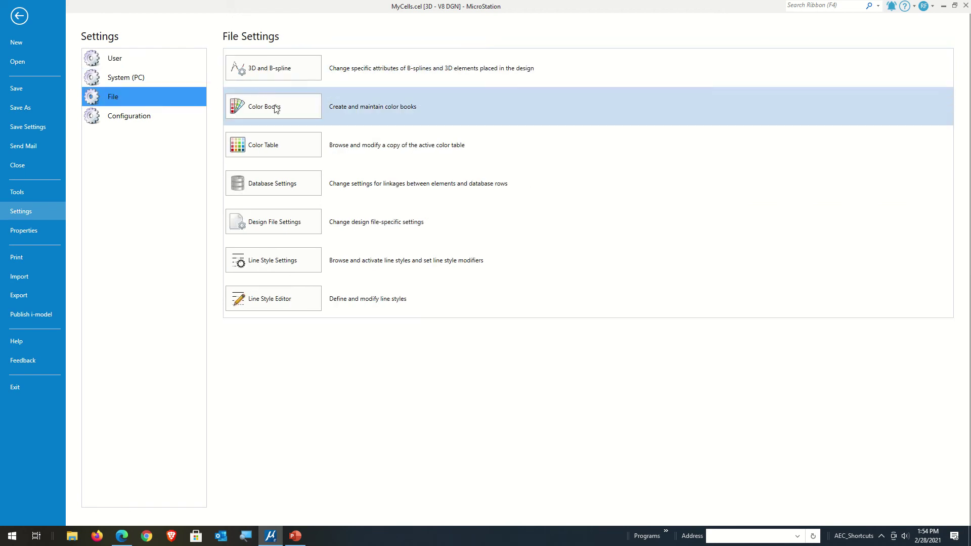
left_click(292, 147)
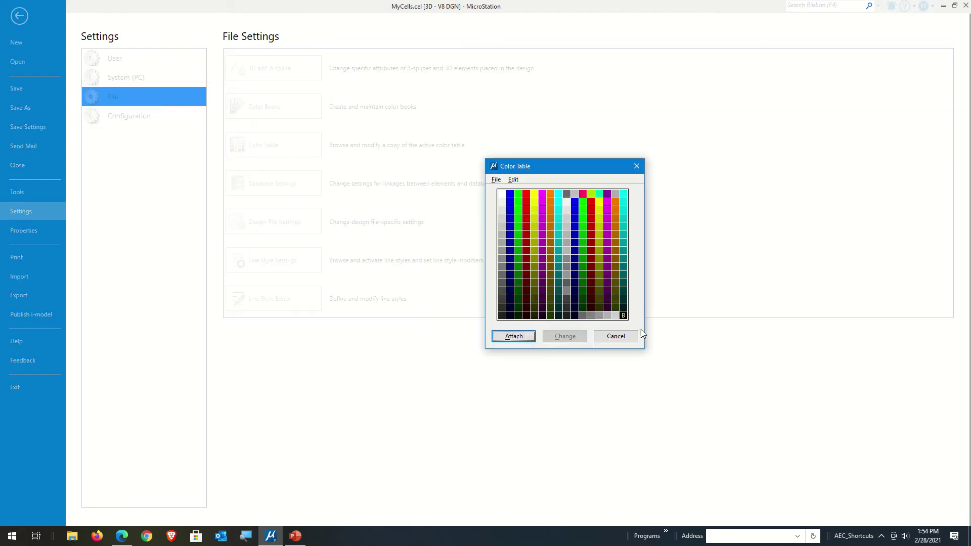
double_click(624, 316)
left_click_drag(482, 192, 486, 183)
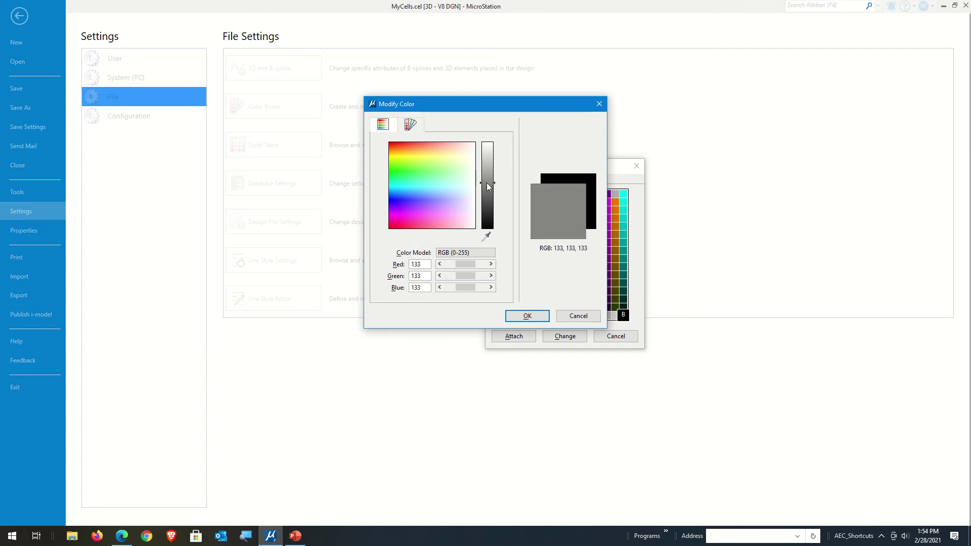
left_click(526, 316)
left_click(519, 336)
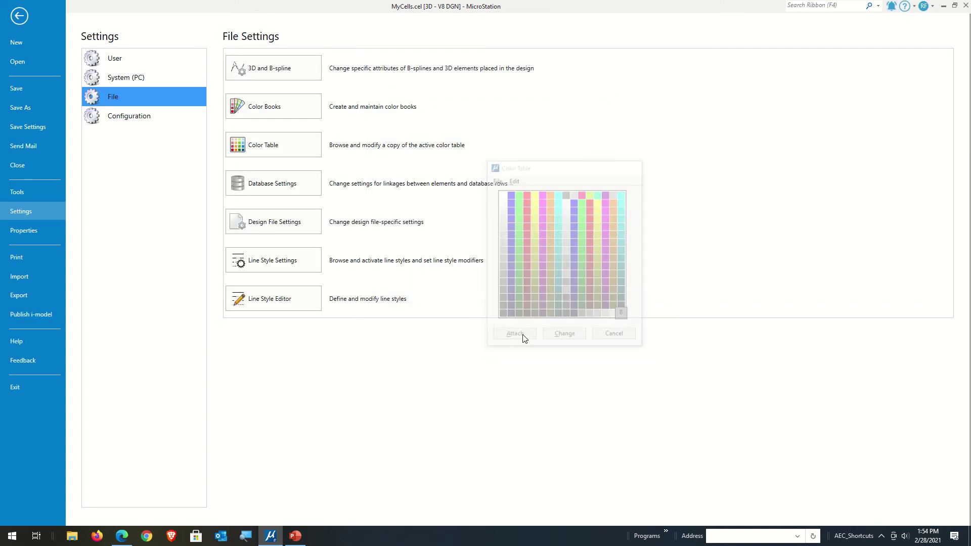
left_click(20, 15)
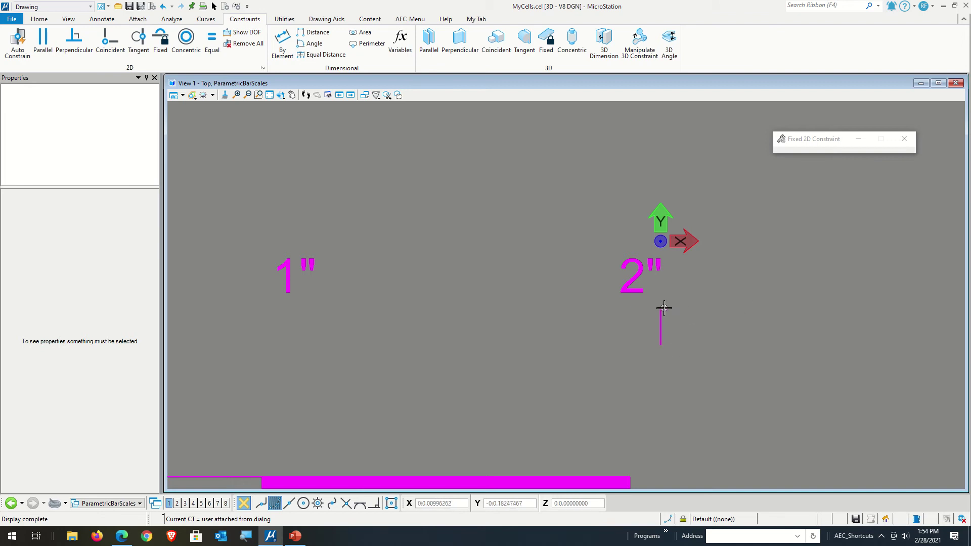
Apply 2D Fixed constraints to both endpoints of the short vertical end line and show its degrees of freedom.
left_click(160, 41)
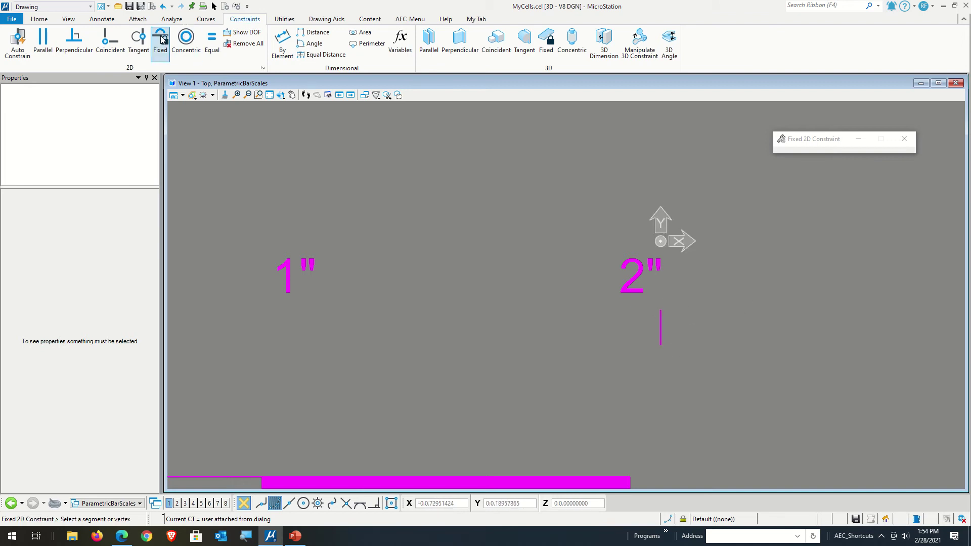
left_click(662, 311)
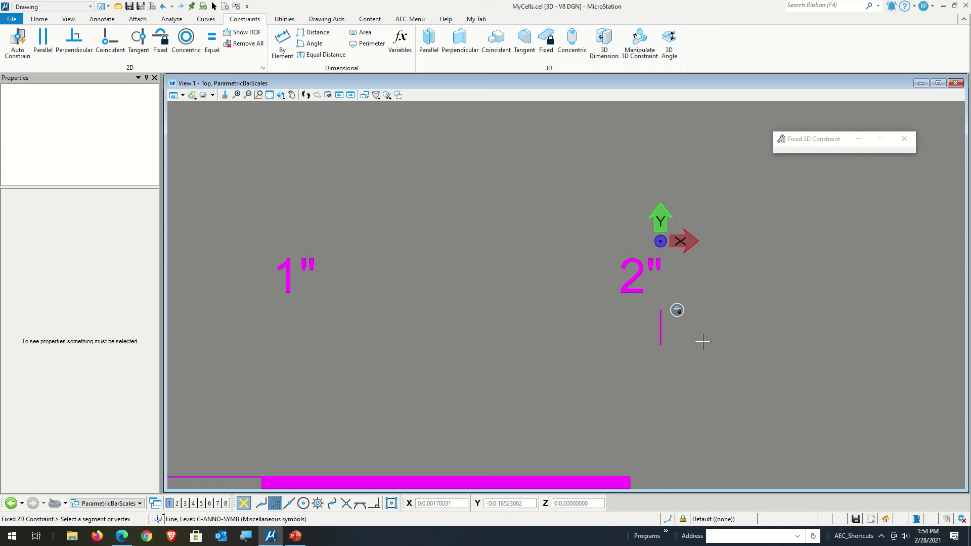
left_click(660, 345)
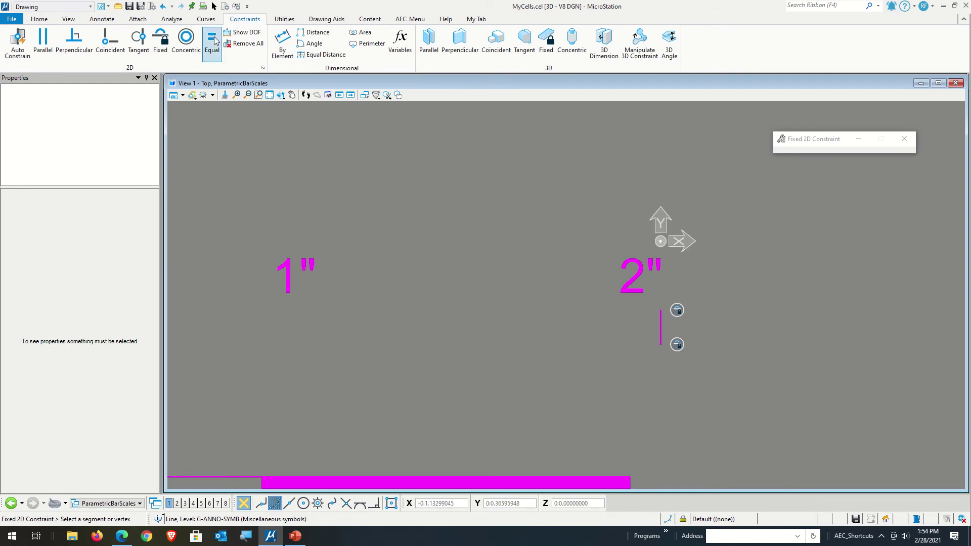
left_click(250, 33)
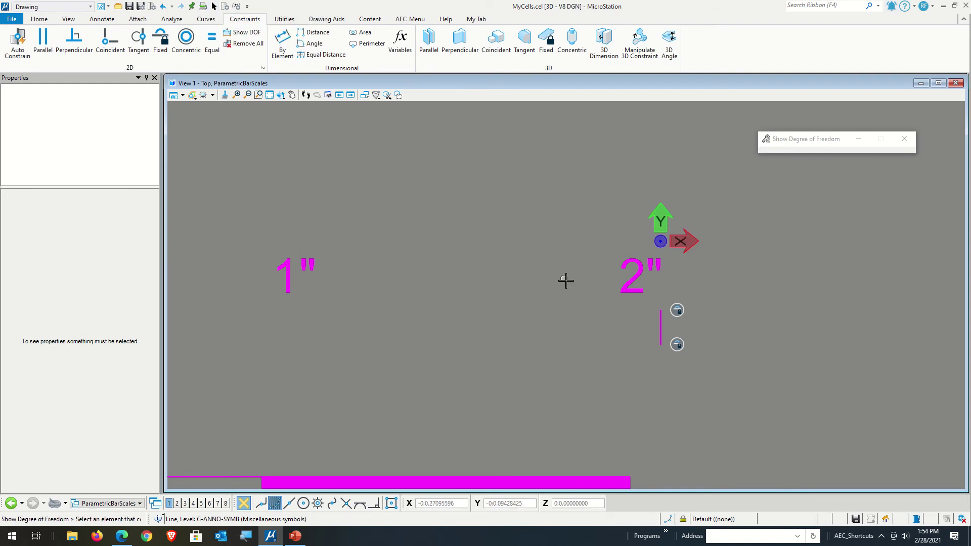
left_click(662, 328)
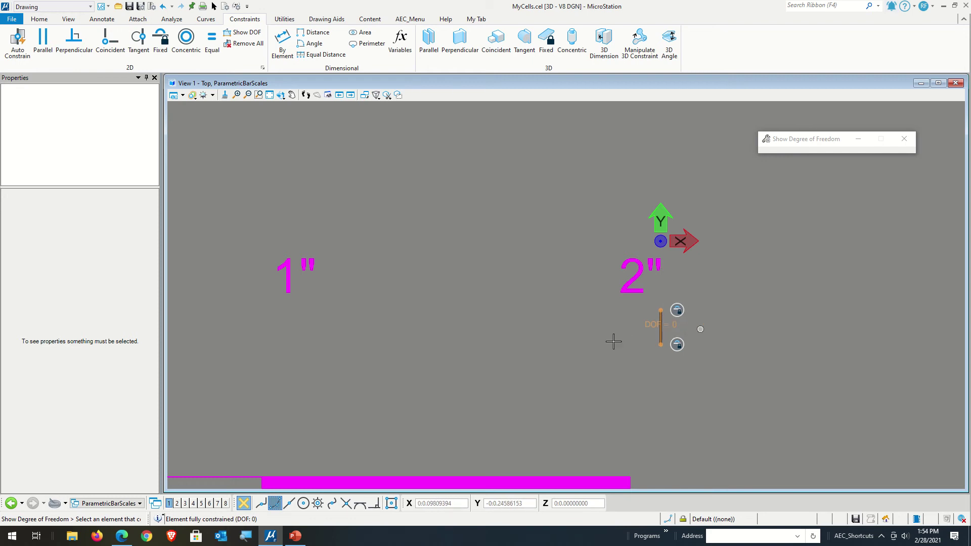
Move the bar's upper and lower horizontal lines up into the gap beneath the text labels, keeping them apart.
scroll(657, 304, "down", 2)
scroll(710, 293, "down", 1)
scroll(583, 311, "up", 1)
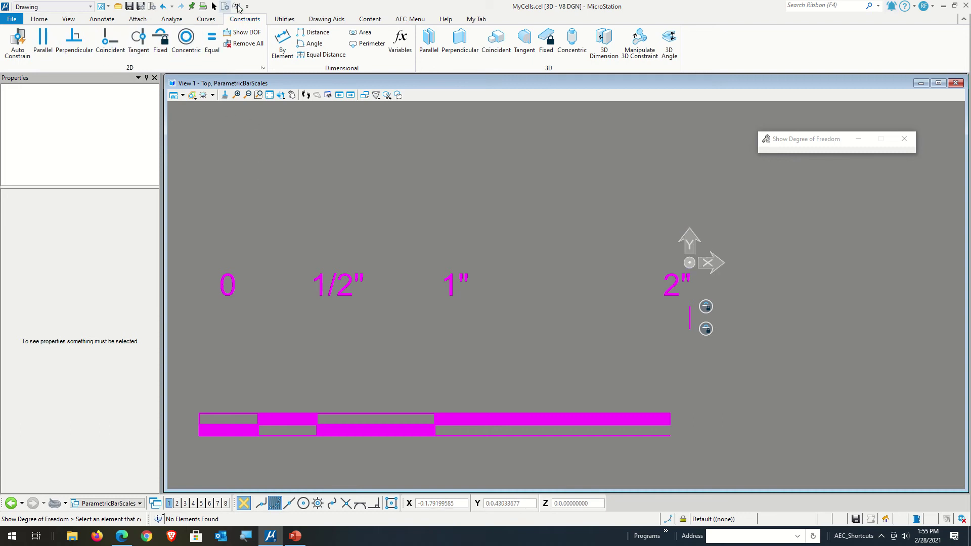
left_click(214, 6)
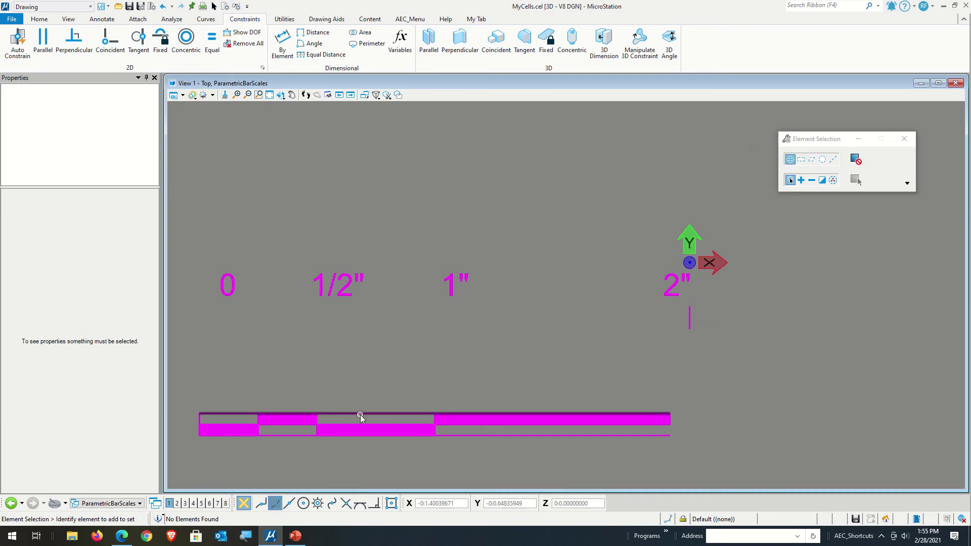
left_click_drag(360, 417, 383, 359)
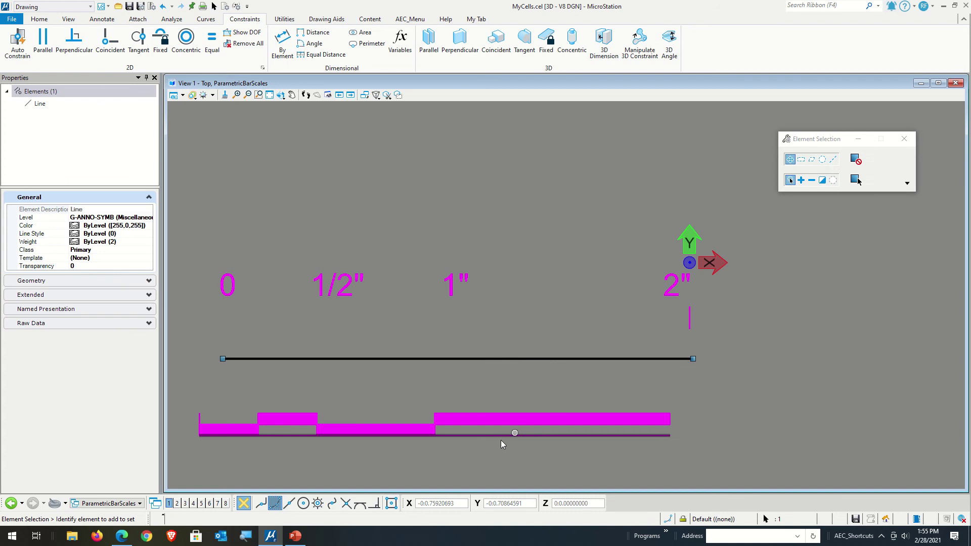
left_click_drag(470, 438, 499, 387)
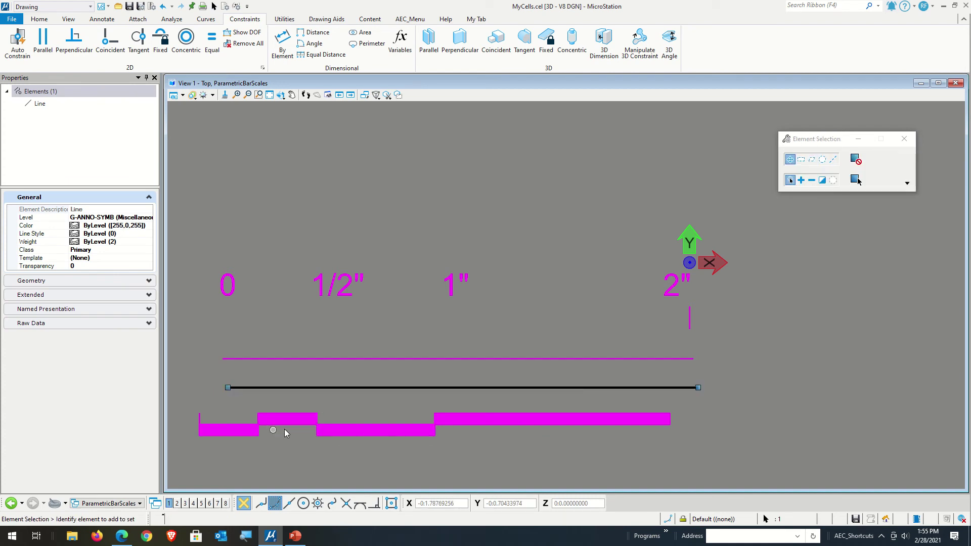
left_click_drag(182, 421, 714, 428)
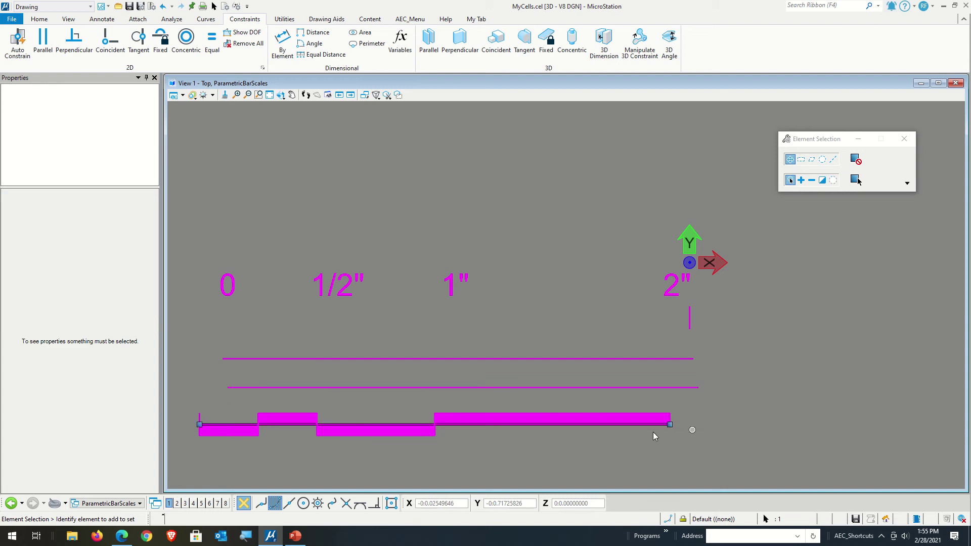
left_click(469, 433)
Move the four filled shapes below the vertical ticks and place the bar's middle horizontal line between the other two horizontal lines.
left_click_drag(439, 430, 503, 445)
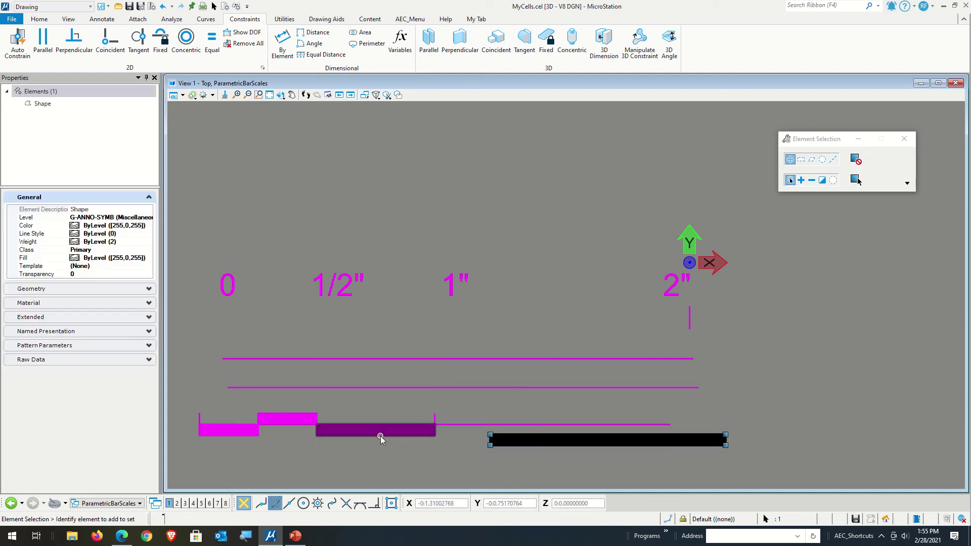
left_click_drag(380, 436, 428, 467)
left_click_drag(282, 418, 314, 468)
left_click_drag(218, 433, 232, 471)
left_click(282, 445)
left_click_drag(177, 444, 446, 381)
left_click(754, 357)
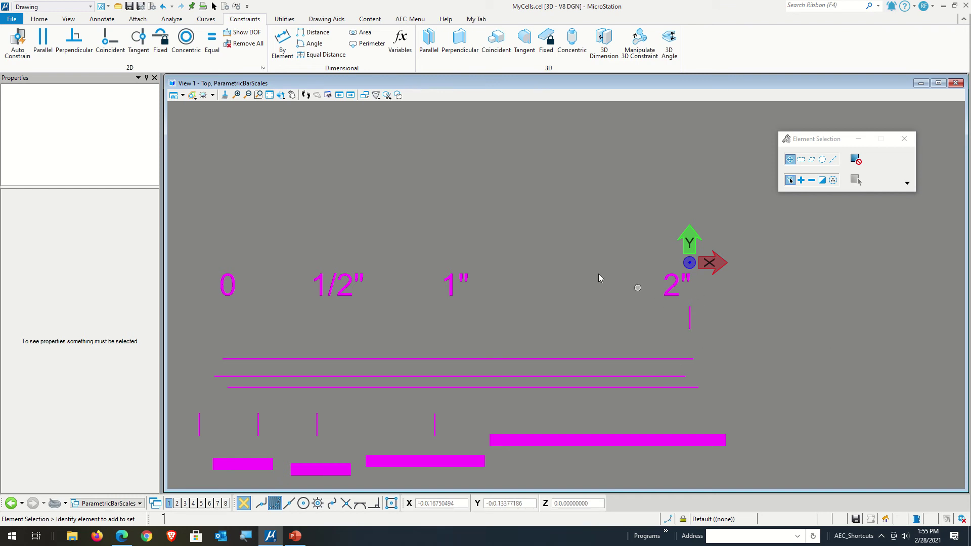
Make the right end of the uppermost horizontal line coincident with the top endpoint of the fixed vertical line.
left_click(107, 44)
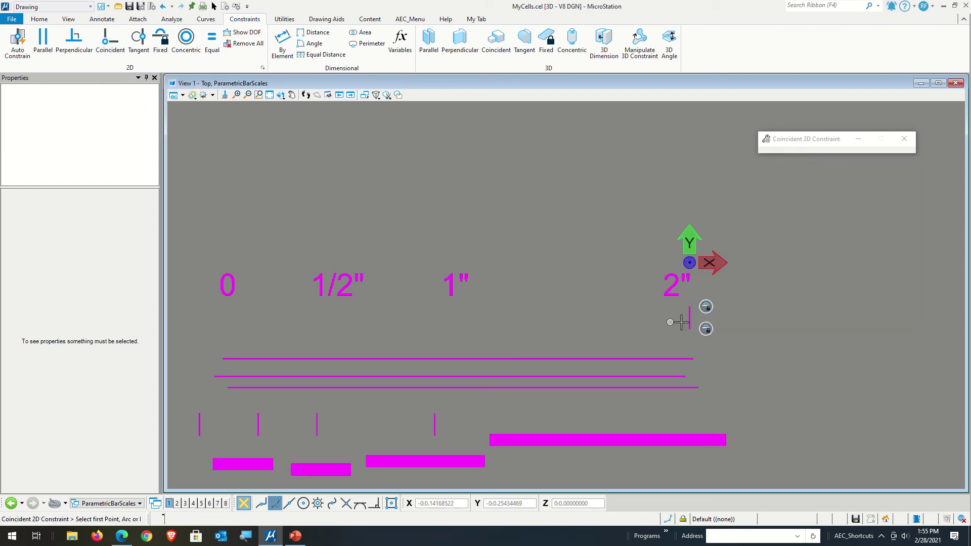
left_click(689, 306)
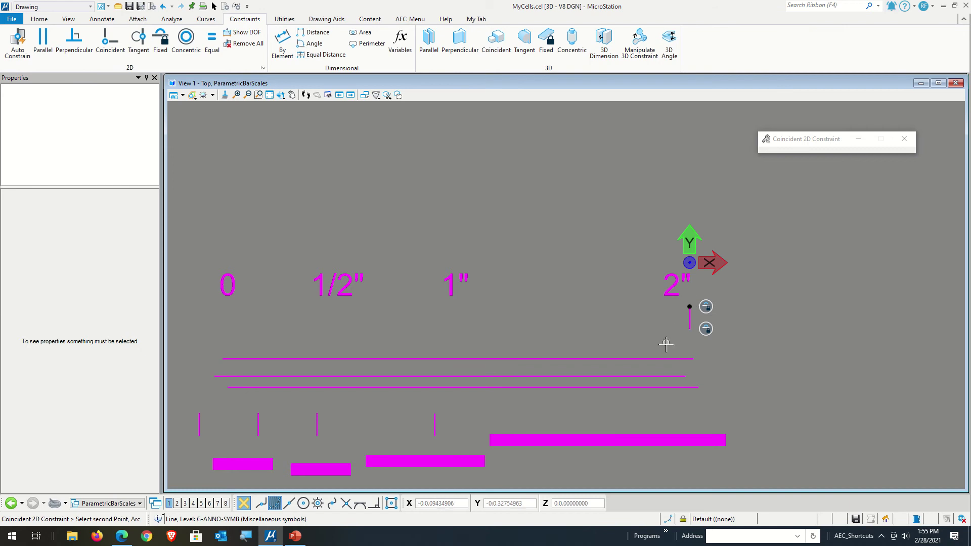
left_click(698, 359)
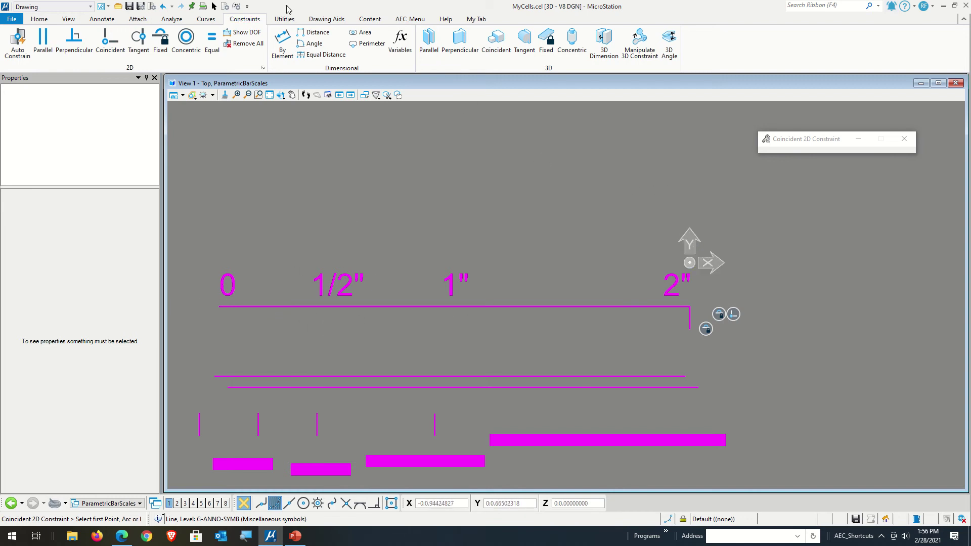
Test the coincident connection by moving the top horizontal line's free left end inward and slightly down.
left_click(213, 7)
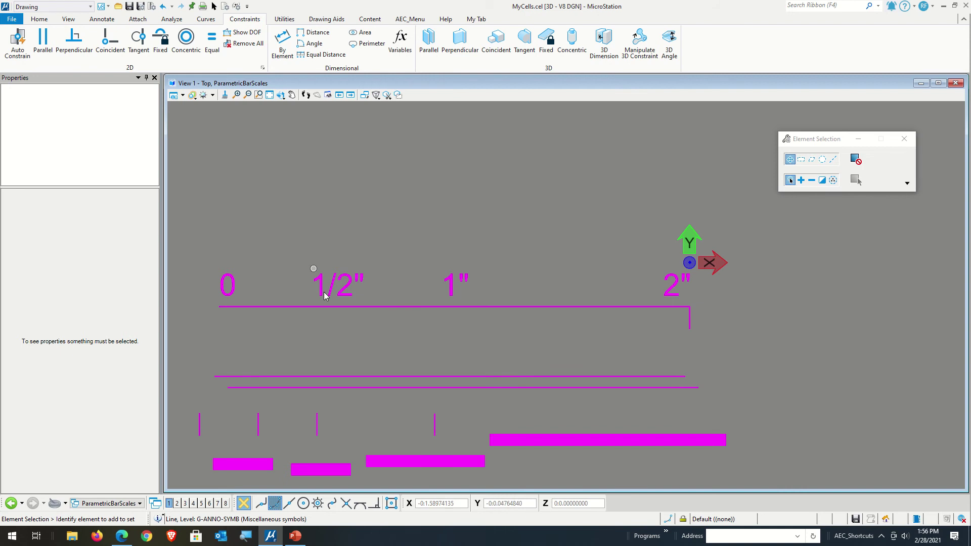
left_click(360, 308)
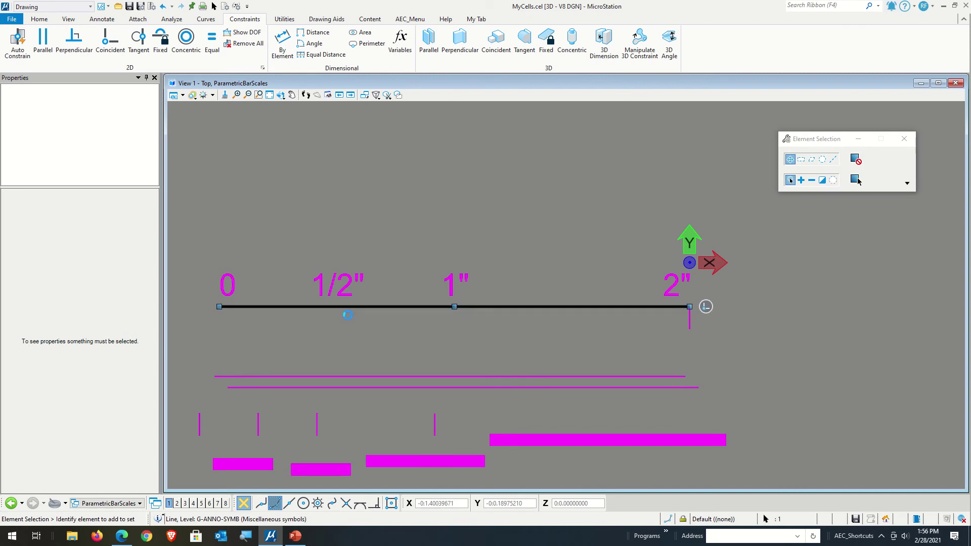
left_click(217, 309)
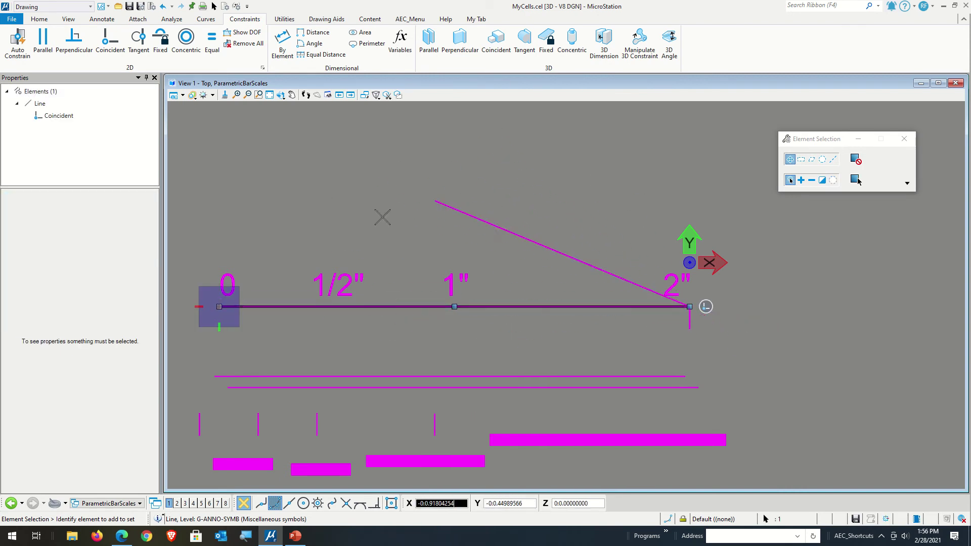
left_click(261, 332)
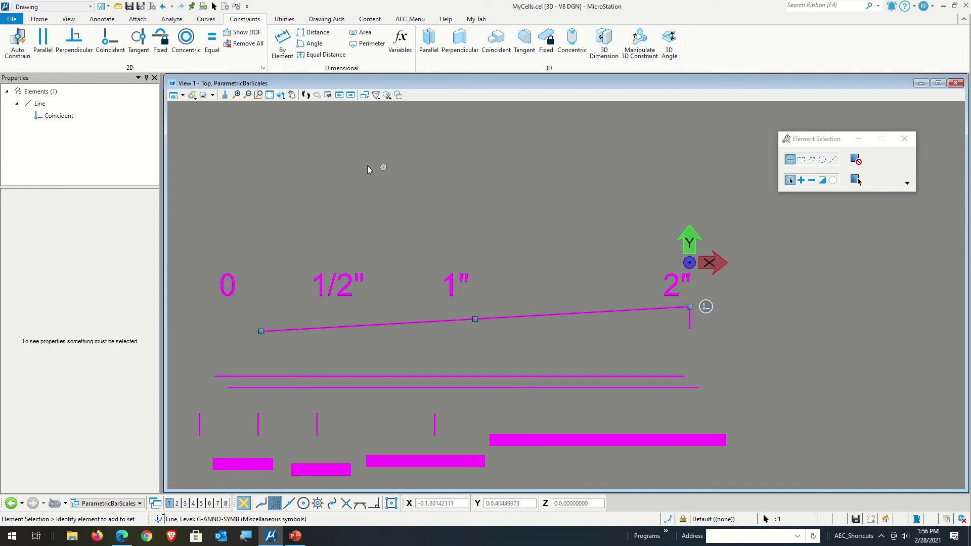
Constrain the tilted top line perpendicular to the fixed vertical end line.
left_click(74, 42)
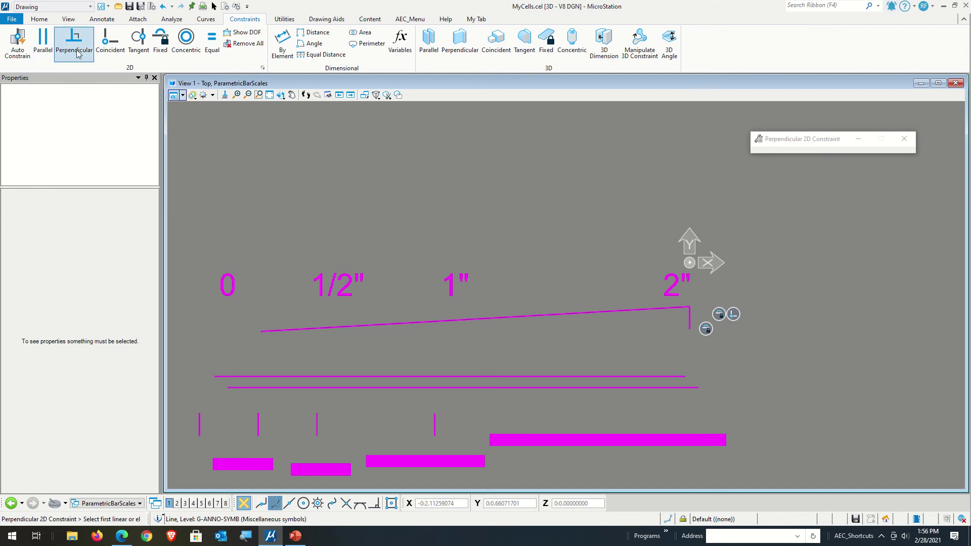
left_click(689, 314)
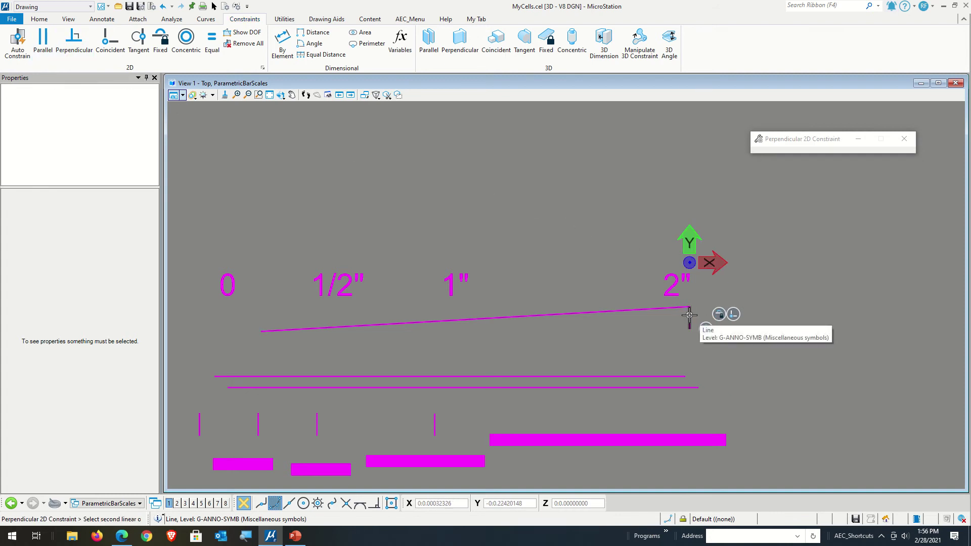
left_click(648, 308)
left_click(649, 307)
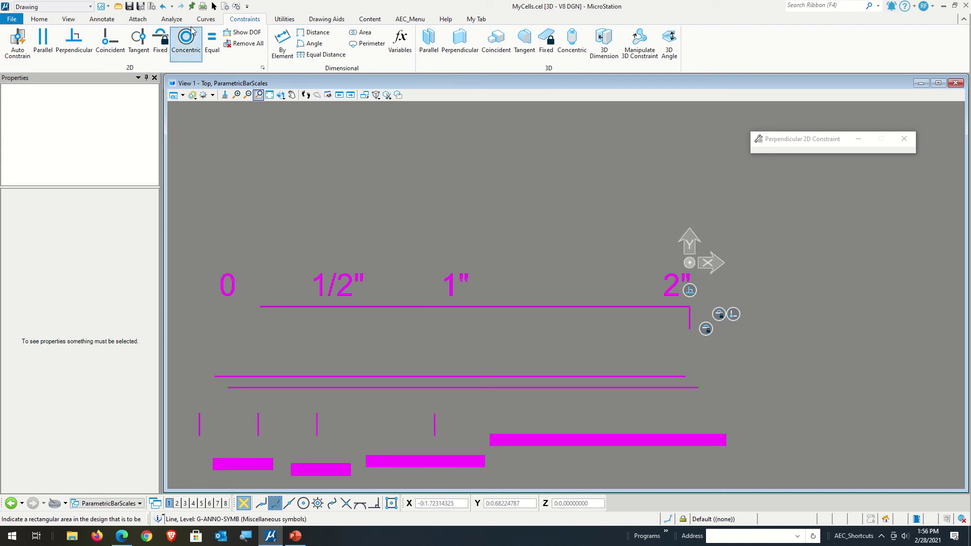
Test the perpendicular constraint by moving the top horizontal line's free left end slightly outward.
left_click(214, 6)
left_click(256, 310)
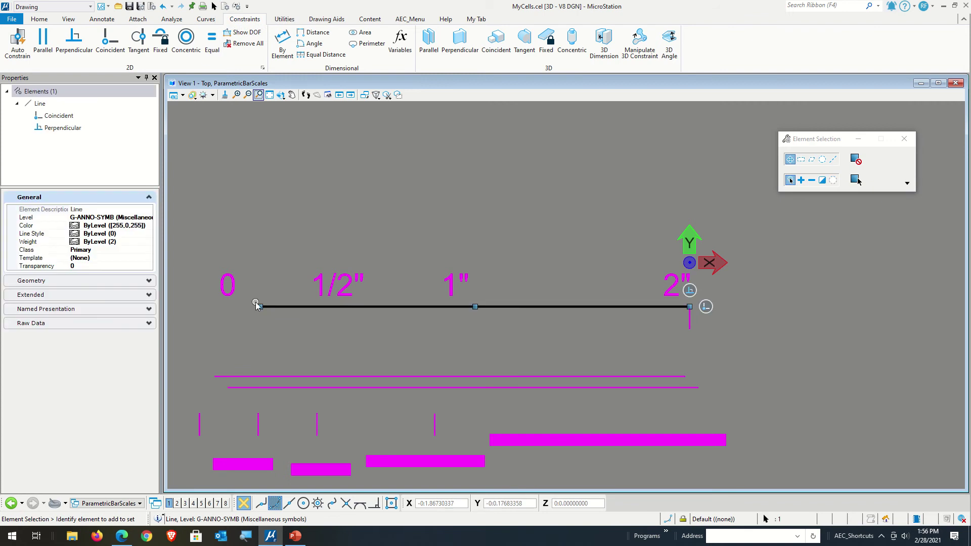
left_click(256, 307)
left_click(259, 306)
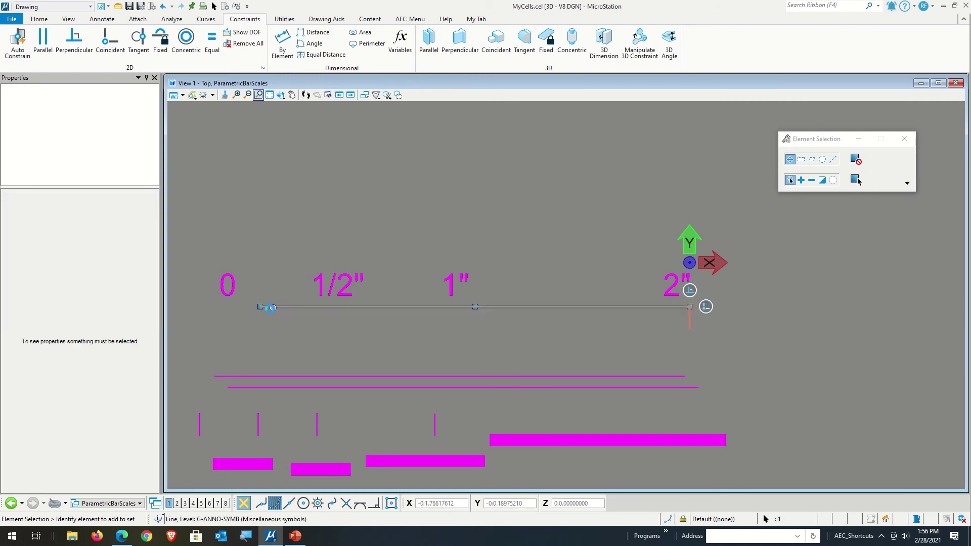
left_click(260, 307)
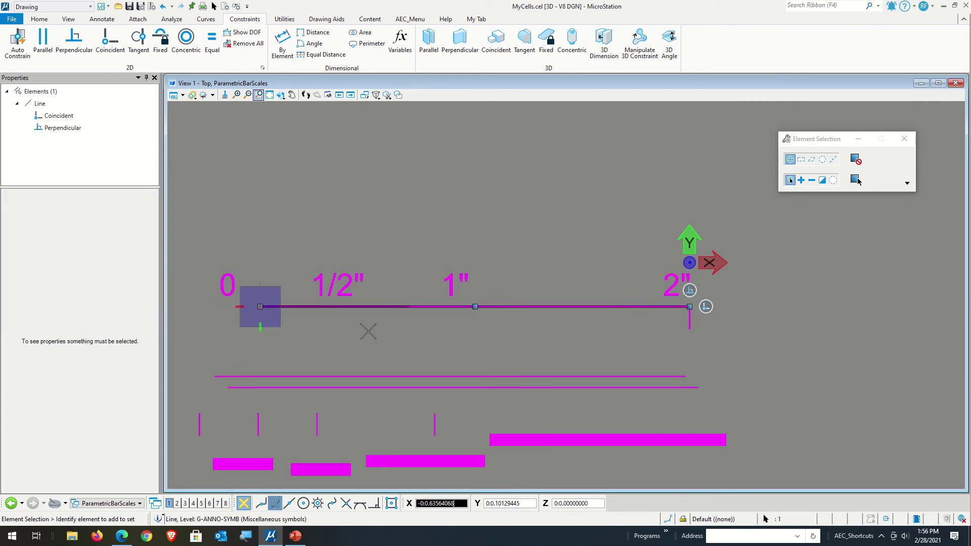
left_click(239, 322)
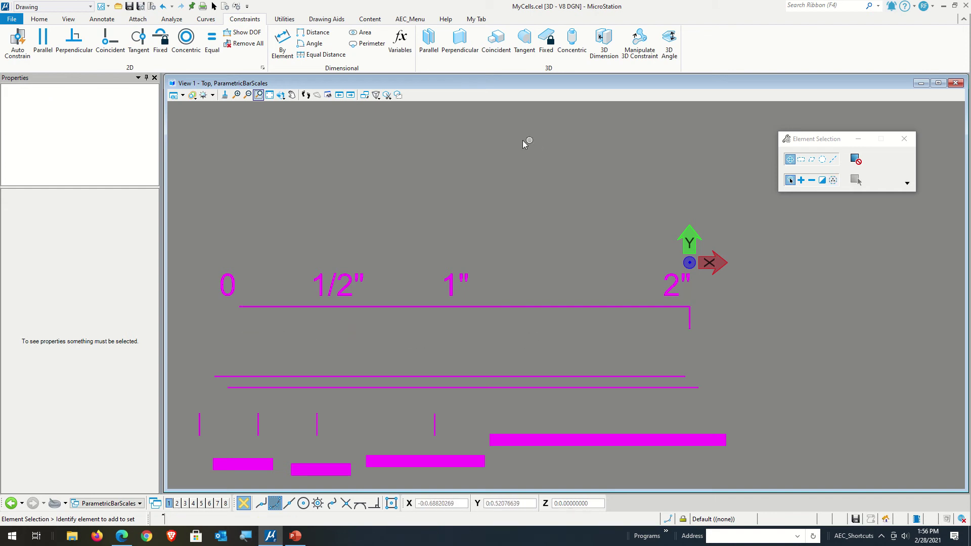
Create a local distance variable named BarScaleWidth.
scroll(601, 332, "down", 1)
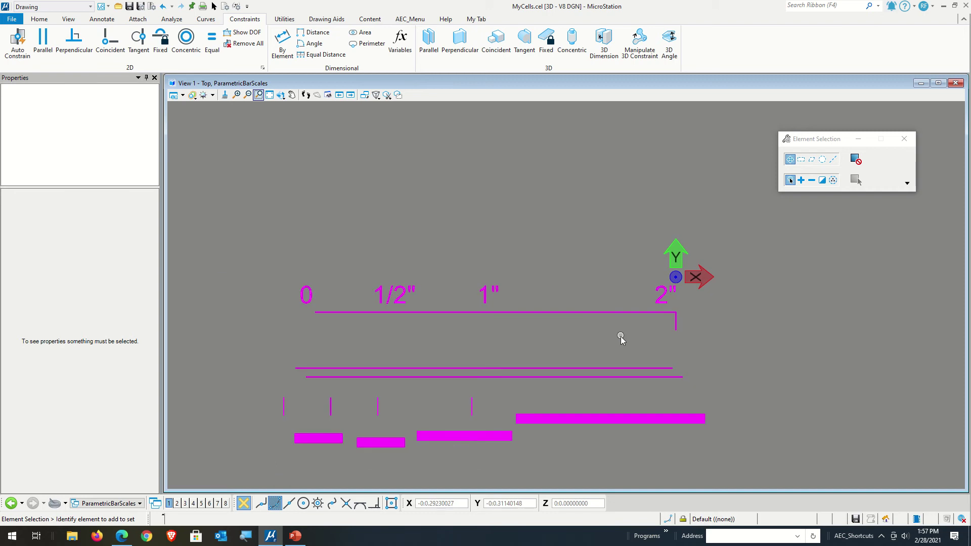
scroll(352, 343, "up", 1)
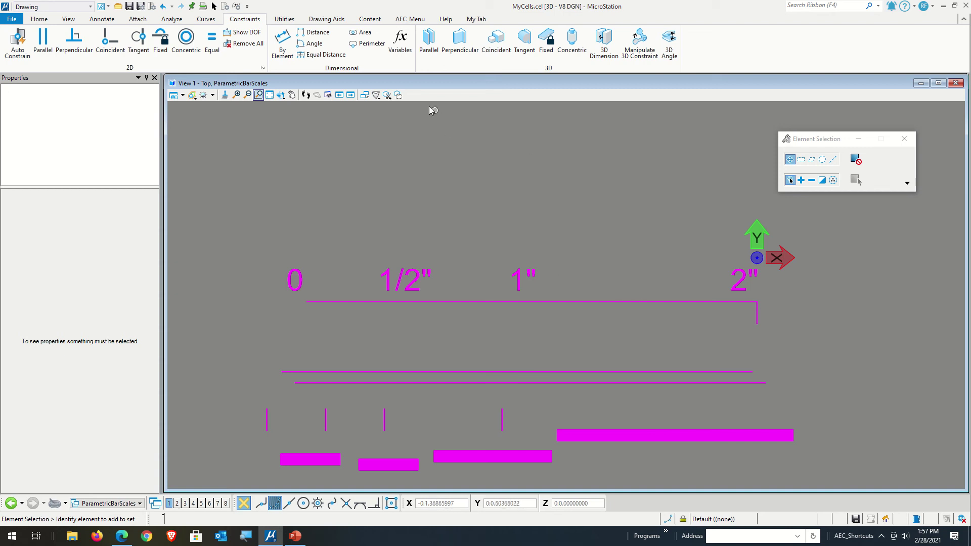
left_click(401, 43)
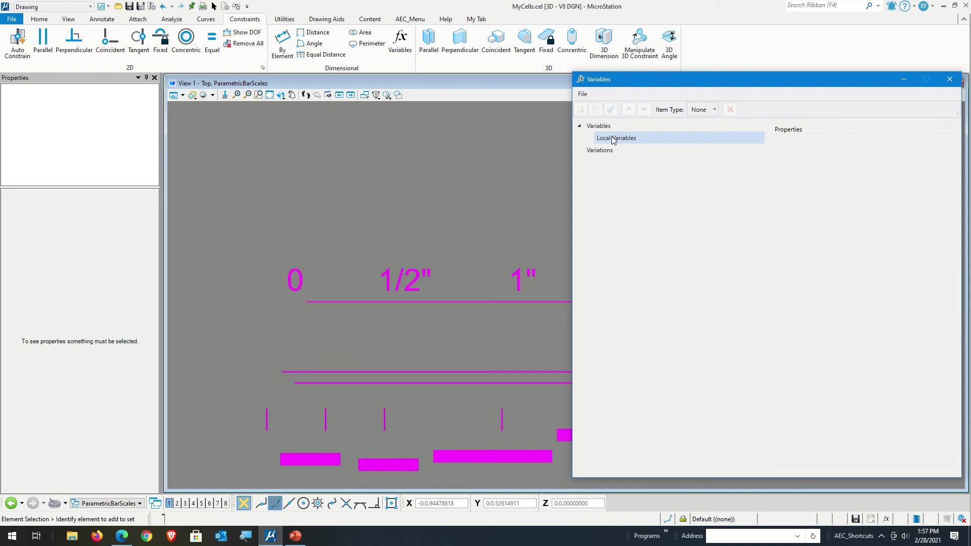
left_click(627, 139)
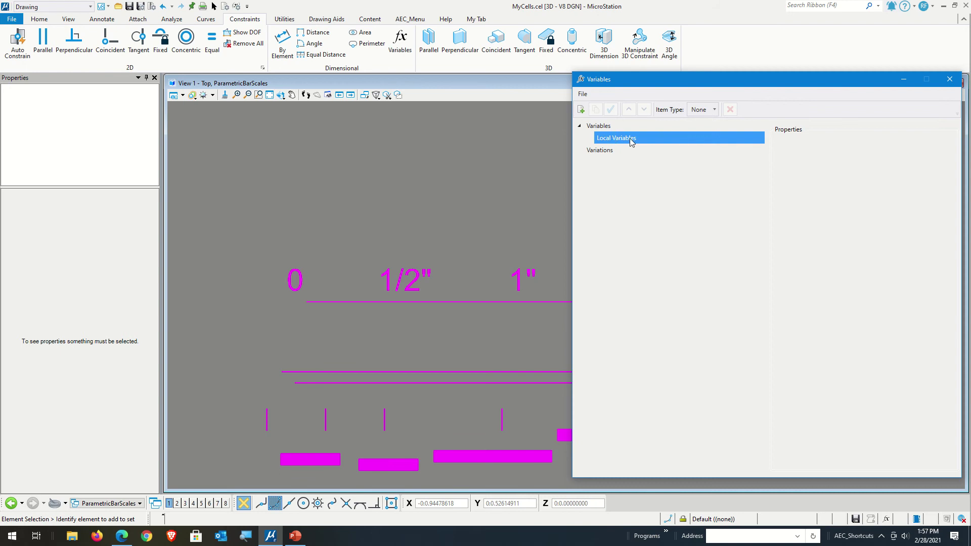
left_click(580, 109)
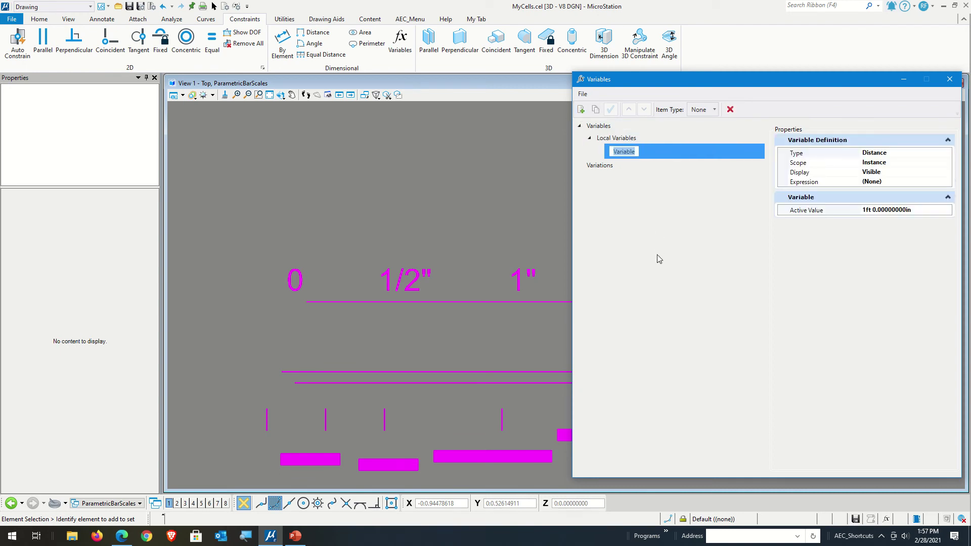
type("BarScaleWidth")
key("Return")
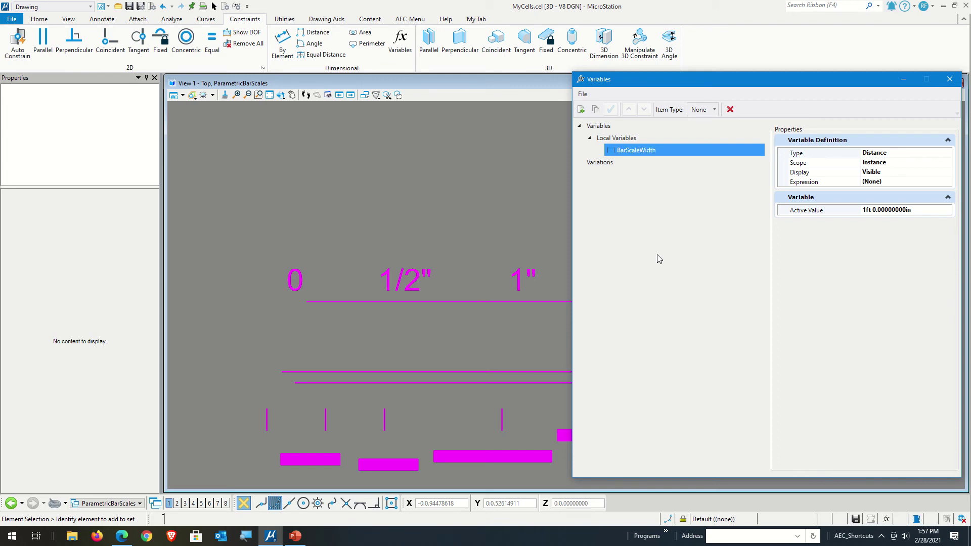
Set the BarScaleWidth variable's active value to 0ft 2in and its display to Hidden.
left_click(868, 211)
left_click_drag(860, 209, 865, 209)
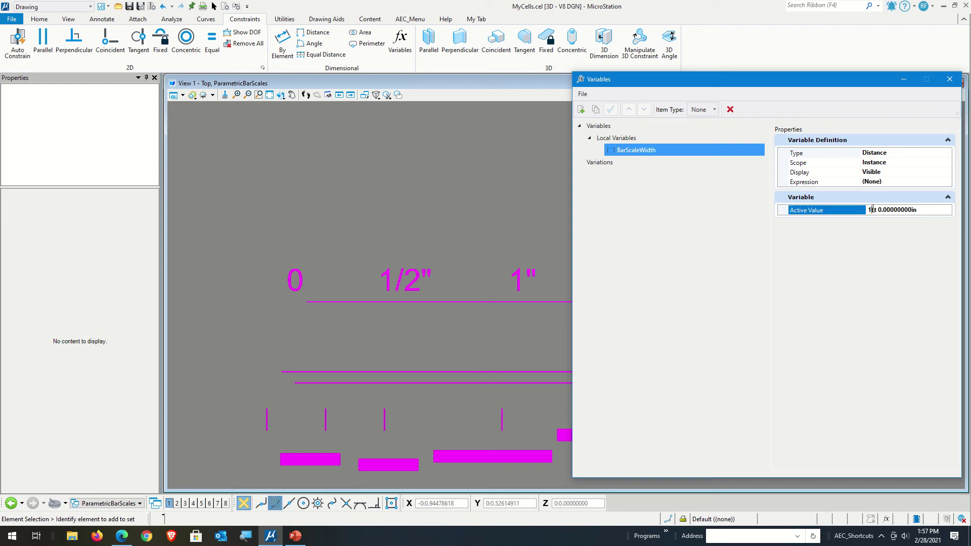
key("Delete")
type("0ft 2")
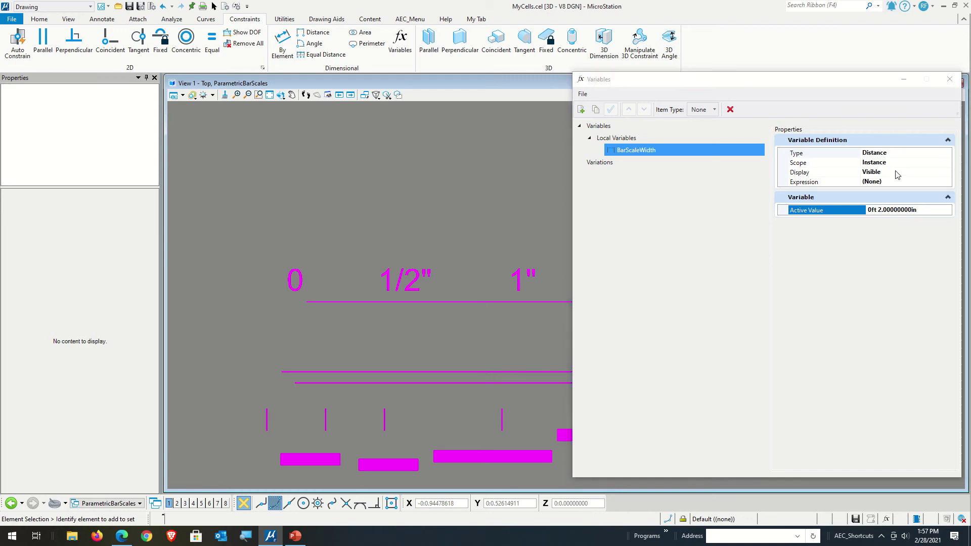
left_click(912, 172)
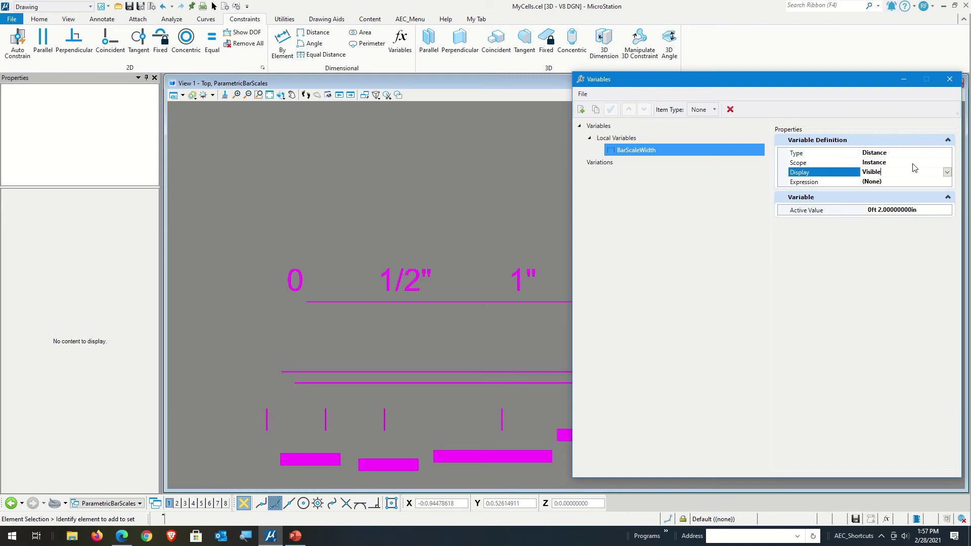
left_click(947, 172)
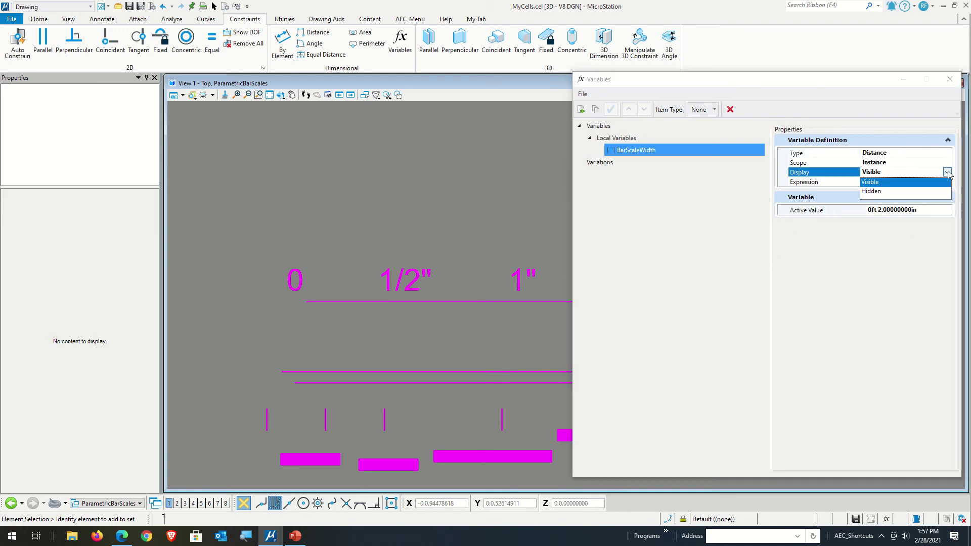
left_click(872, 192)
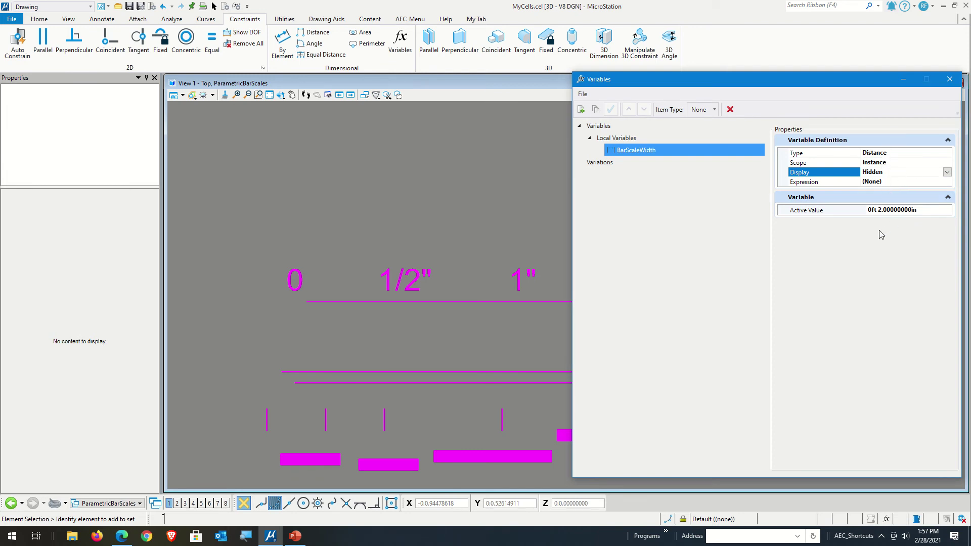
Add a dimensional constraint by element to the top horizontal line, placed above it, and assign the BarScaleWidth variable to it.
left_click(949, 79)
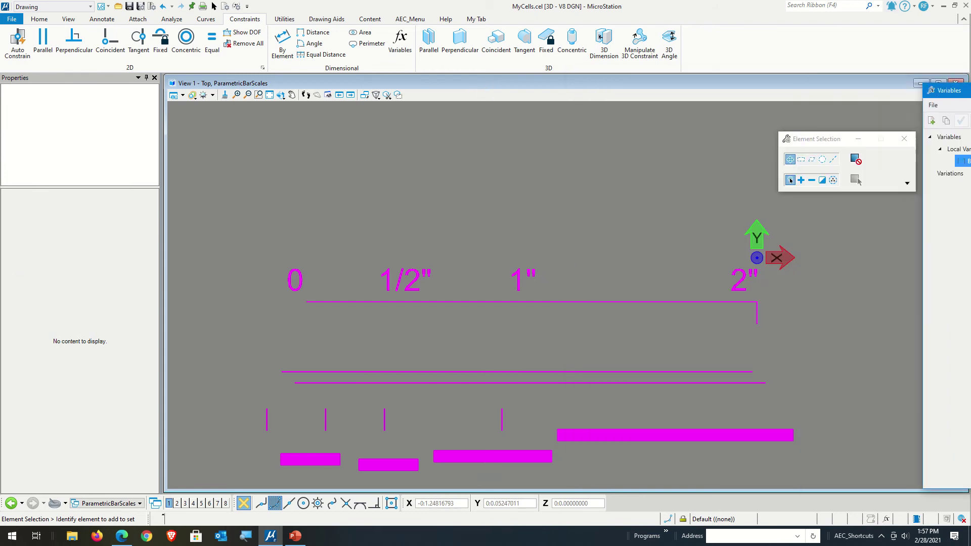
left_click_drag(970, 99, 917, 105)
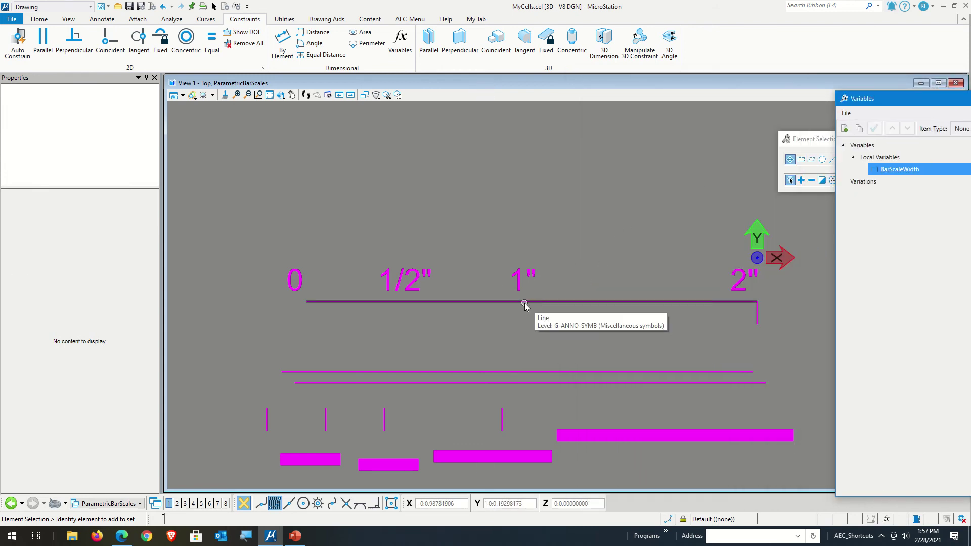
left_click_drag(881, 103, 537, 101)
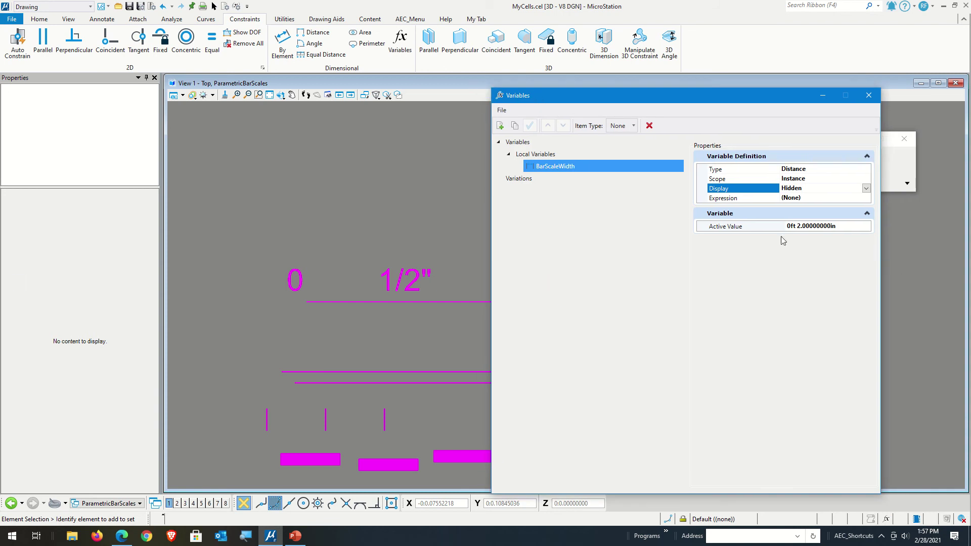
left_click_drag(636, 102, 970, 104)
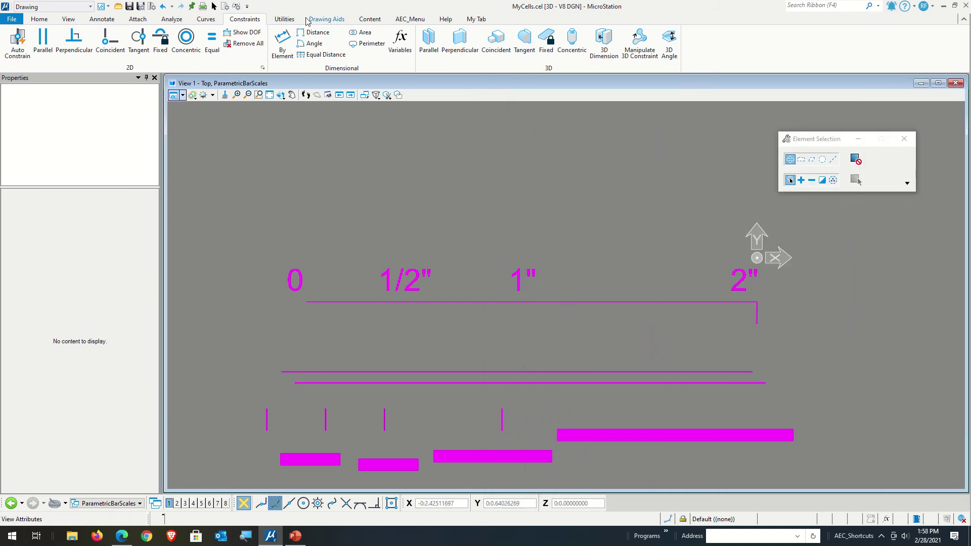
left_click(283, 49)
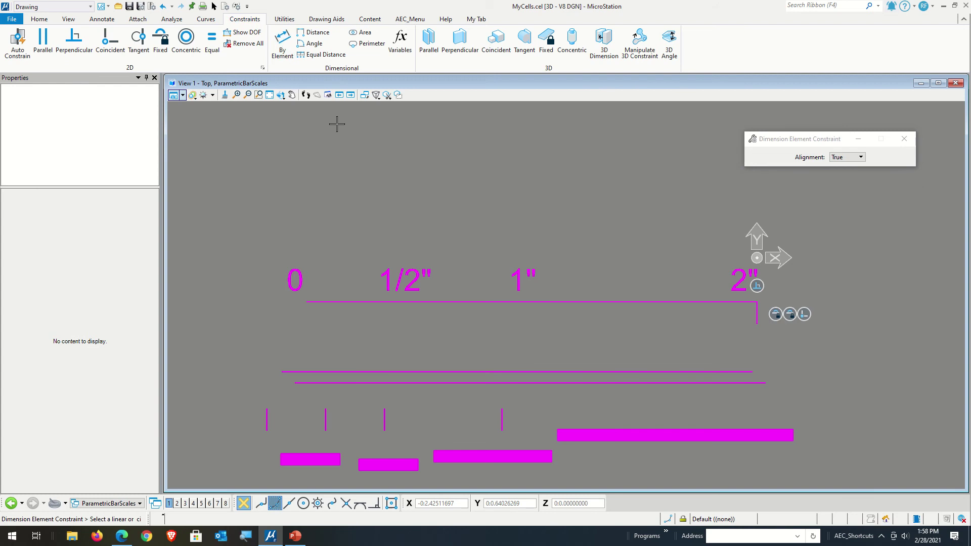
left_click(522, 277)
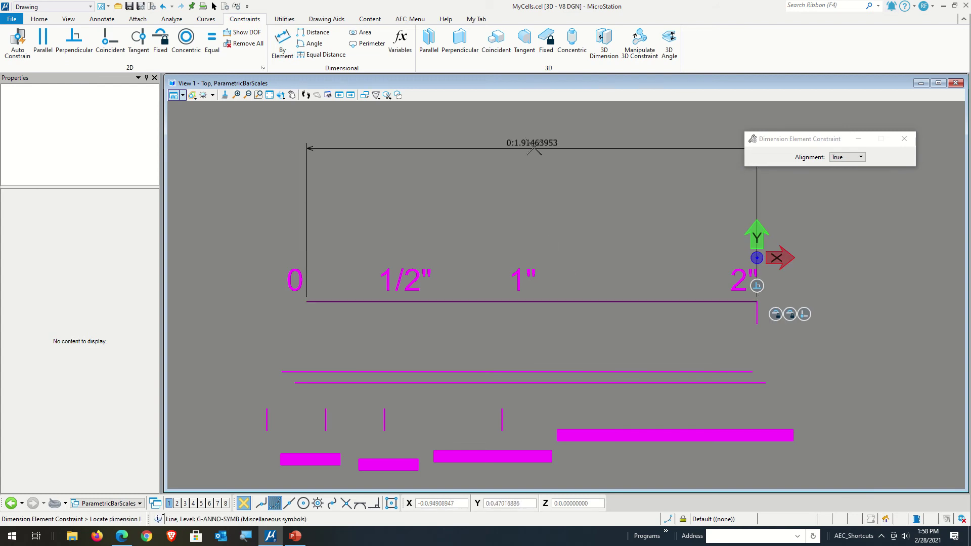
left_click(518, 195)
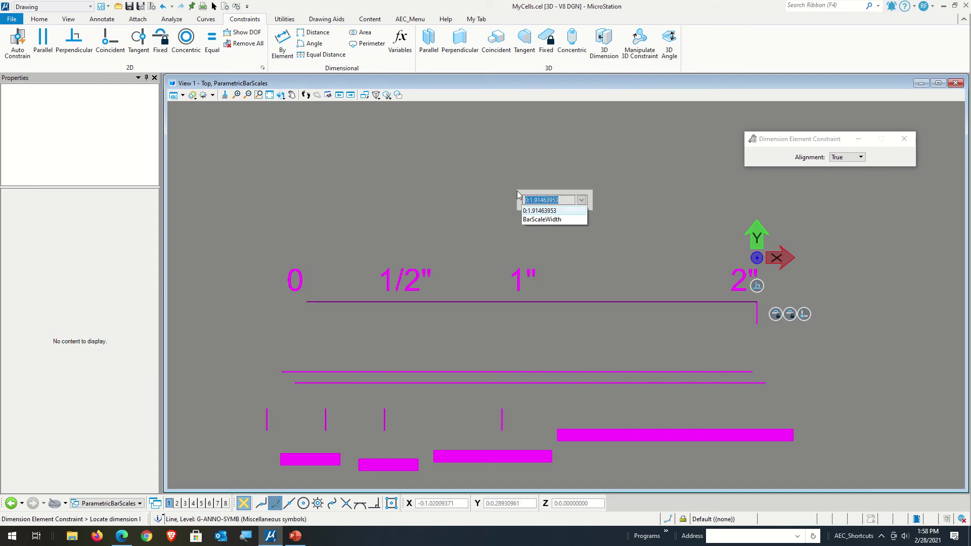
left_click(538, 219)
key("Return")
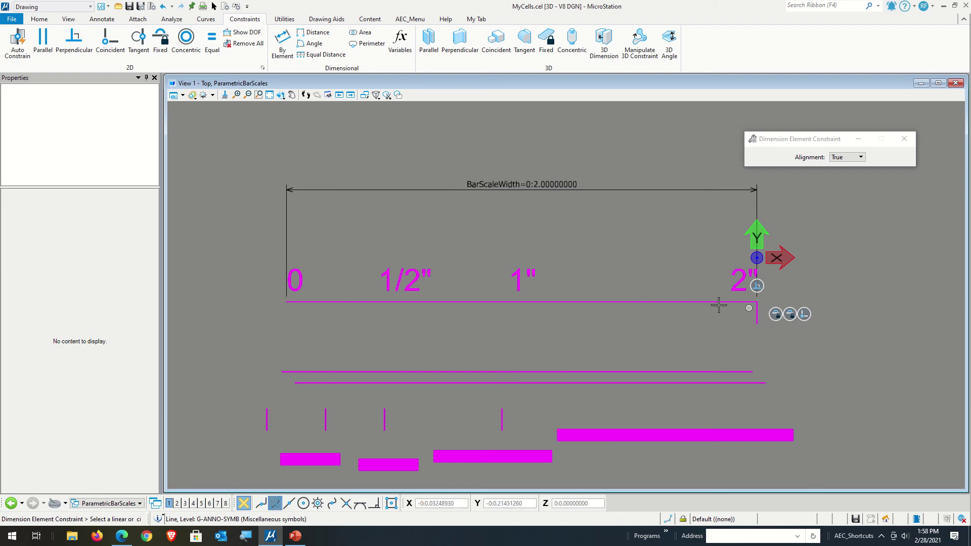
Show the degrees of freedom of the top horizontal line.
left_click(242, 32)
left_click(645, 305)
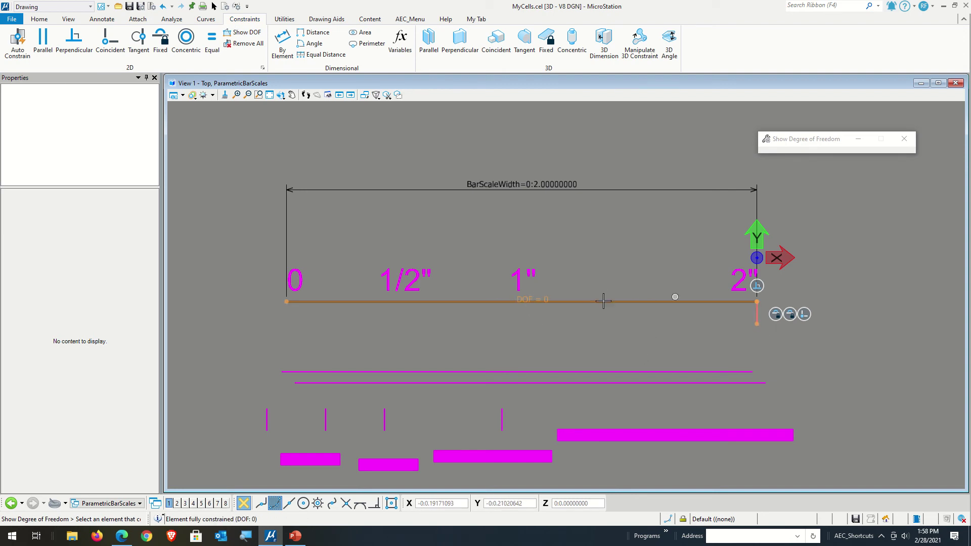
left_click(585, 337)
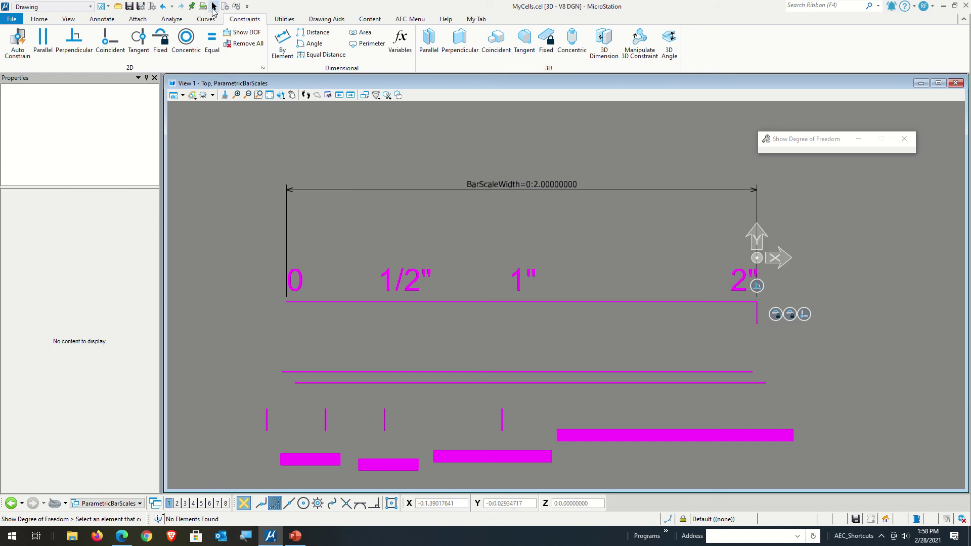
Test the dimensioned top horizontal line by selecting it and trying to move its handles.
left_click(213, 7)
left_click(308, 303)
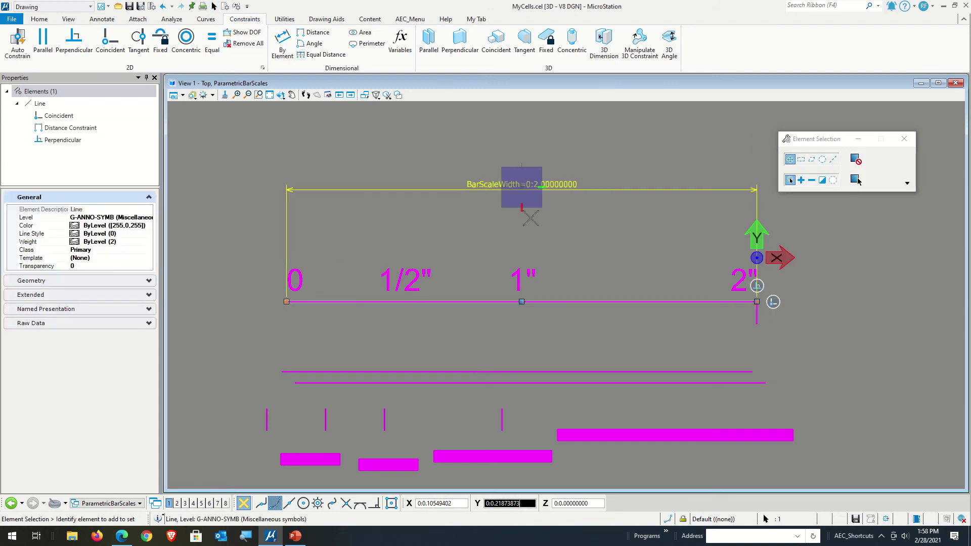
left_click(412, 234)
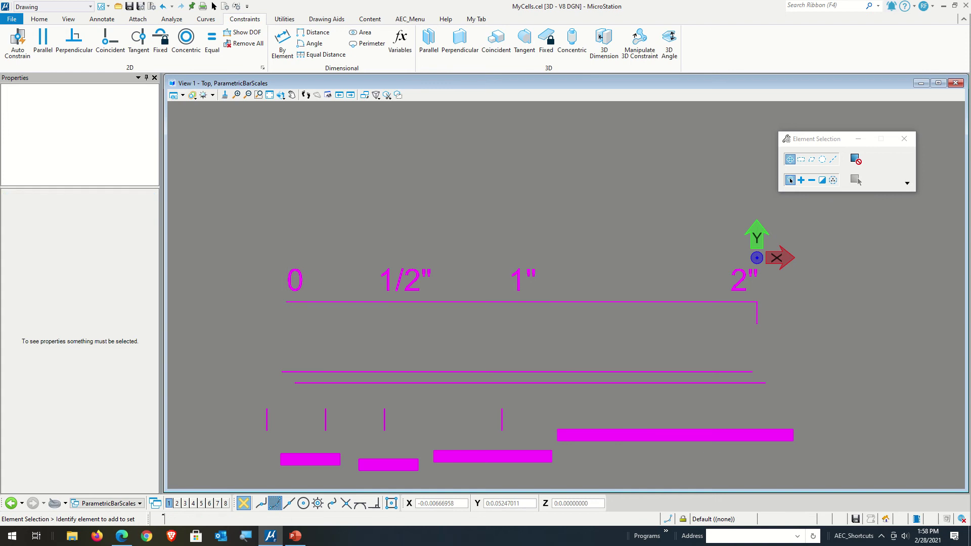
Shrink the Variables window above the bar scale and test BarScaleWidth with an active value of 0ft 3in.
left_click_drag(970, 101, 578, 100)
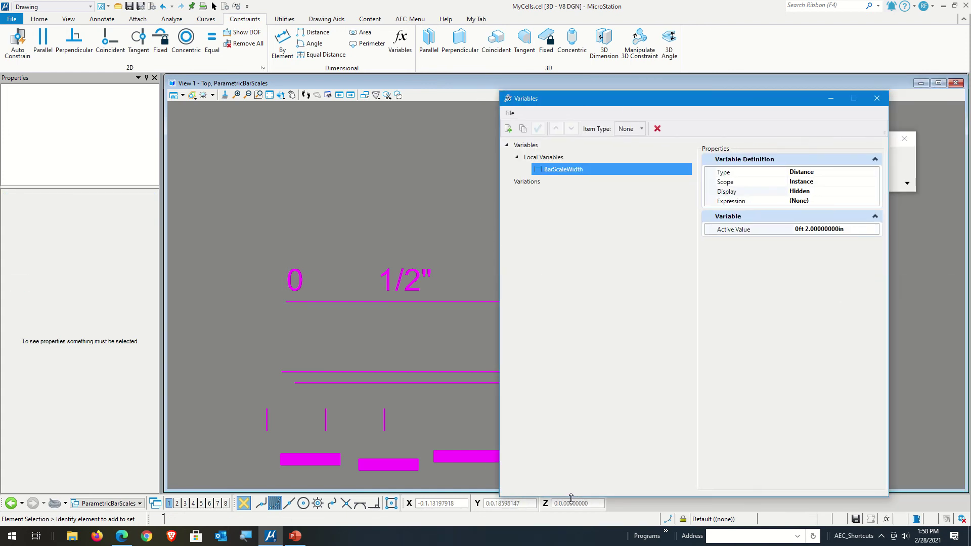
mouse_move(571, 498)
left_mouse_down()
mouse_move(609, 208)
mouse_move(611, 217)
left_mouse_up()
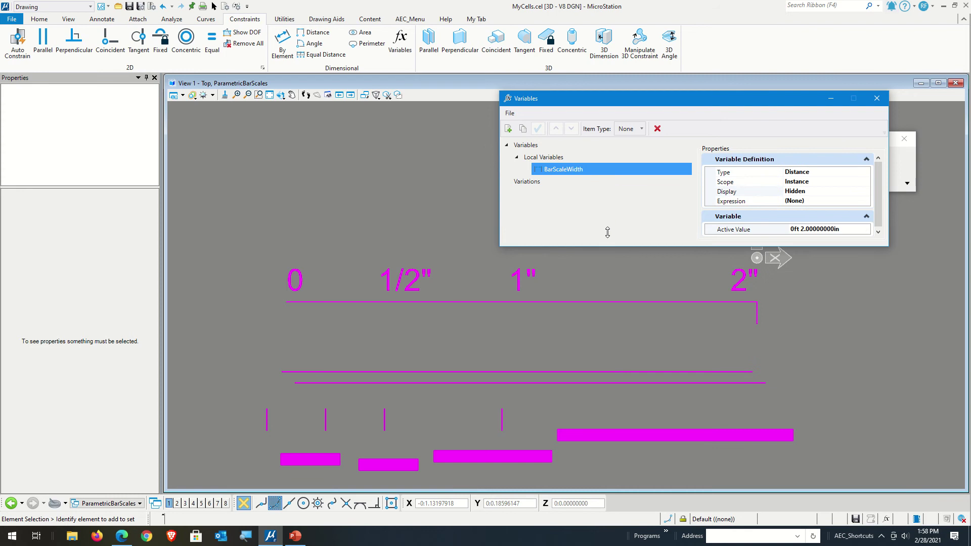
left_click(803, 229)
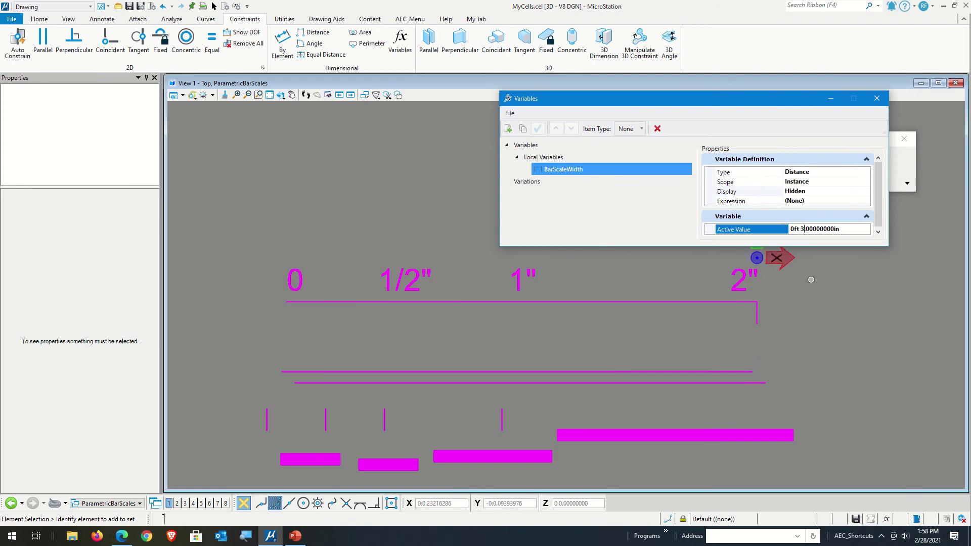
left_click(830, 200)
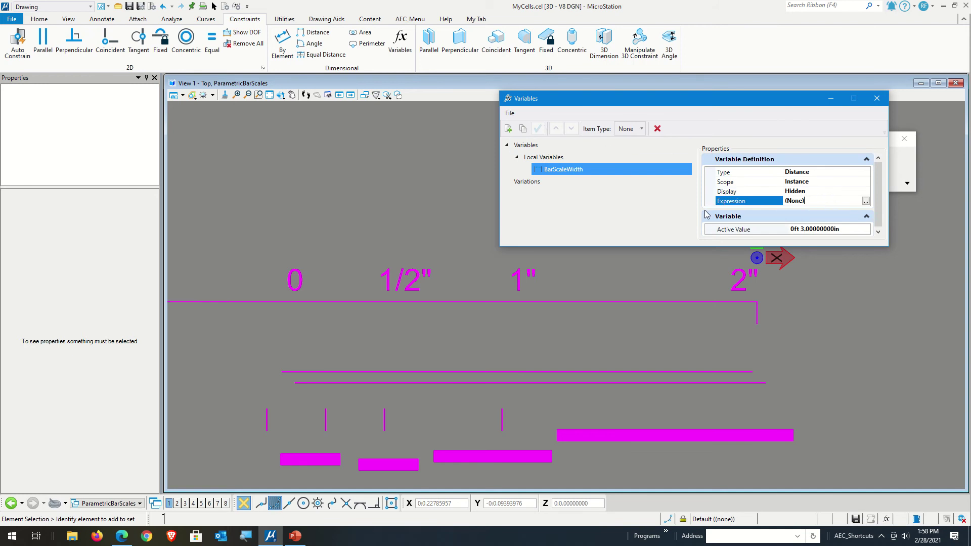
Return the BarScaleWidth variable's active value to 0ft 2in.
scroll(457, 341, "down", 2)
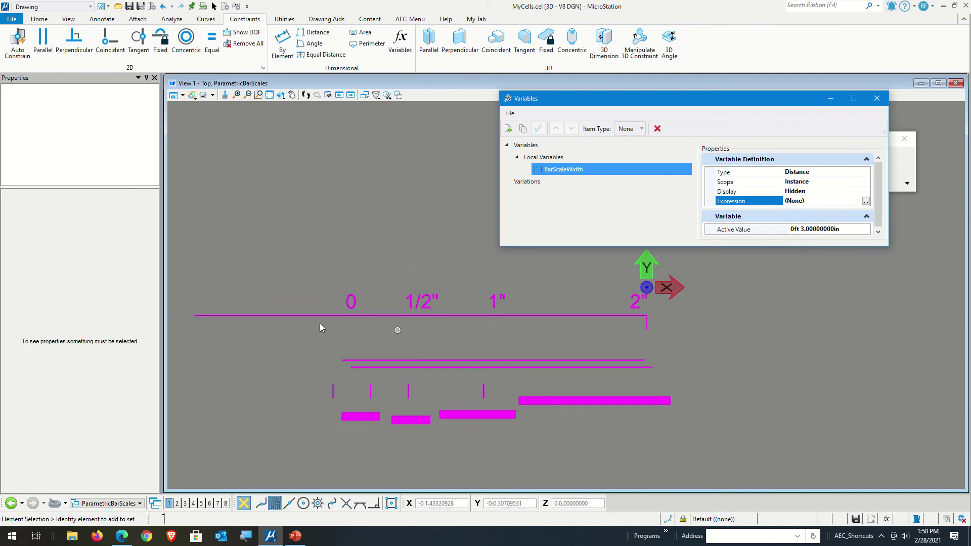
scroll(248, 311, "up", 1)
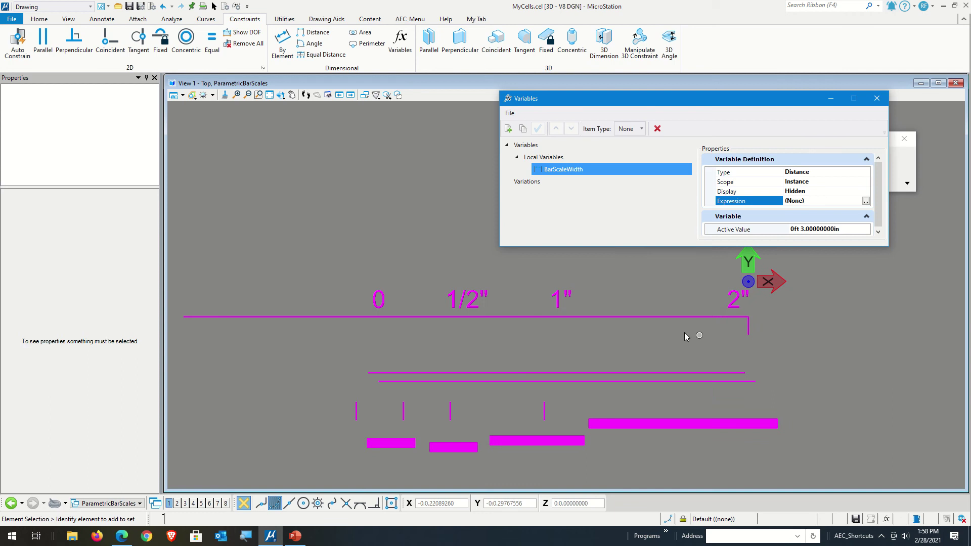
left_click(800, 231)
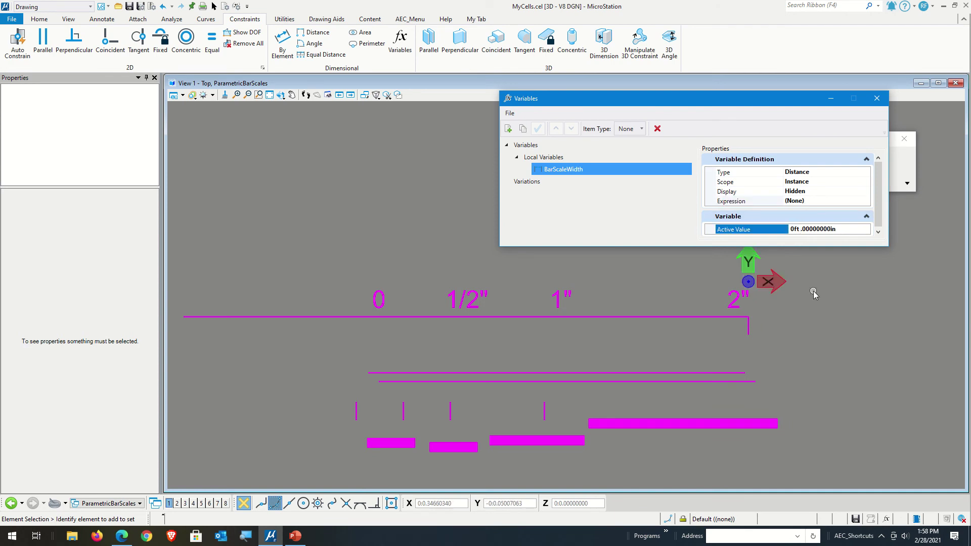
left_click(826, 280)
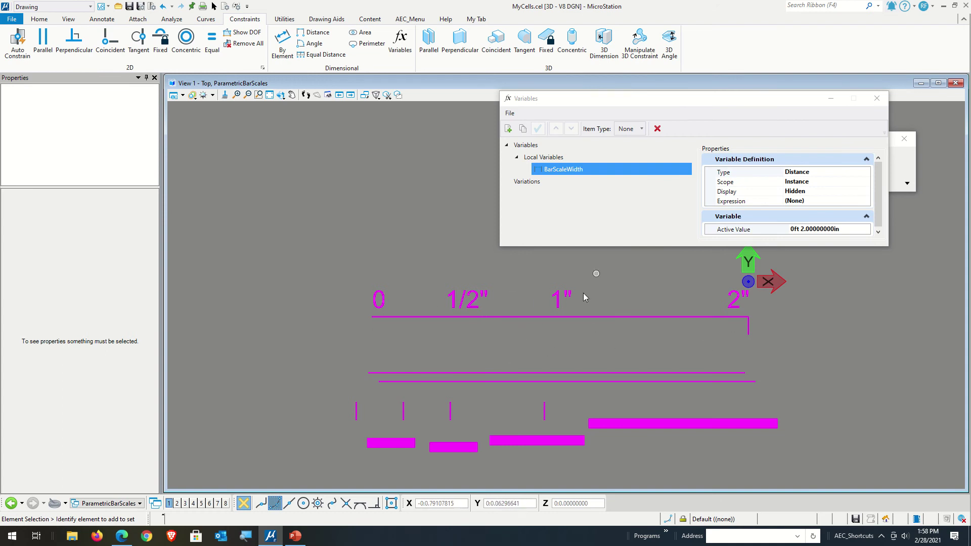
Move the Variables window off the bar scale and make both loose horizontal lines equal in length to the top line with Equal constraints.
left_click_drag(583, 101, 970, 117)
scroll(531, 367, "up", 2)
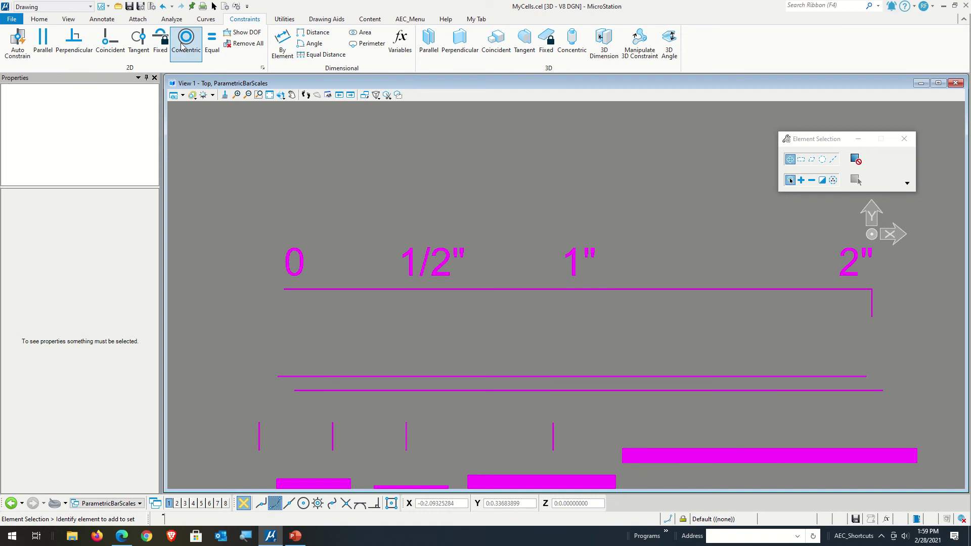
left_click(211, 38)
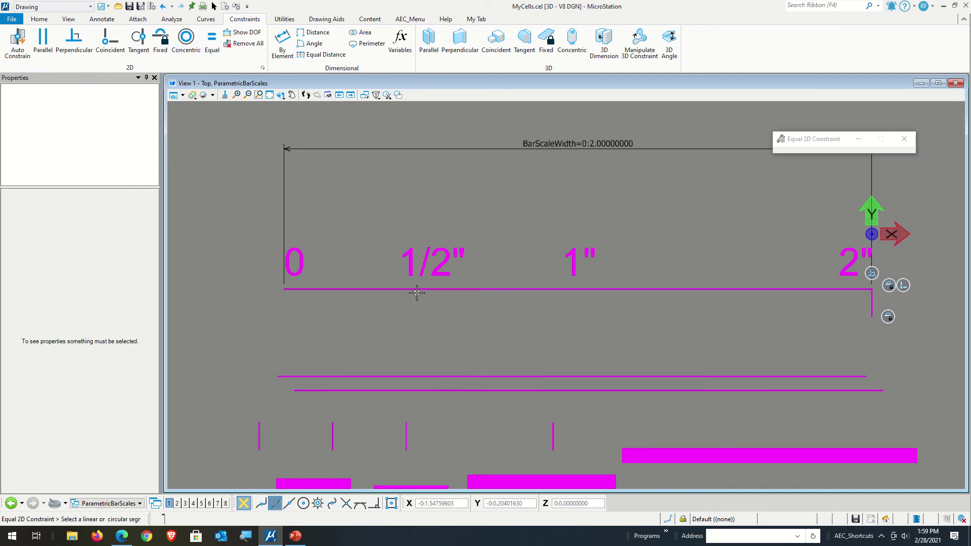
left_click(486, 289)
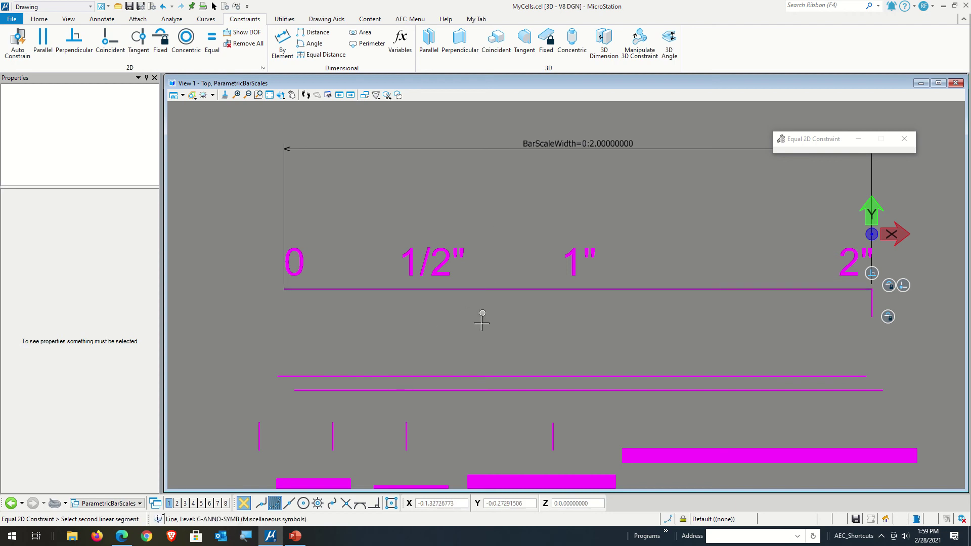
left_click(489, 379)
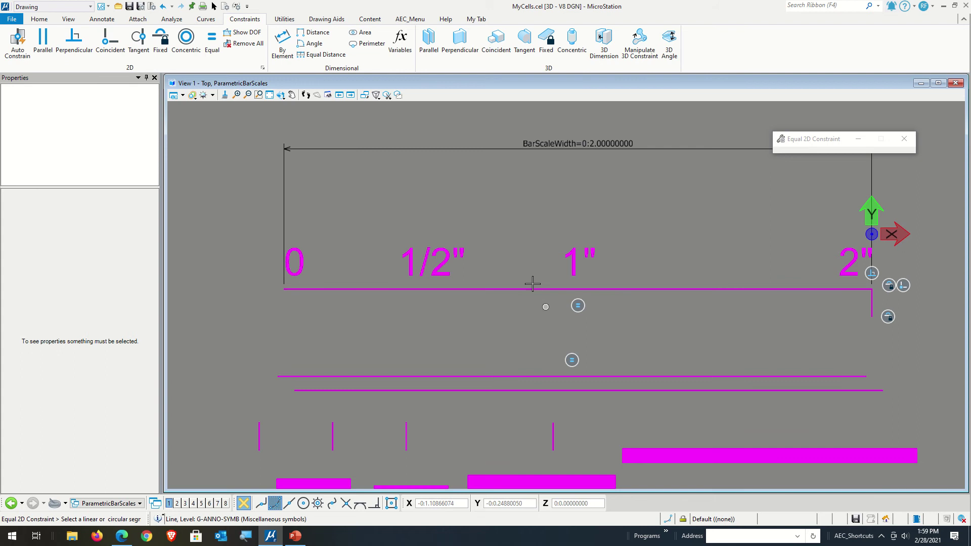
left_click(496, 284)
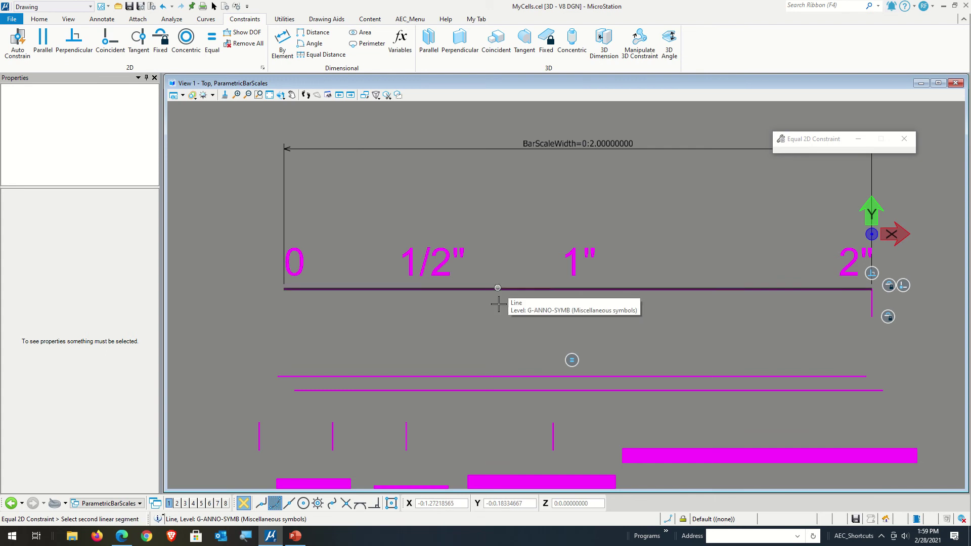
left_click(500, 391)
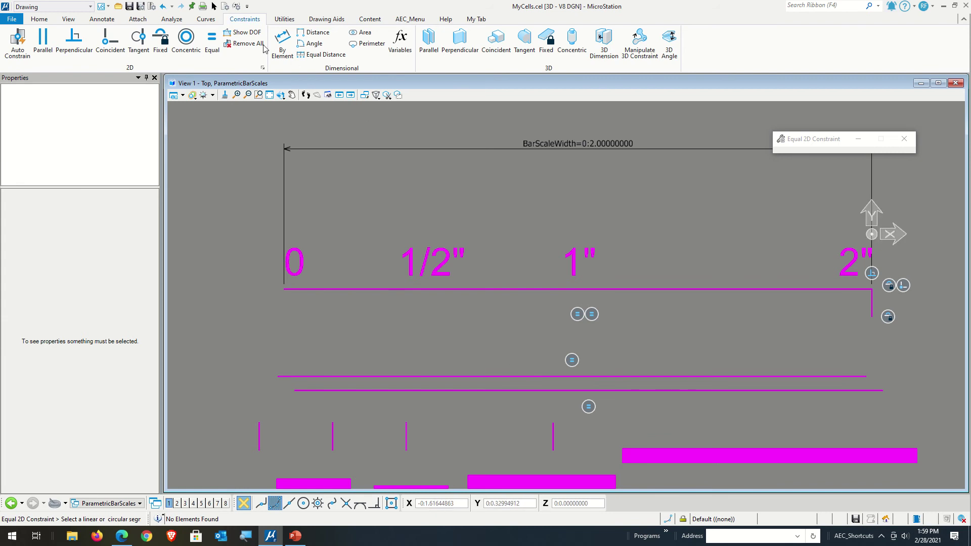
Move the upper of the two loose horizontal lines up toward the top line, away from the lower one.
left_click(214, 6)
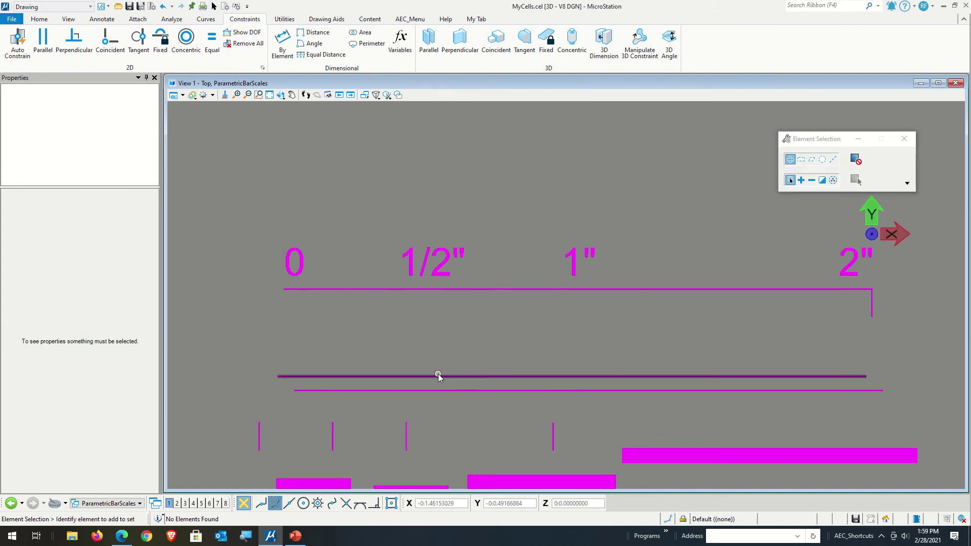
left_click_drag(438, 375, 437, 340)
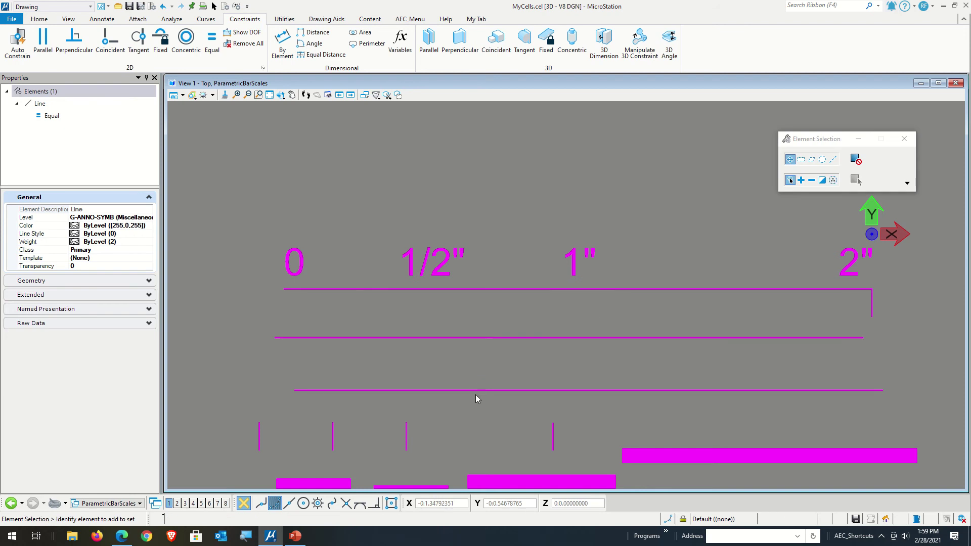
left_click(480, 391)
left_click(483, 374)
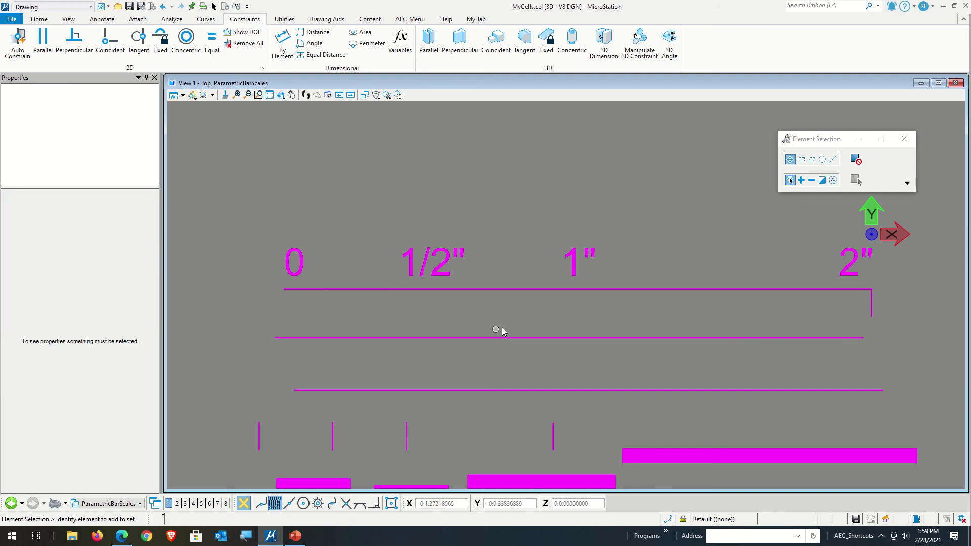
Make the right end of the lowest horizontal line coincident with the lower endpoint of the vertical end line.
left_click(113, 50)
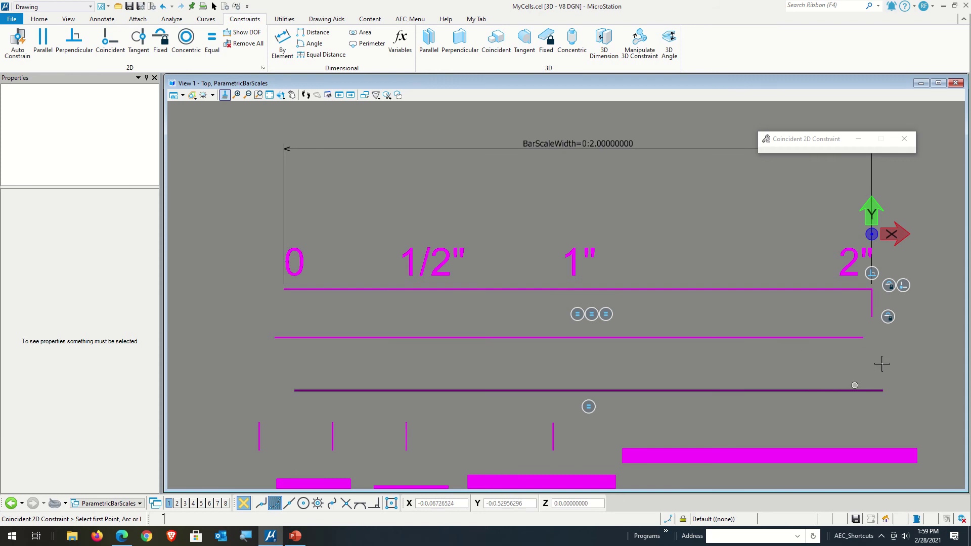
left_click(869, 317)
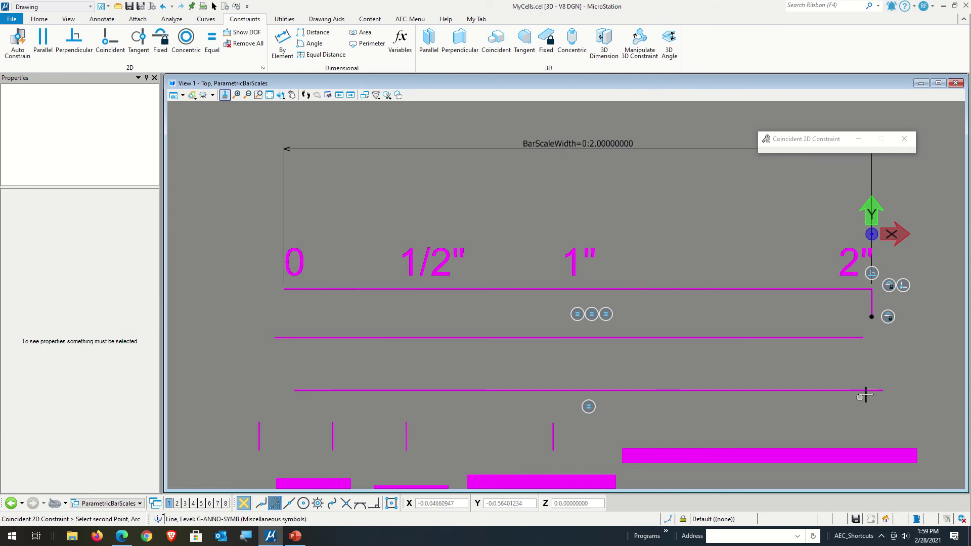
left_click(882, 389)
left_click(882, 390)
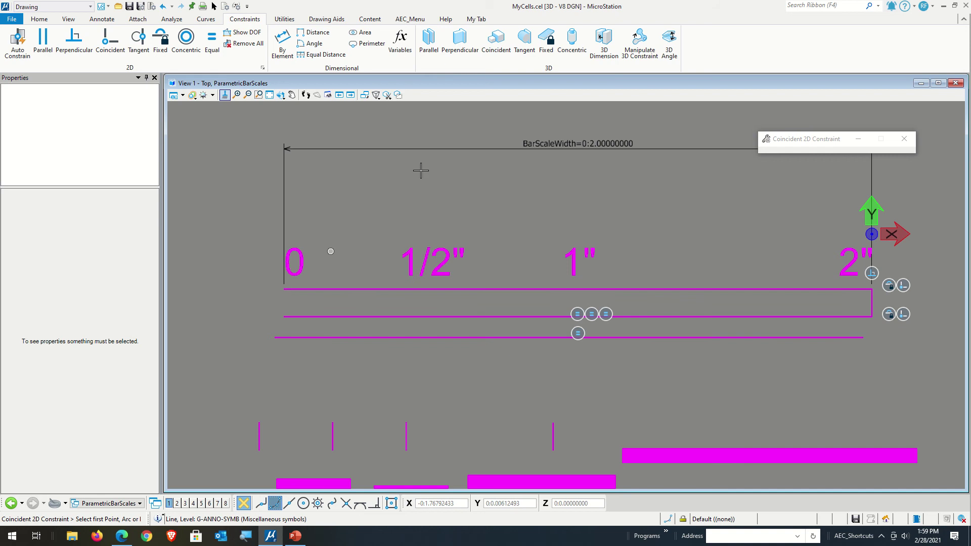
Test the attached bottom line's remaining freedom by trying to swing its left end, and cancel the move.
left_click(214, 6)
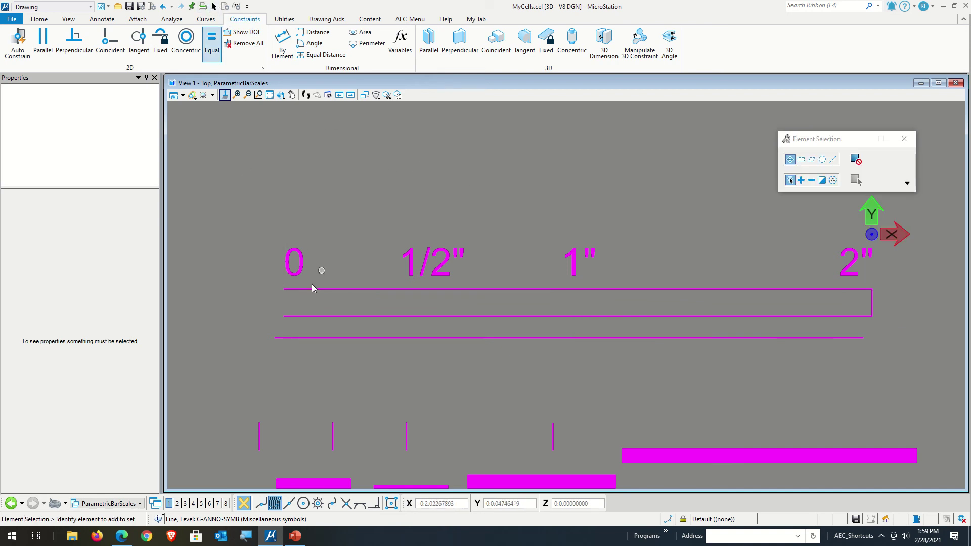
left_click(318, 317)
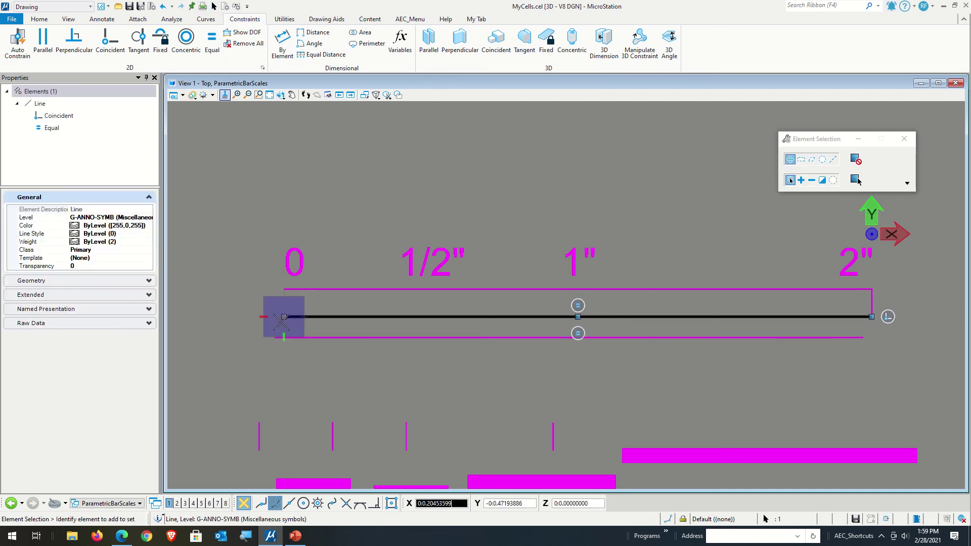
left_click_drag(281, 322, 335, 246)
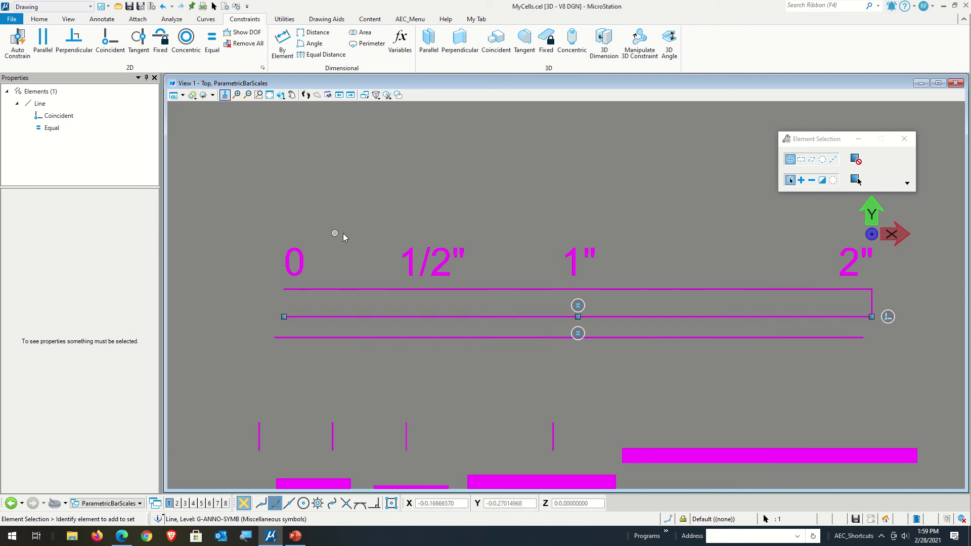
left_click(286, 323)
left_click(284, 317)
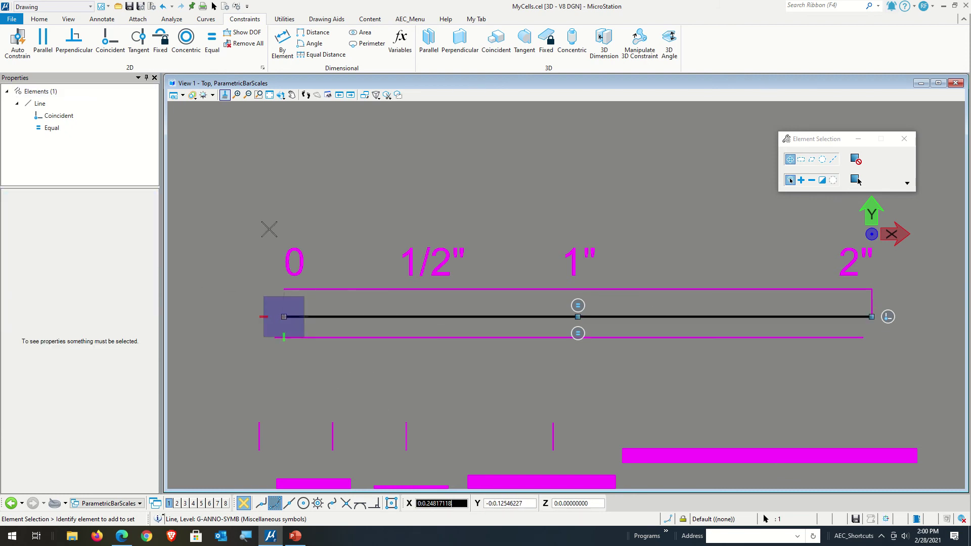
right_click(316, 372)
left_click(374, 367)
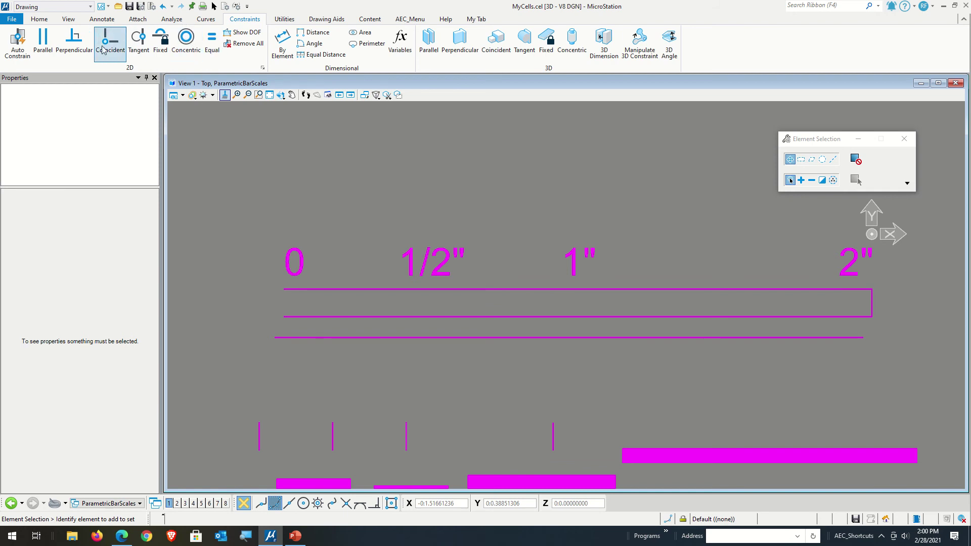
Apply a Parallel constraint between the top horizontal line and the attached bottom line.
left_click(43, 41)
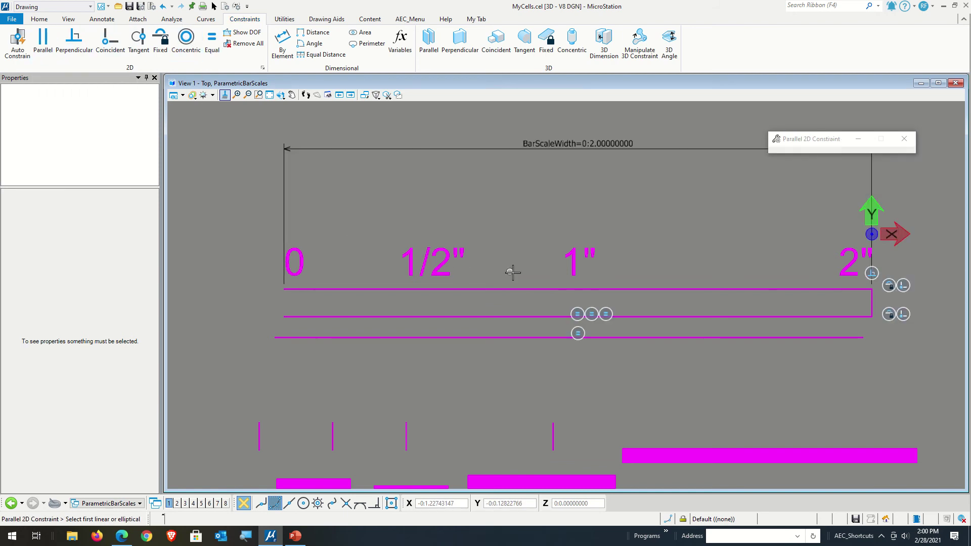
left_click(526, 288)
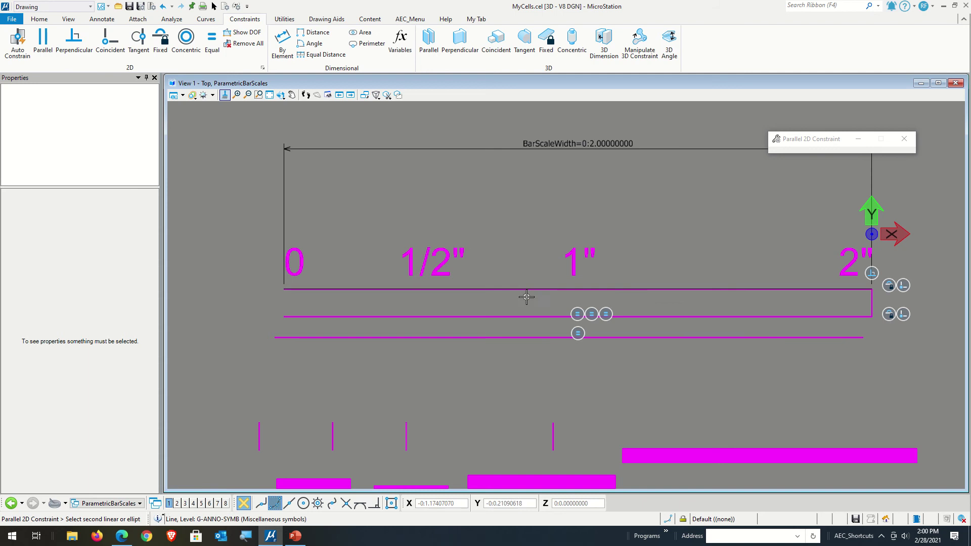
left_click(525, 316)
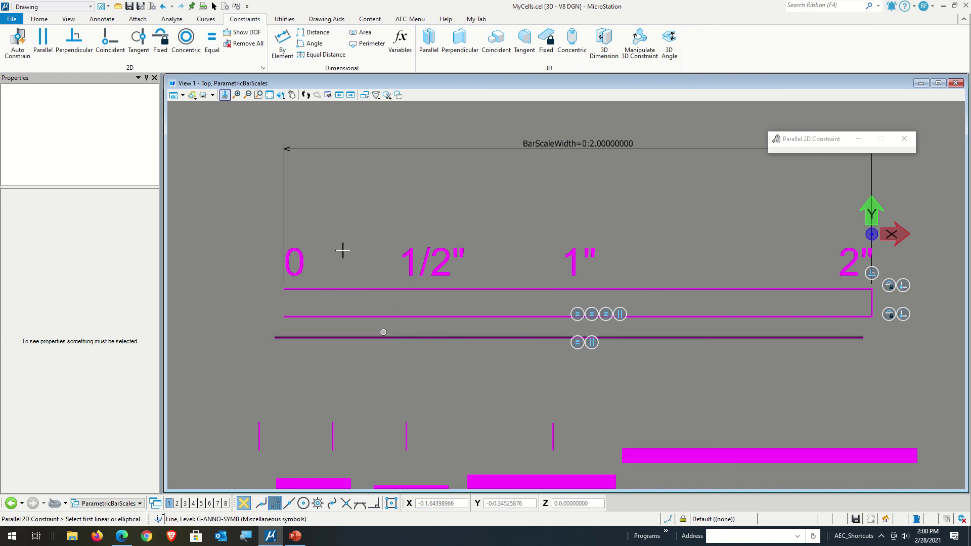
Test the freedom of the remaining loose horizontal line by moving it and tilting it from its left end.
left_click(214, 6)
left_click_drag(446, 333, 467, 369)
left_click_drag(291, 368, 336, 382)
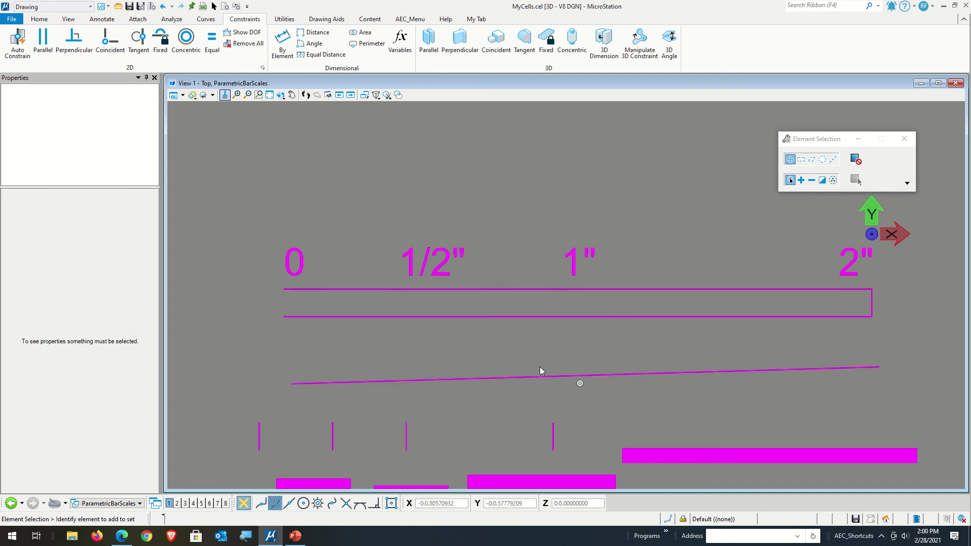
left_click_drag(668, 370, 639, 348)
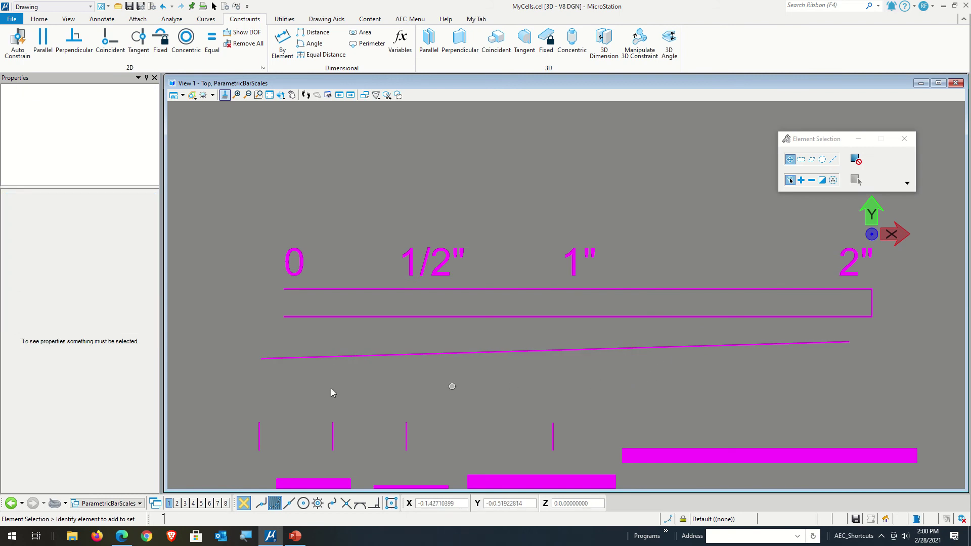
left_click(283, 358)
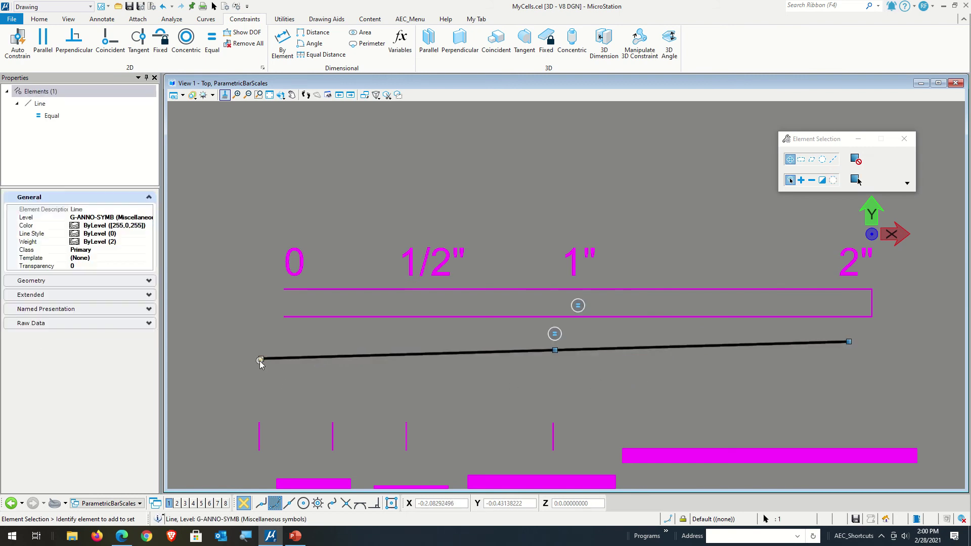
left_click_drag(398, 353, 429, 349)
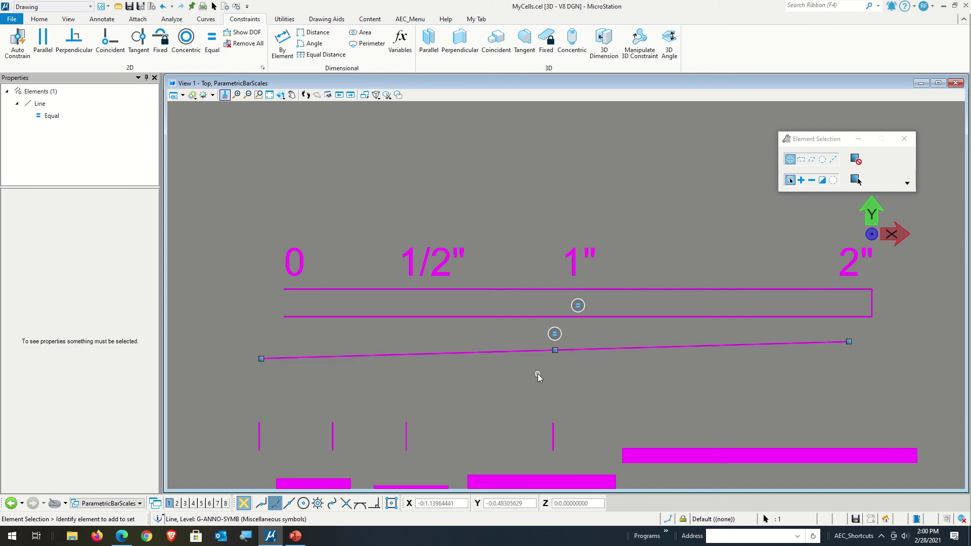
Make the tilted loose line parallel to the top horizontal line.
left_click(43, 40)
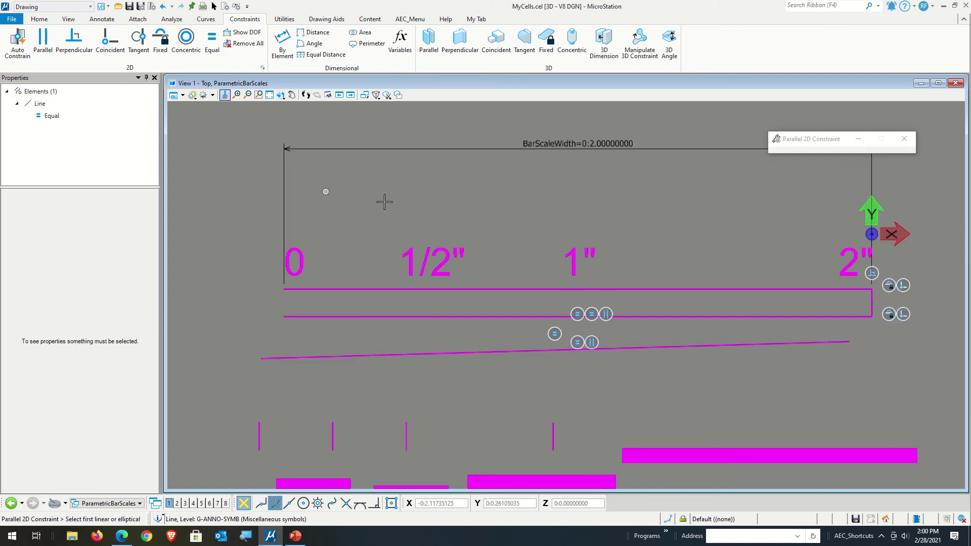
left_click(489, 289)
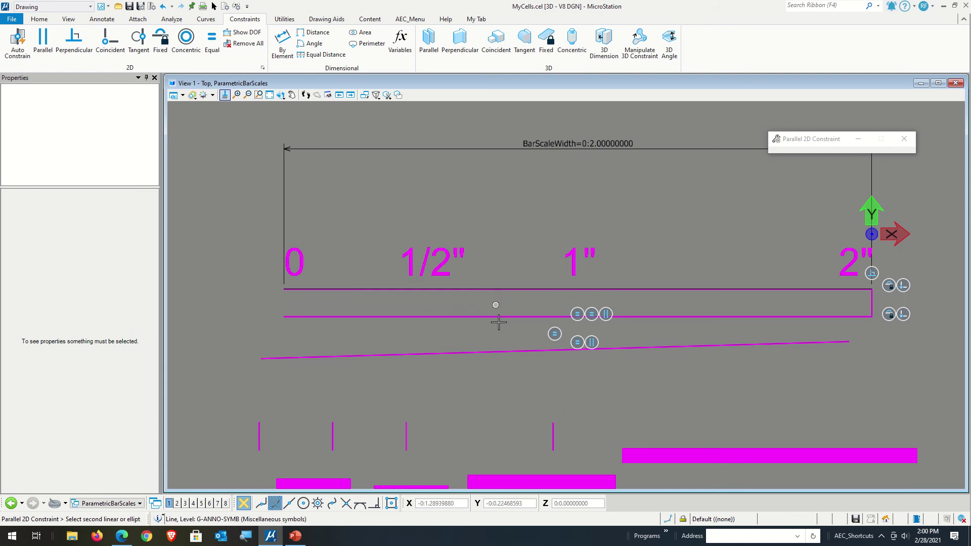
left_click(479, 355)
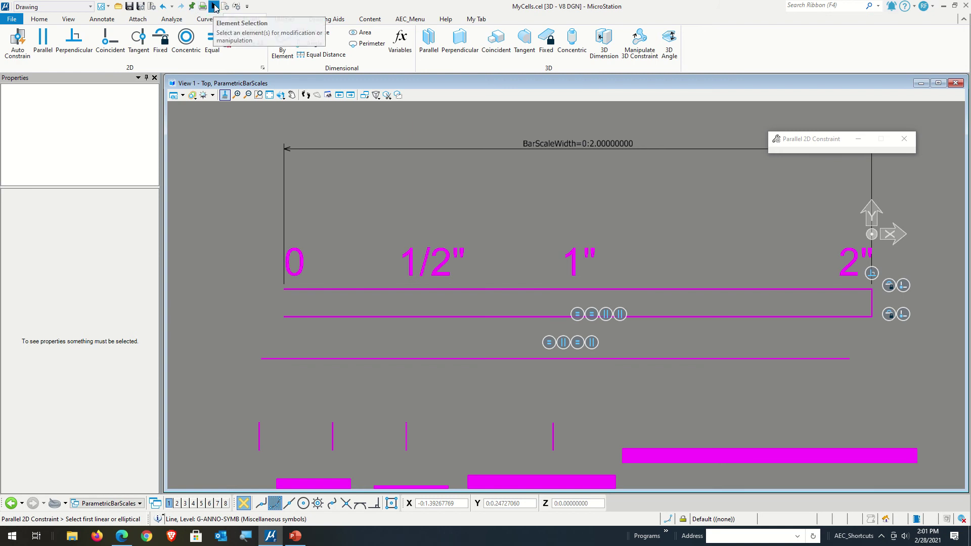
Move the loose line closer to the bar and make its right end coincident with the midpoint of the vertical end line.
left_click(215, 7)
left_click(458, 358)
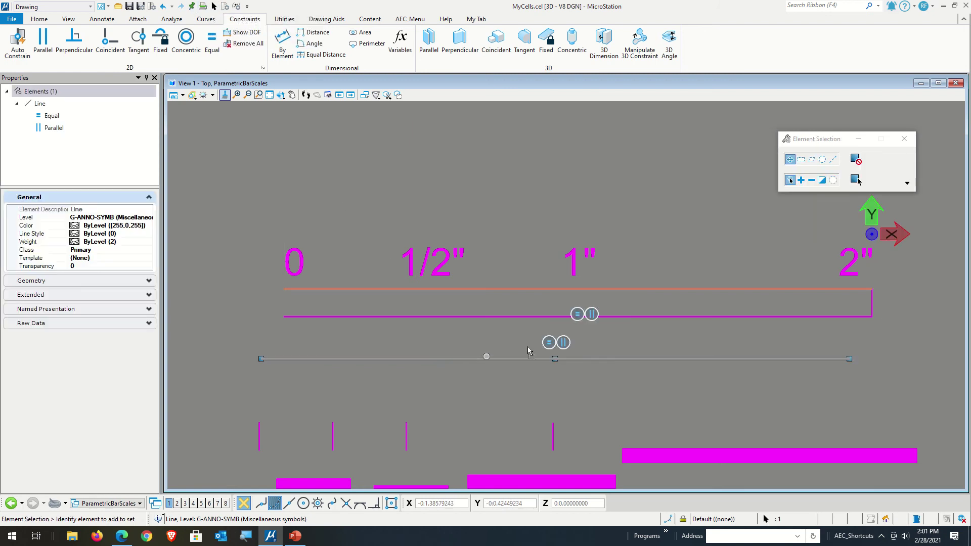
left_click_drag(528, 350, 480, 338)
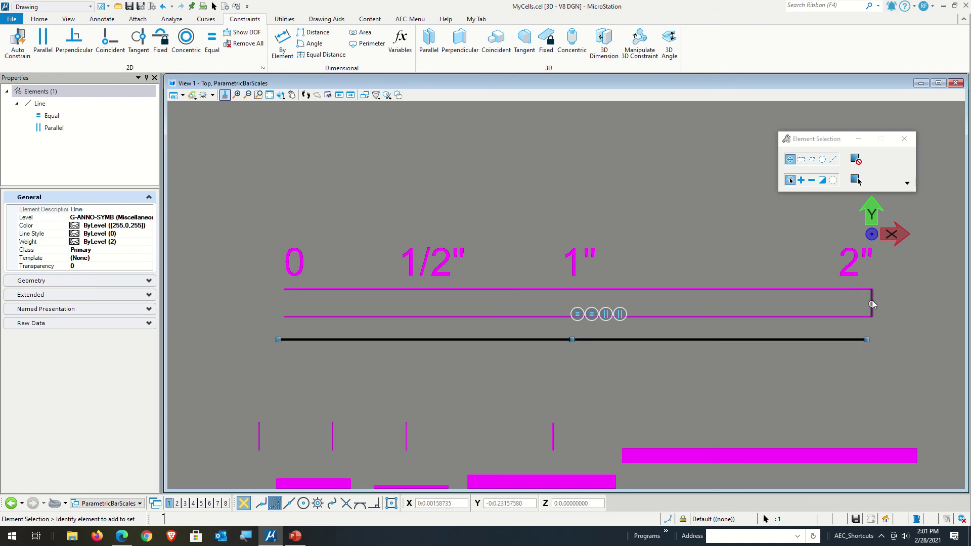
left_click(903, 322)
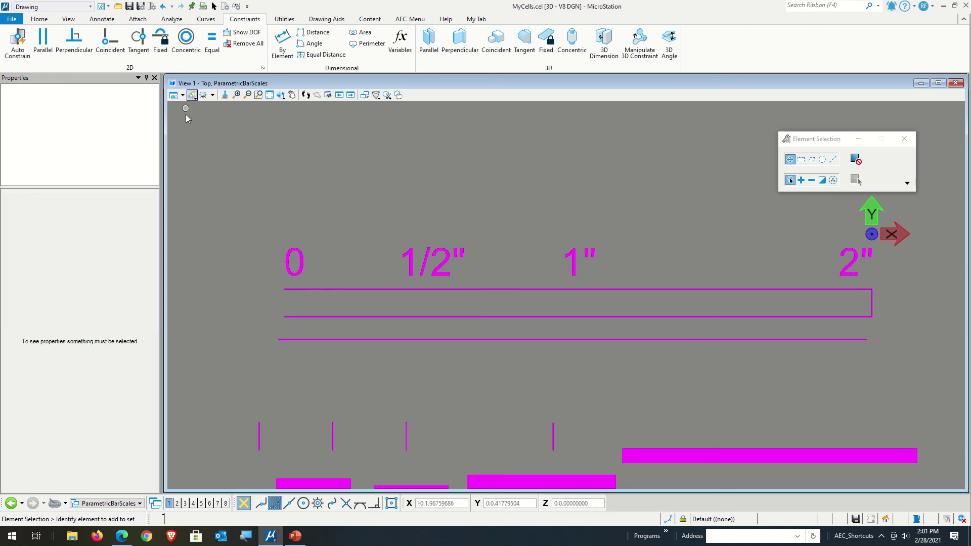
left_click(104, 45)
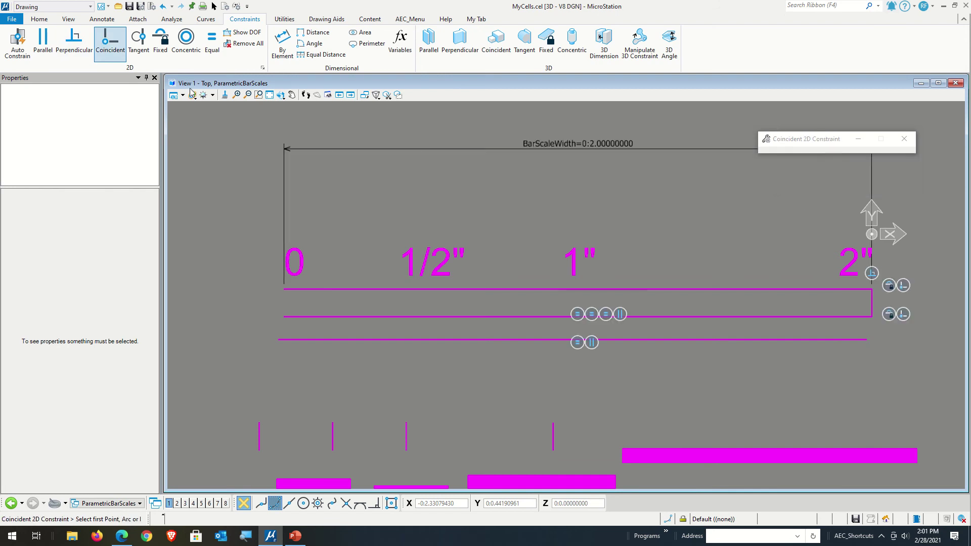
left_click(871, 303)
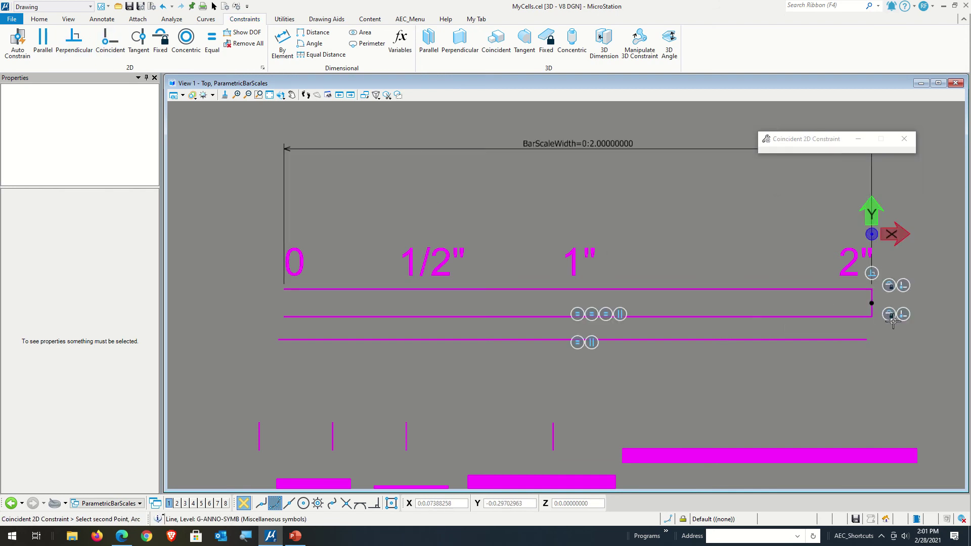
left_click(870, 339)
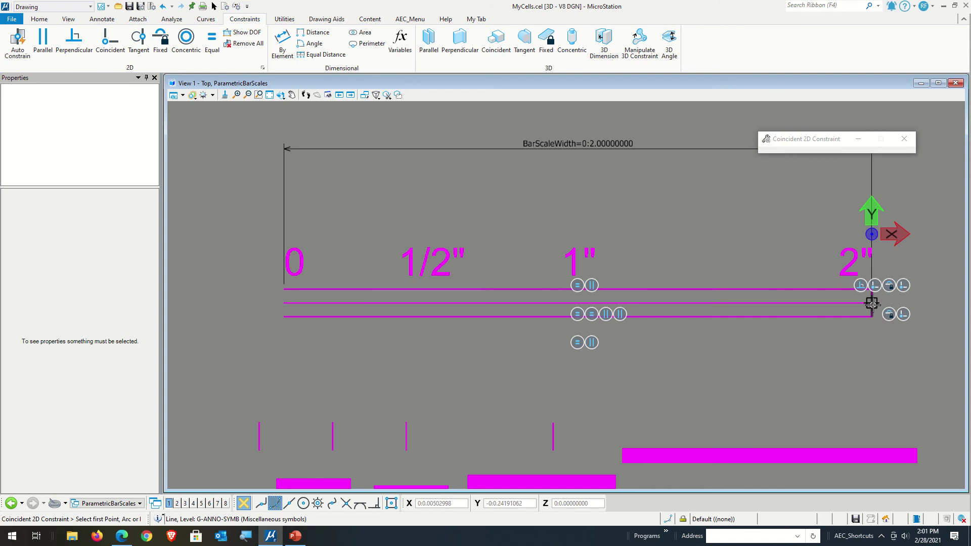
Test whether the middle horizontal line can still be moved away from the midpoint of the vertical end line.
left_click(214, 6)
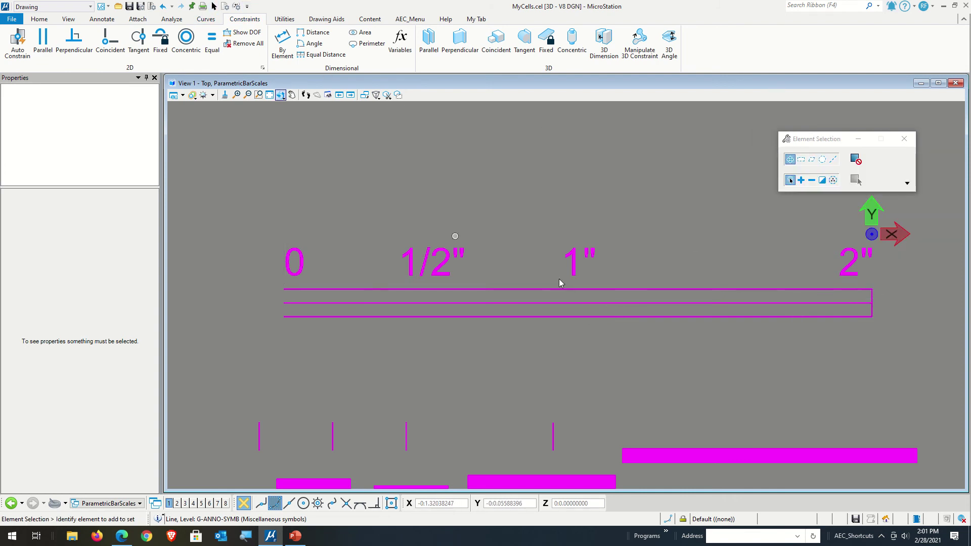
left_click(692, 303)
scroll(711, 324, "up", 2)
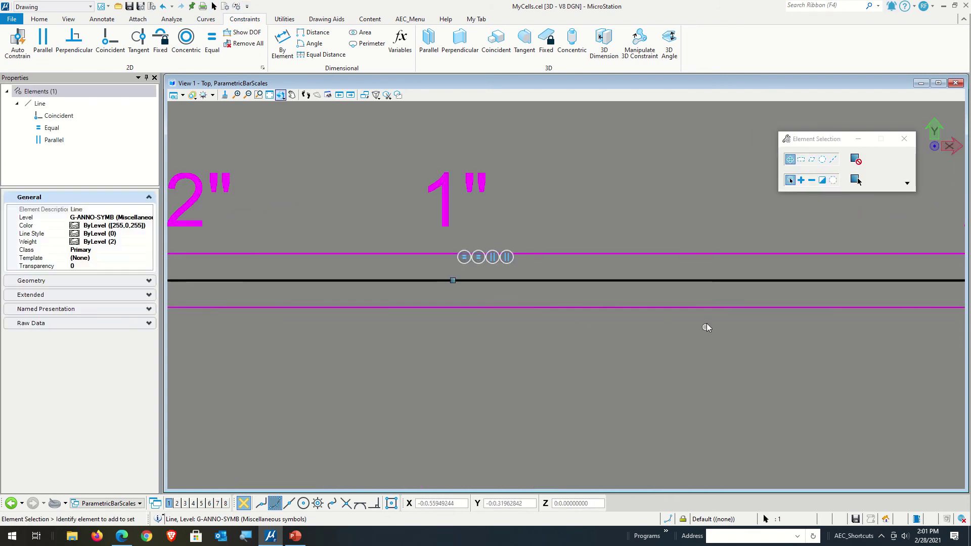
mouse_move(651, 293)
left_mouse_down()
mouse_move(645, 271)
mouse_move(649, 302)
mouse_move(642, 268)
mouse_move(648, 295)
mouse_move(650, 284)
left_mouse_up()
left_click(638, 300)
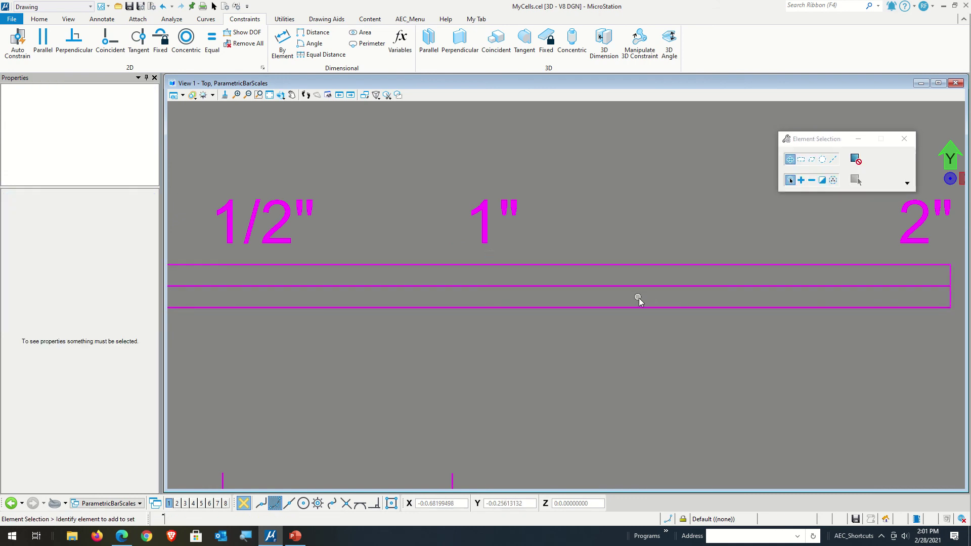
scroll(649, 292, "down", 2)
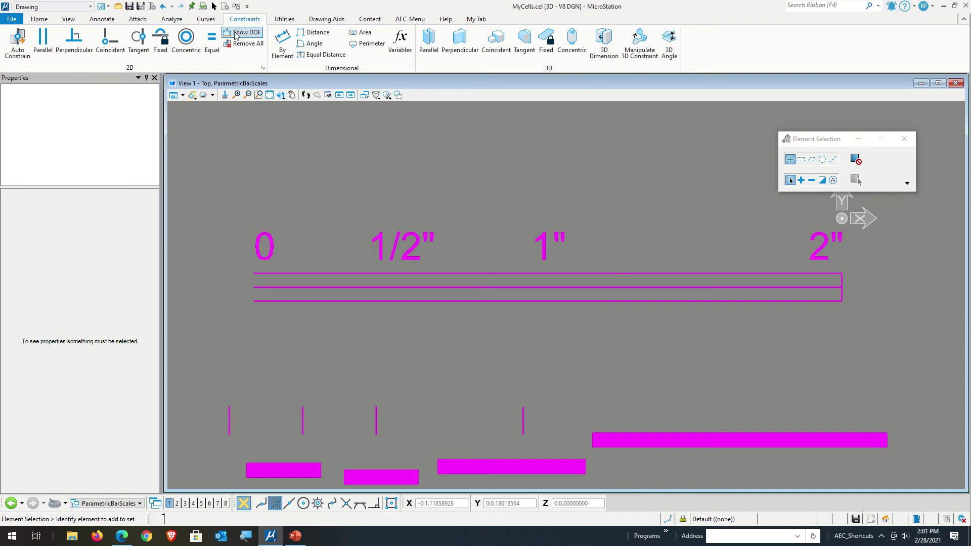
Show the degrees of freedom of the three horizontal lines through the top line, and clear the display.
left_click(242, 32)
left_click(663, 272)
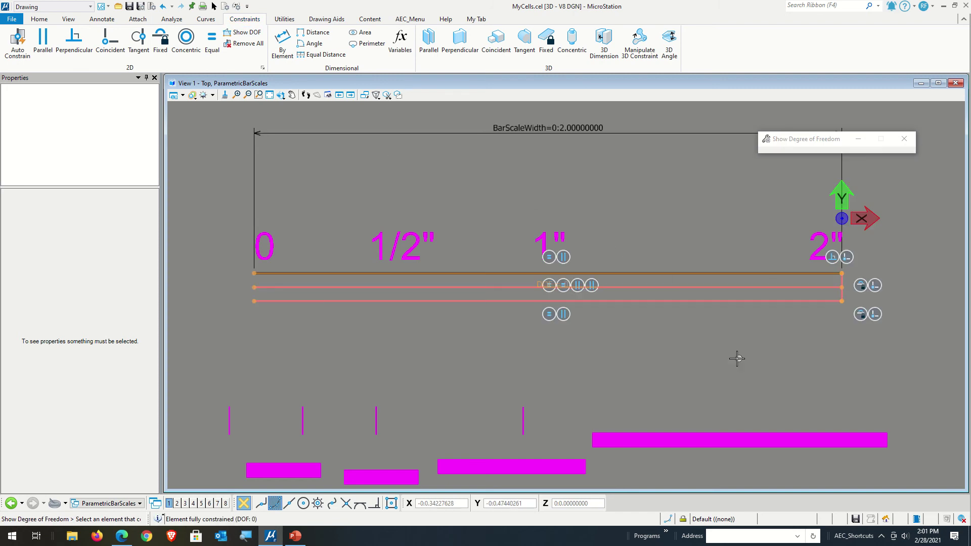
scroll(557, 286, "up", 8)
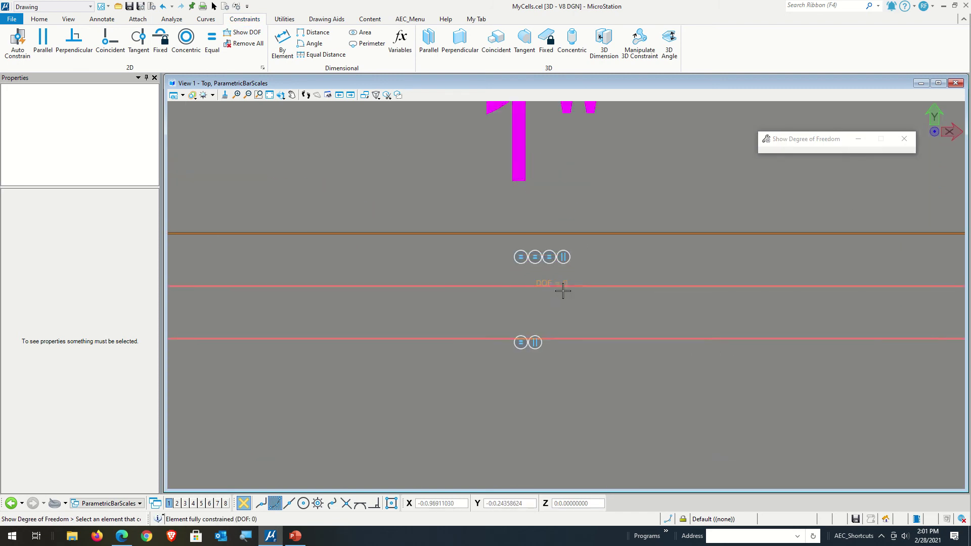
scroll(540, 282, "down", 8)
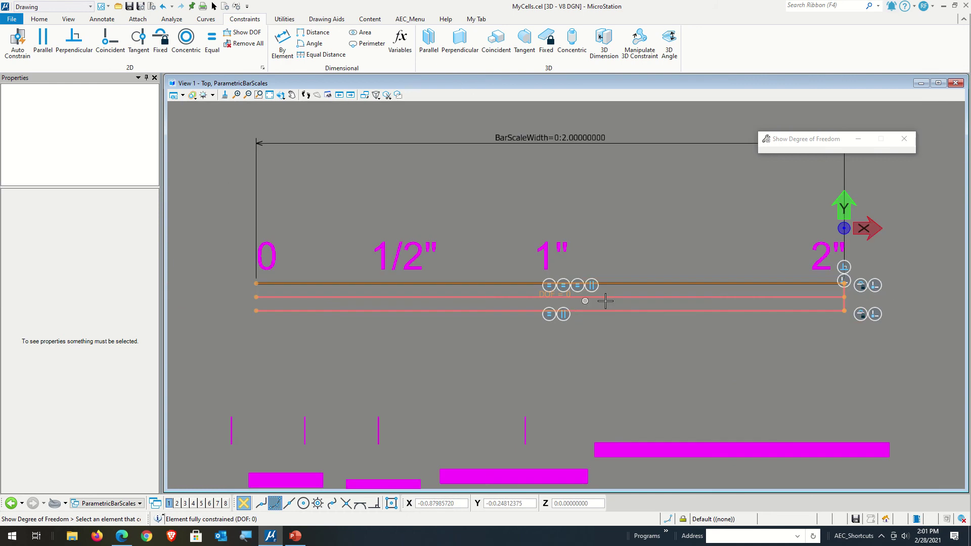
left_click(638, 352)
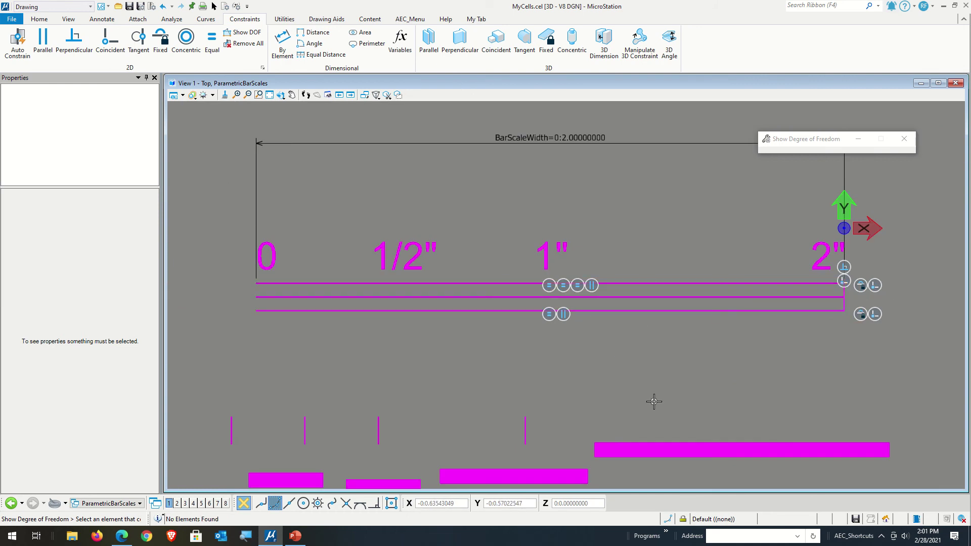
scroll(642, 390, "down", 1)
scroll(495, 404, "up", 1)
scroll(518, 397, "down", 1)
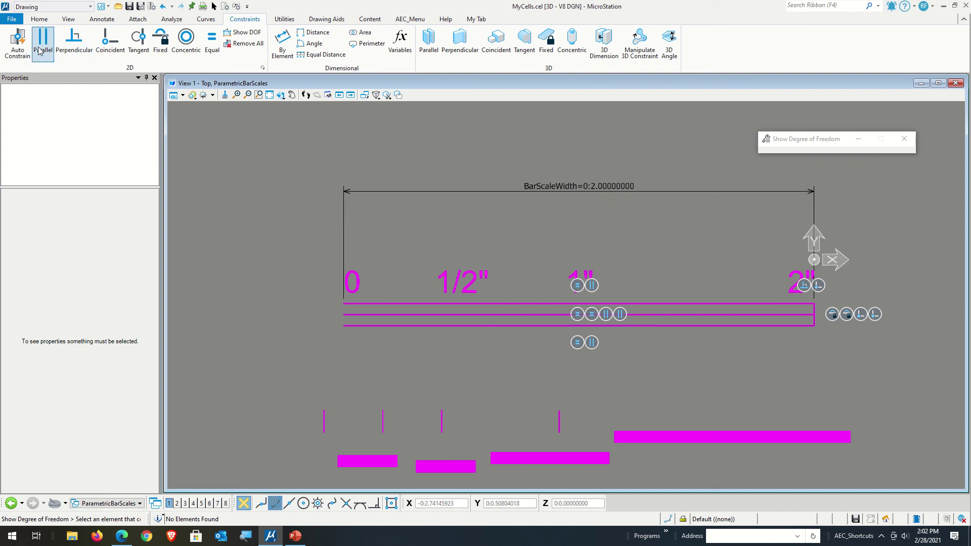
Make the upper end of the first loose vertical line coincident with the left end of the top horizontal line.
left_click(110, 43)
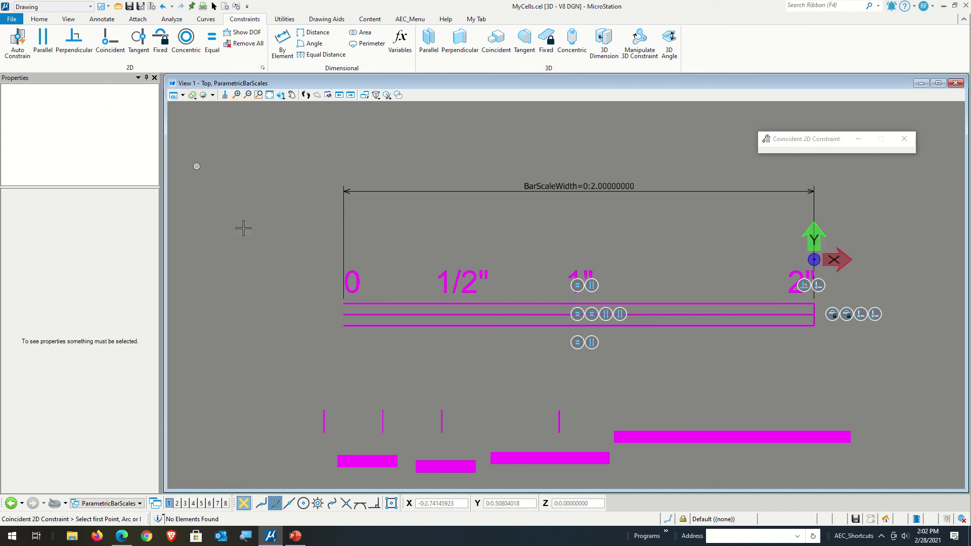
left_click(342, 304)
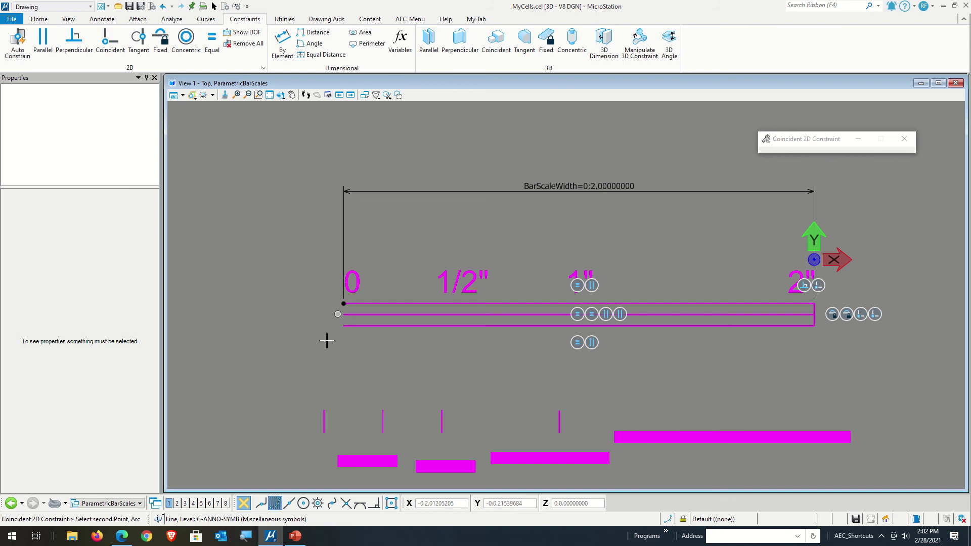
left_click(323, 414)
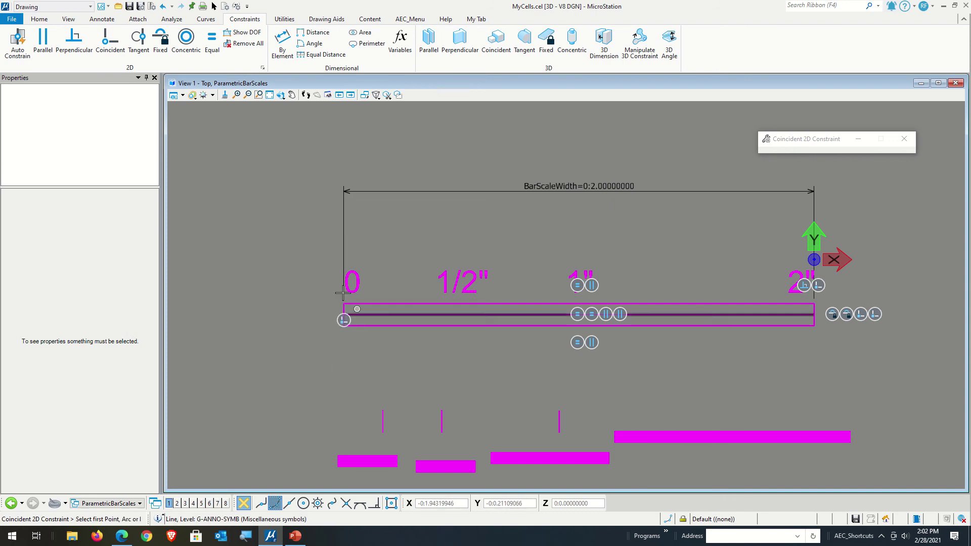
scroll(343, 333, "up", 5)
scroll(230, 332, "down", 6)
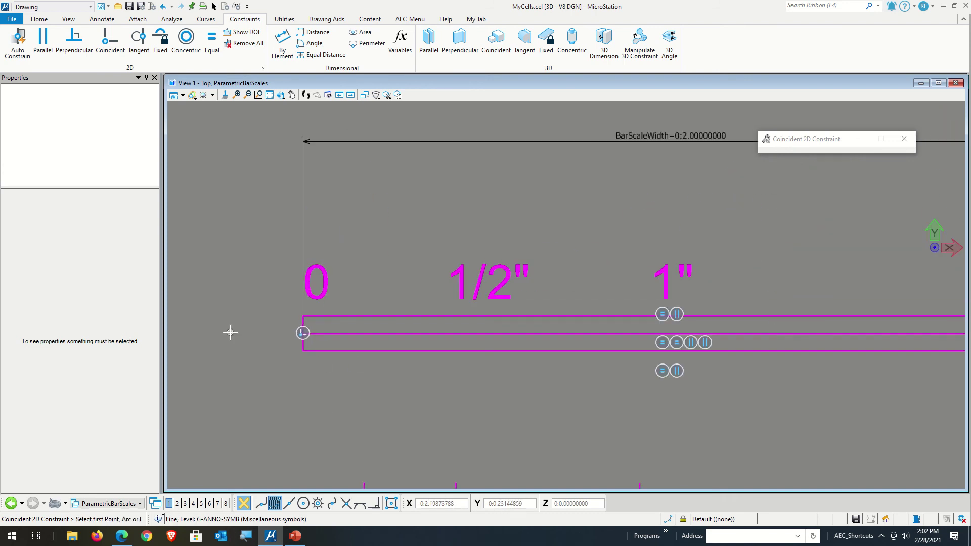
scroll(249, 330, "up", 1)
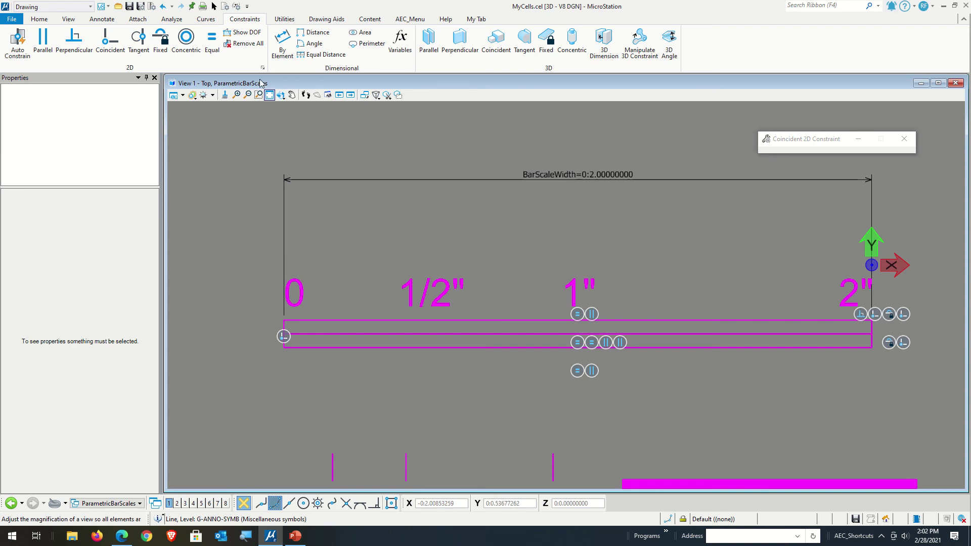
Constrain the vertical line at the 0 end parallel to and equal in length with the fixed vertical line at the 2" end.
left_click(43, 41)
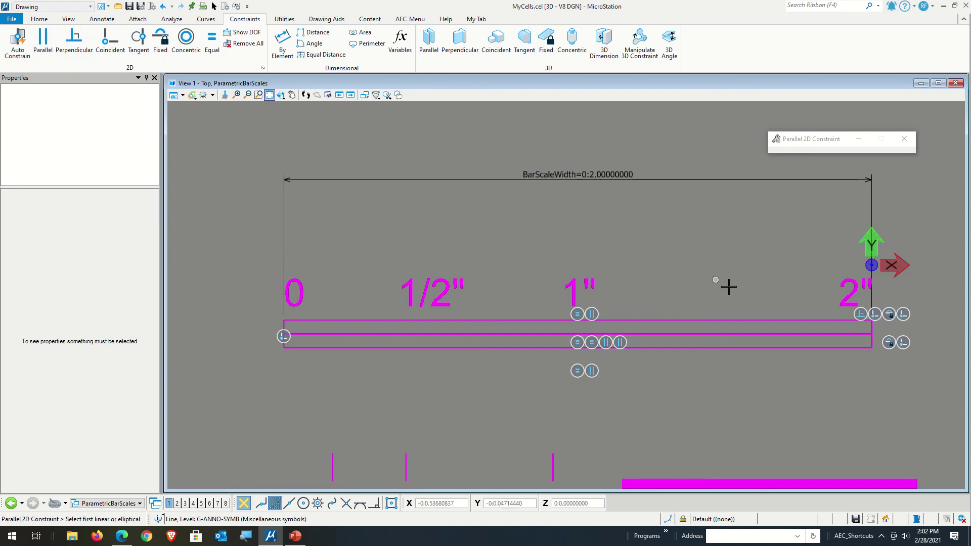
left_click(874, 343)
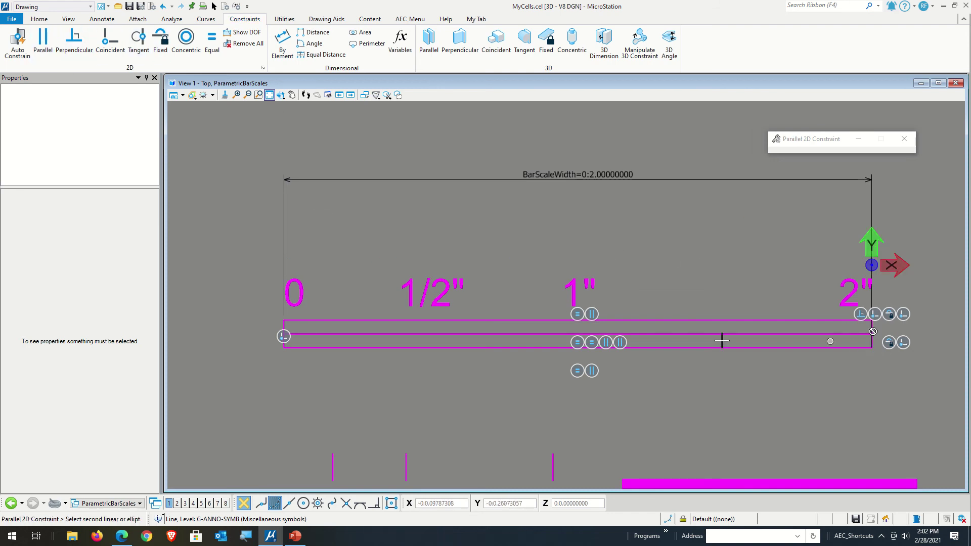
left_click(283, 330)
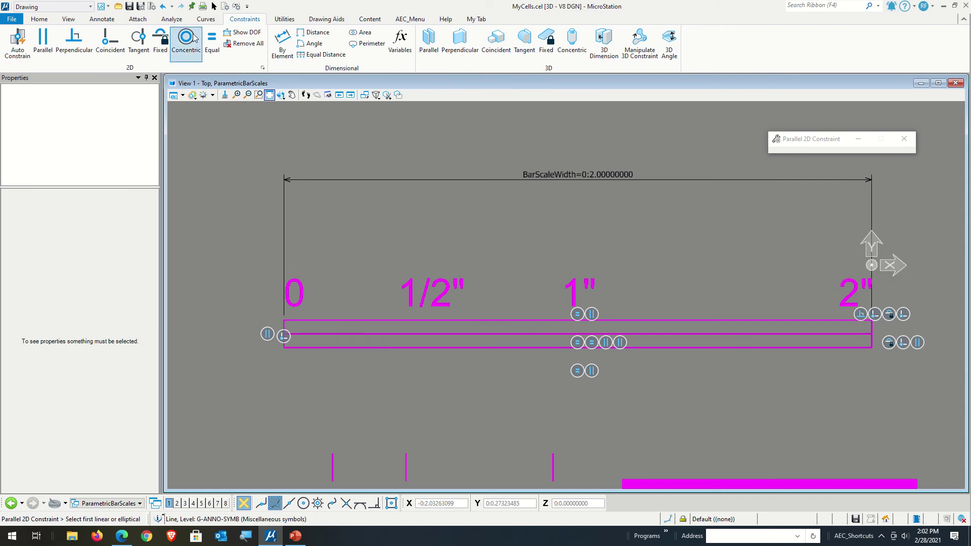
left_click(211, 40)
left_click(874, 343)
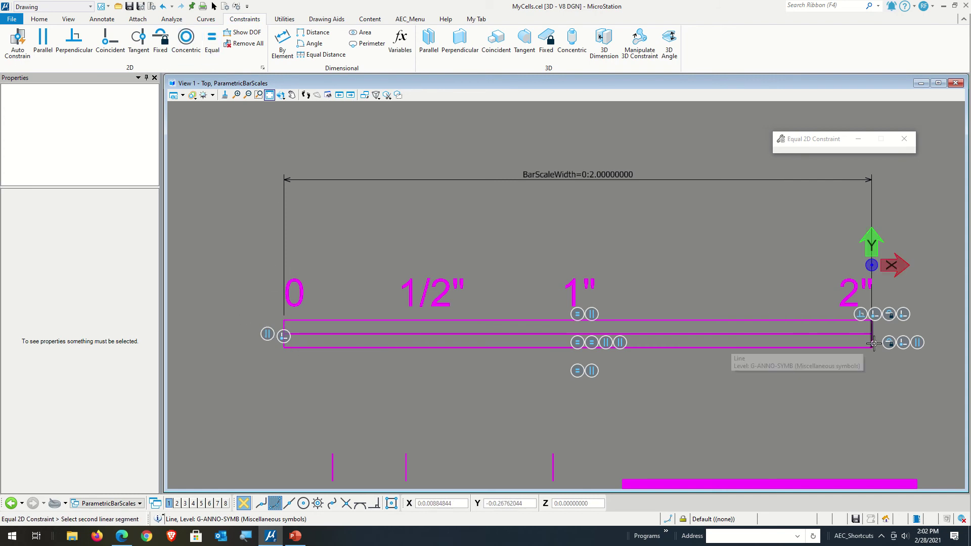
left_click(281, 324)
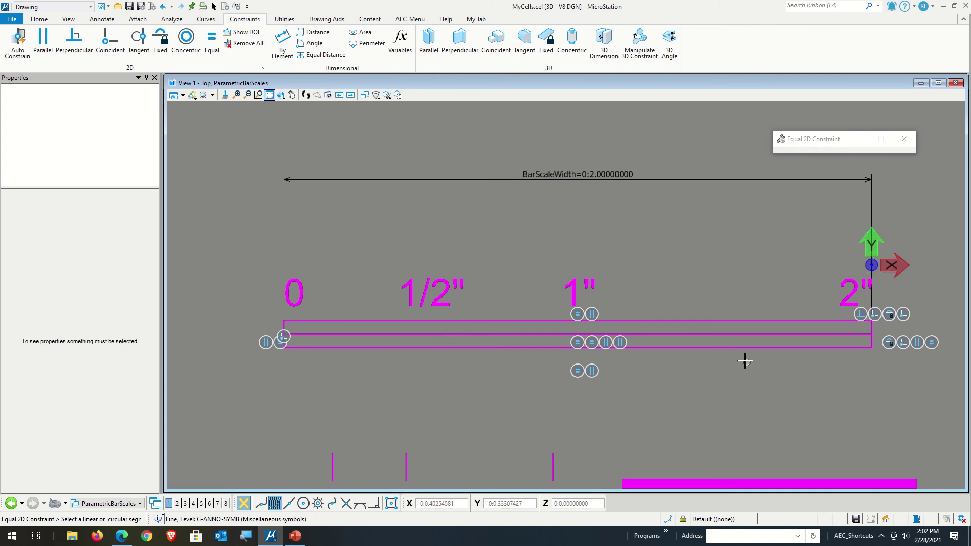
Check the degrees of freedom of the bar outline including its vertical line at the 0 end, and clear the display.
left_click(241, 32)
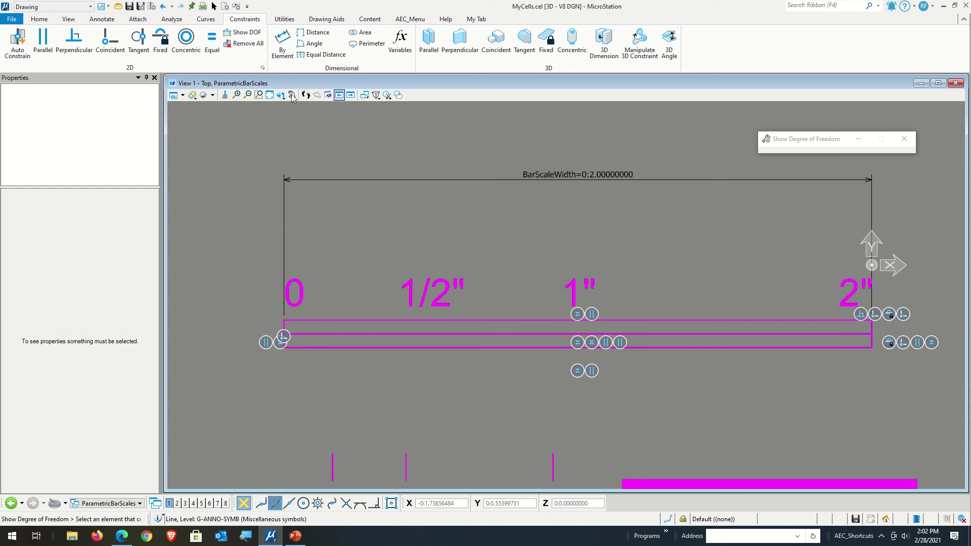
left_click(396, 329)
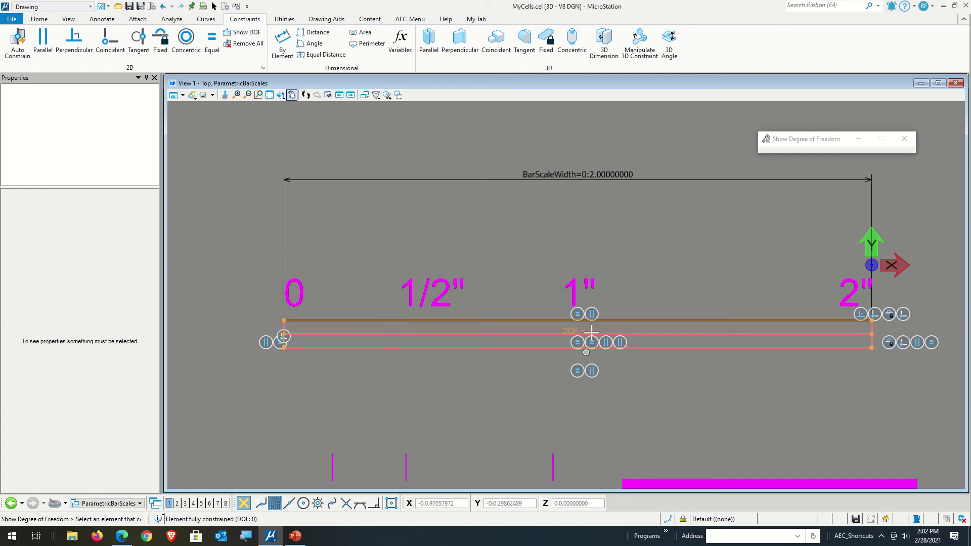
left_click(371, 380)
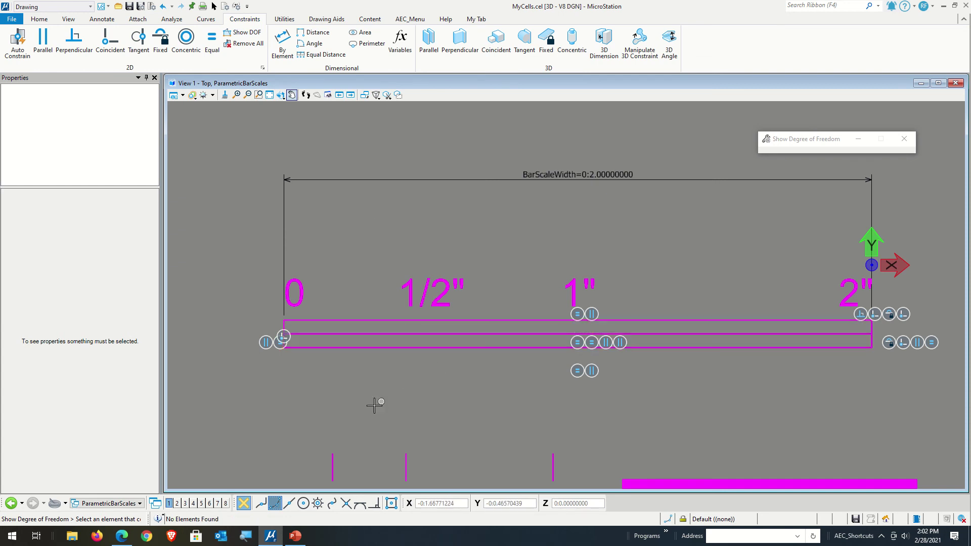
scroll(377, 407, "down", 1)
scroll(365, 423, "up", 1)
scroll(405, 351, "down", 1)
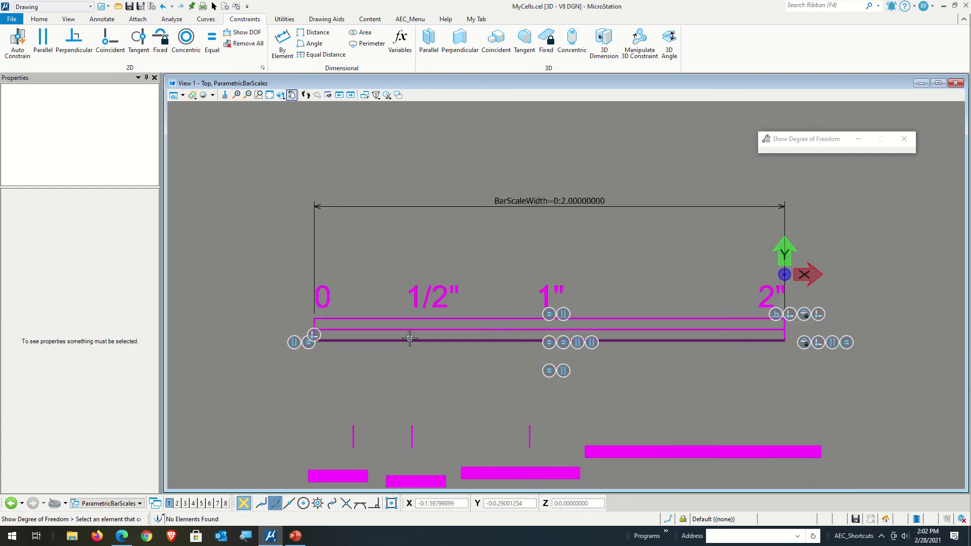
scroll(412, 418, "up", 1)
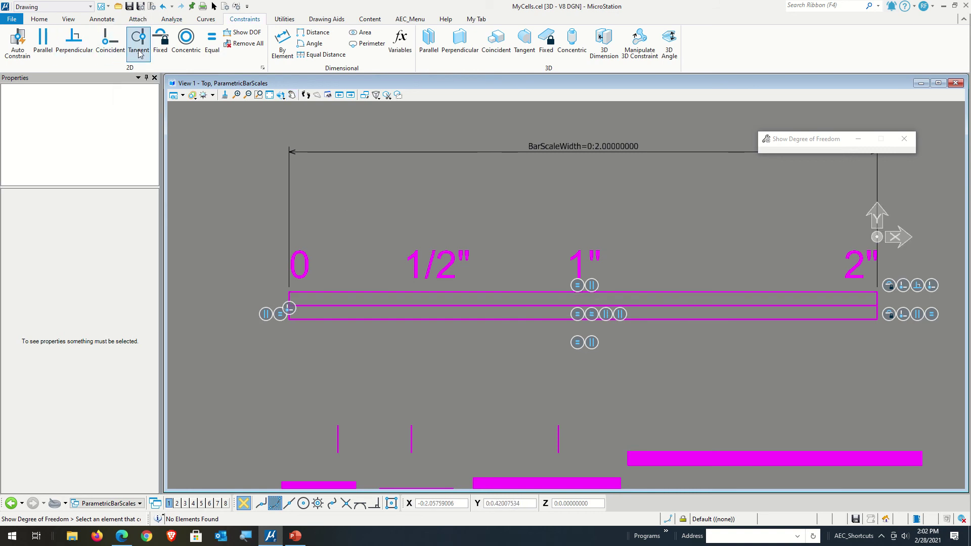
Make the loose vertical line near the 1" label coincident with the top horizontal line and equal in length to the vertical end line.
left_click(108, 49)
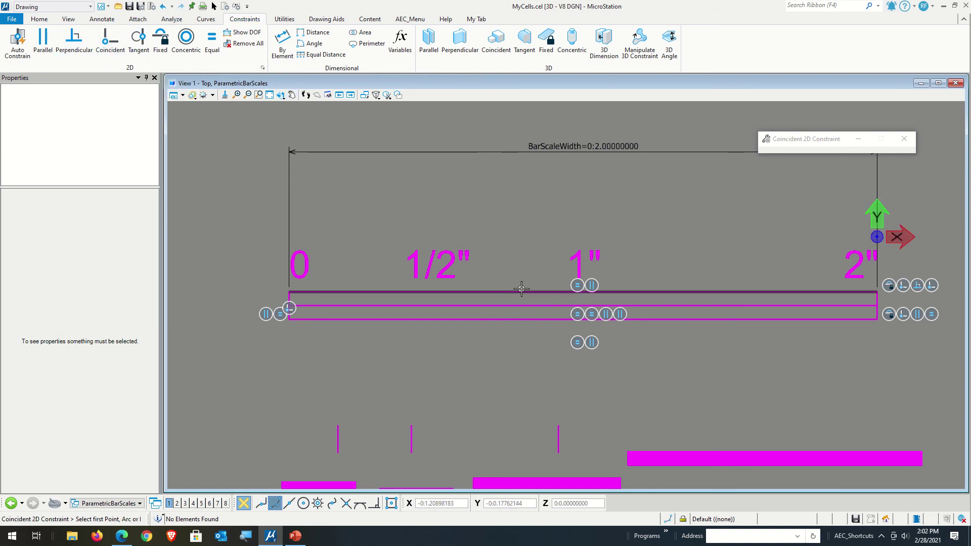
left_click(559, 429)
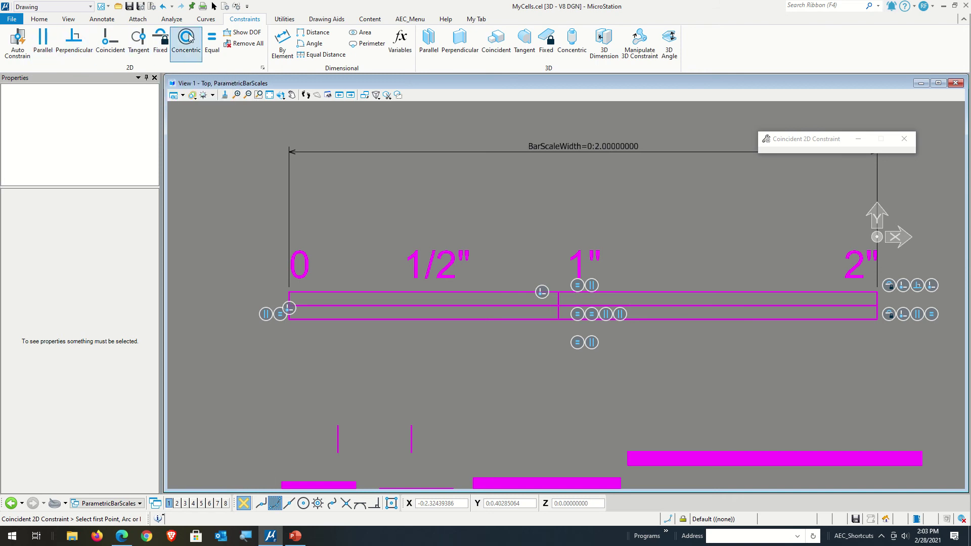
left_click(212, 40)
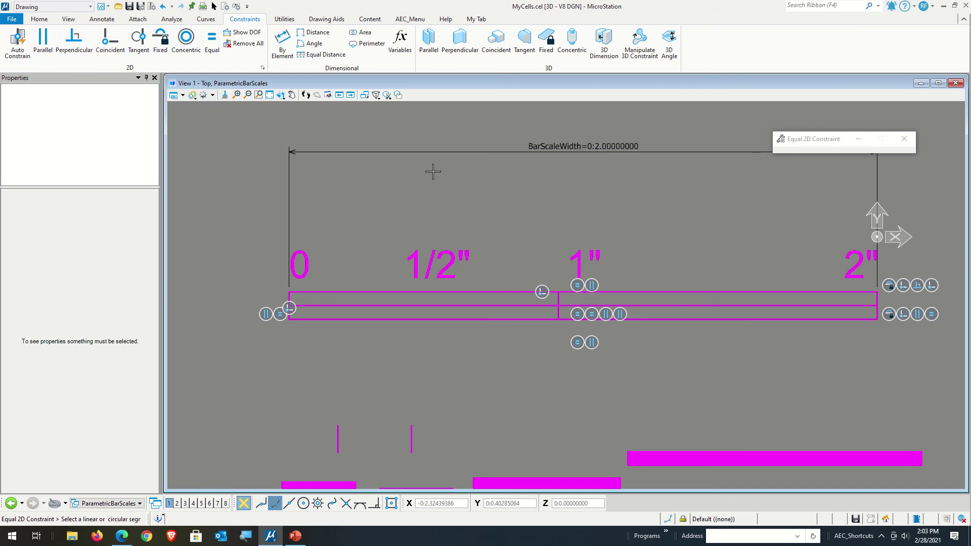
left_click(878, 300)
left_click(878, 301)
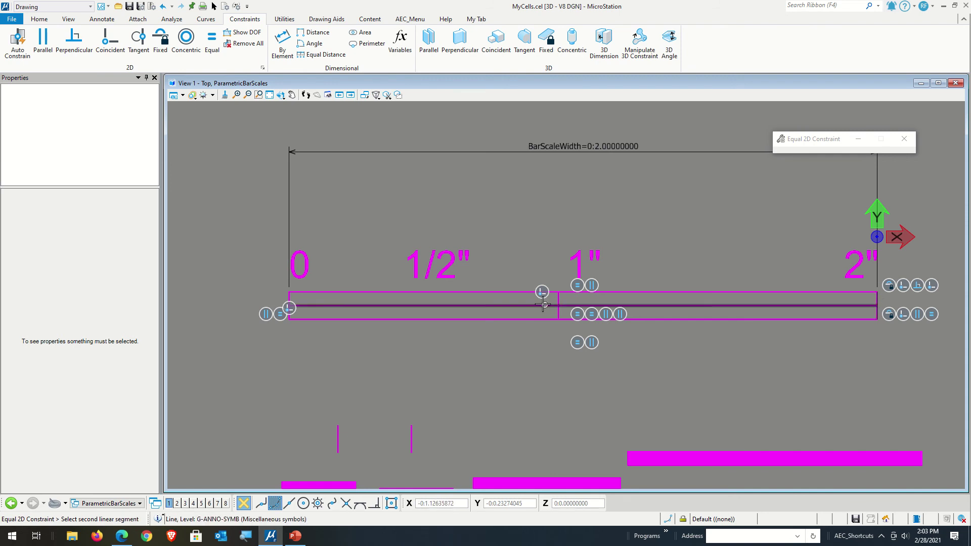
left_click(556, 299)
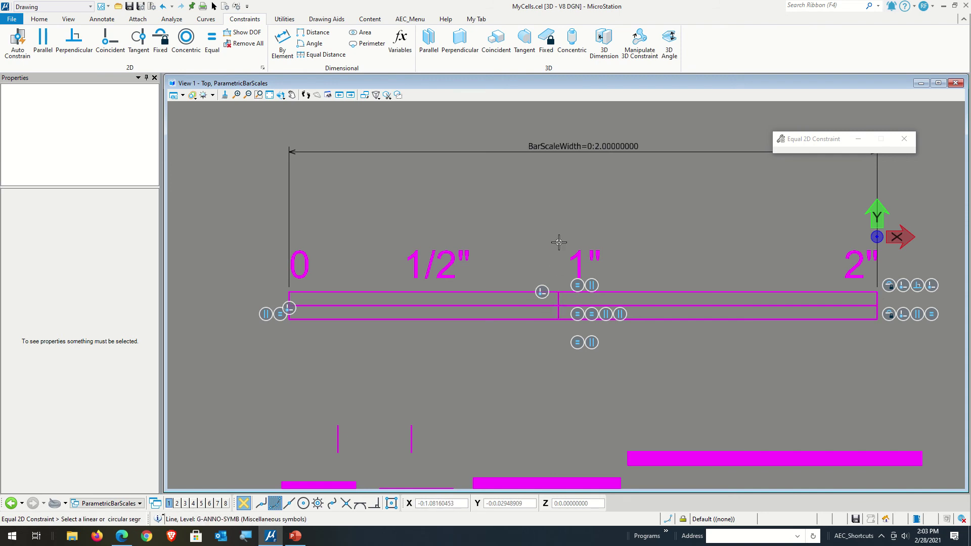
Show the remaining degrees of freedom of the vertical divider near the 1" label, and clear the display.
left_click(241, 32)
left_click(459, 291)
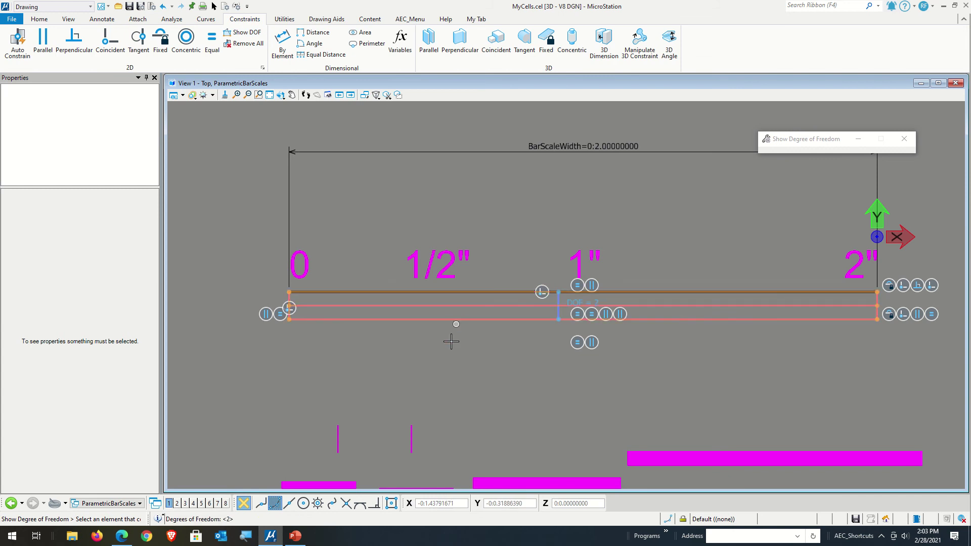
left_click(550, 337)
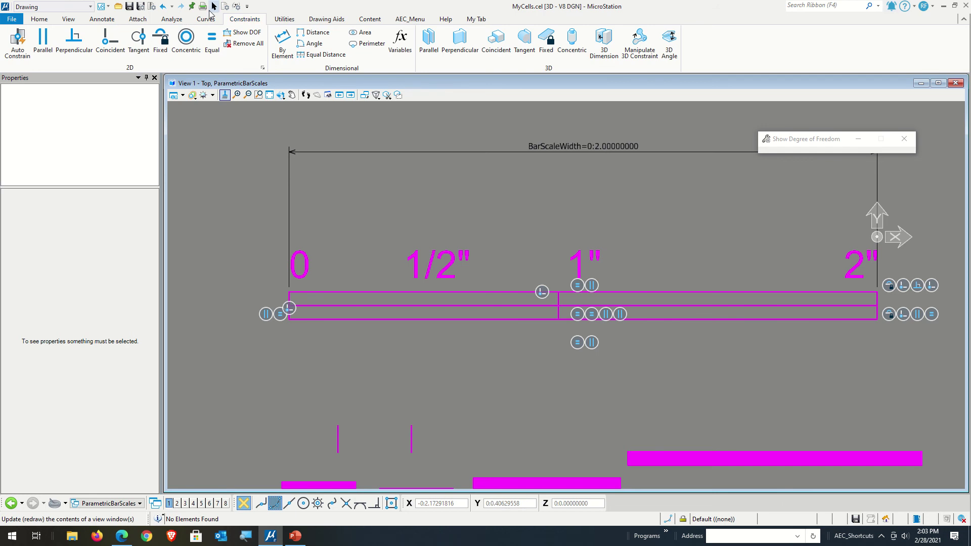
Test the divider's freedom by sliding it along the bar, trying to stretch its lower end, and tilting it.
left_click(244, 44)
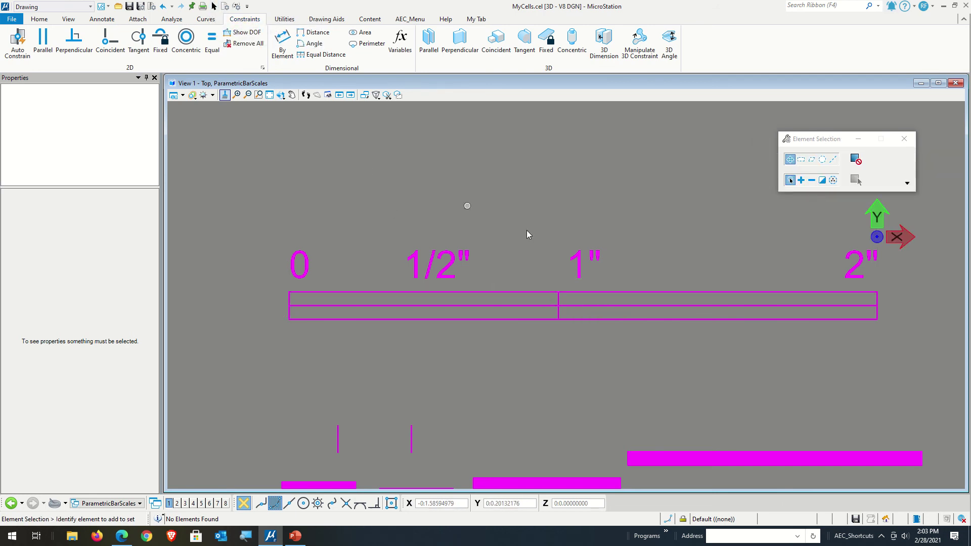
left_click(559, 303)
left_click_drag(570, 302, 399, 299)
left_click_drag(657, 302, 534, 304)
left_click(529, 378)
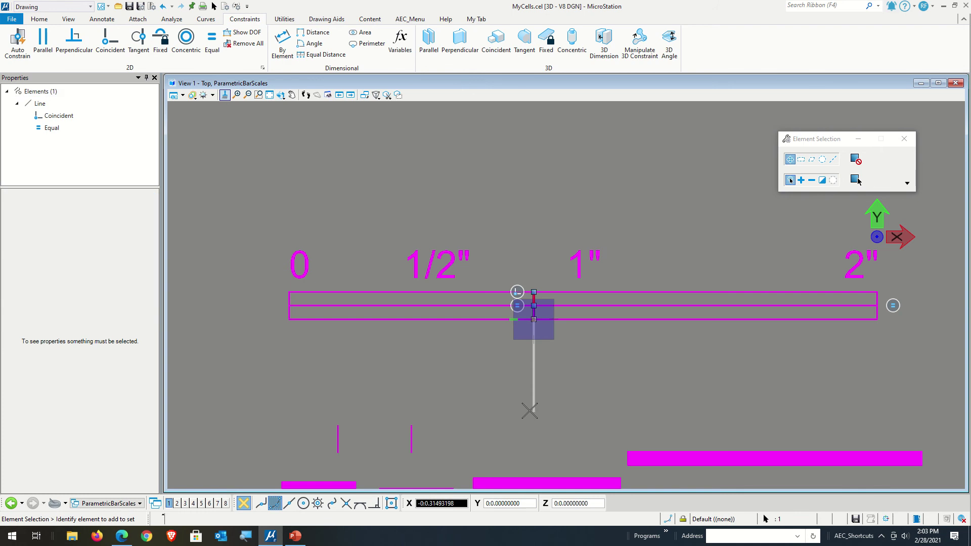
left_click_drag(533, 320, 534, 410)
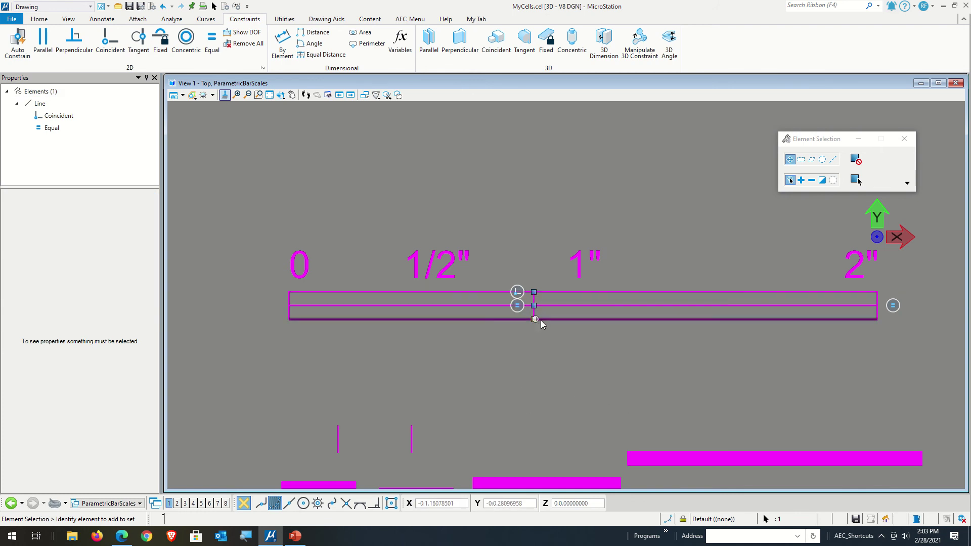
left_click_drag(534, 320, 582, 352)
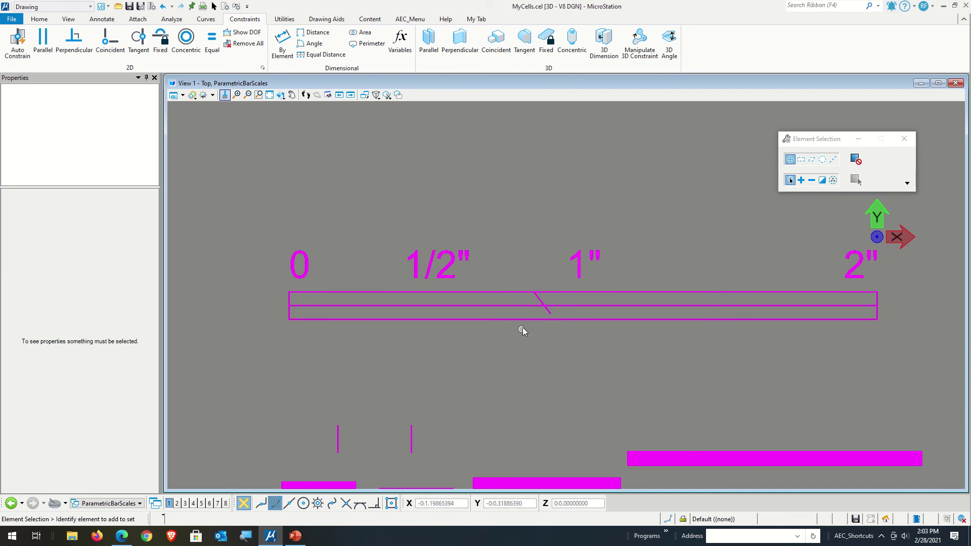
Make the tilted divider near the 1" label parallel to the fixed vertical end line at 2".
left_click(43, 45)
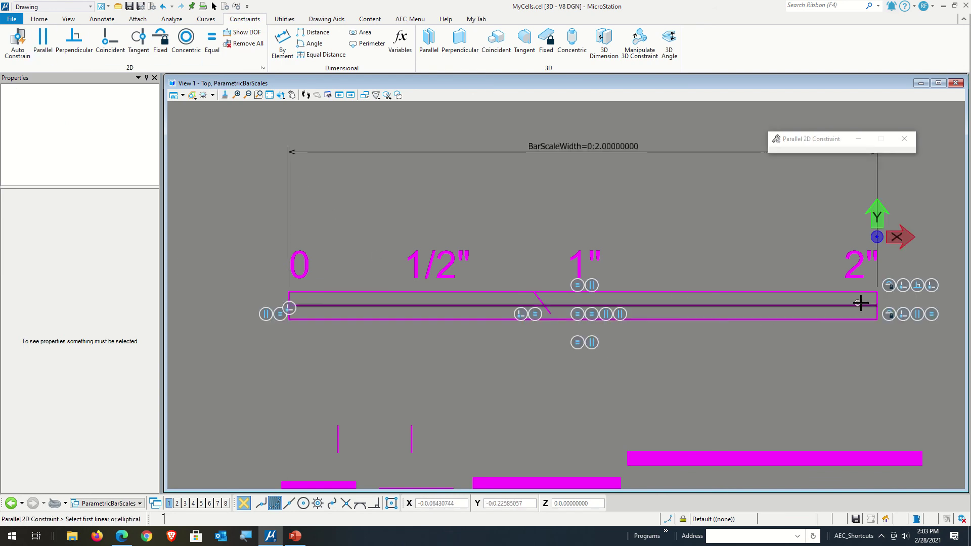
left_click(777, 300)
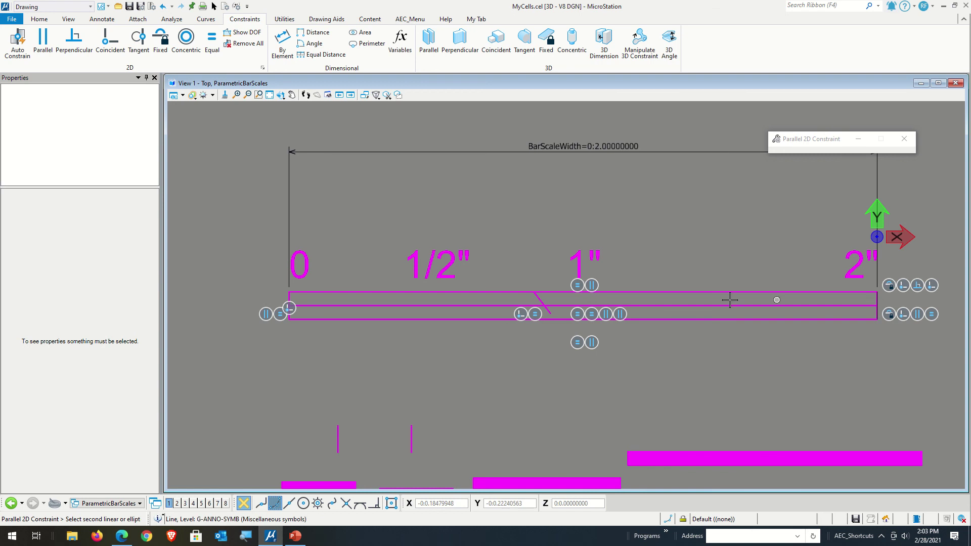
left_click(540, 299)
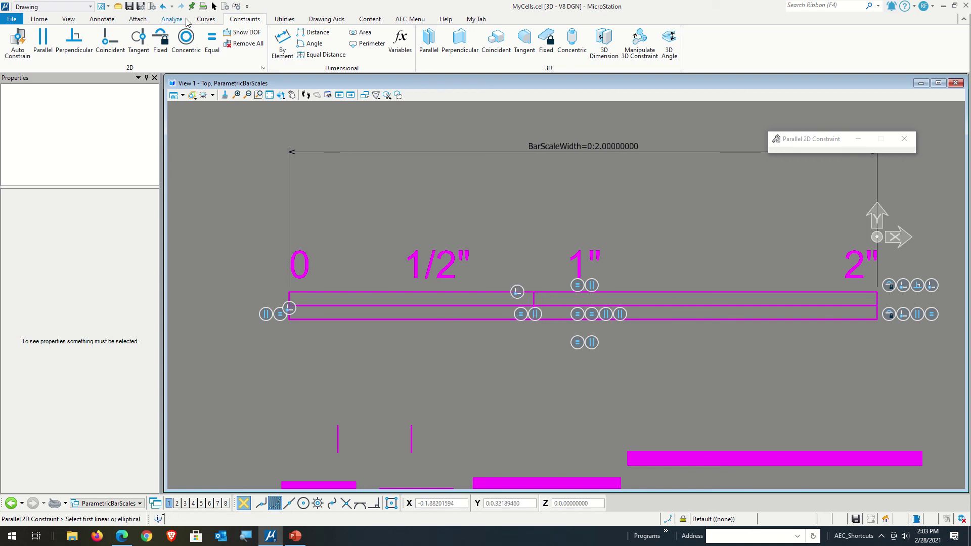
Test the straightened divider's remaining freedom by sliding it along the bar toward the 1" label.
left_click(213, 6)
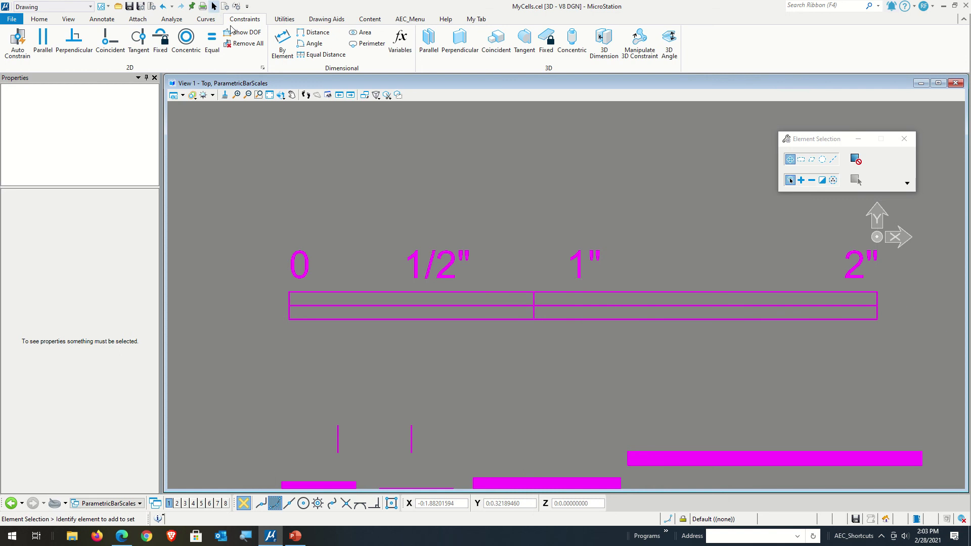
left_click(536, 303)
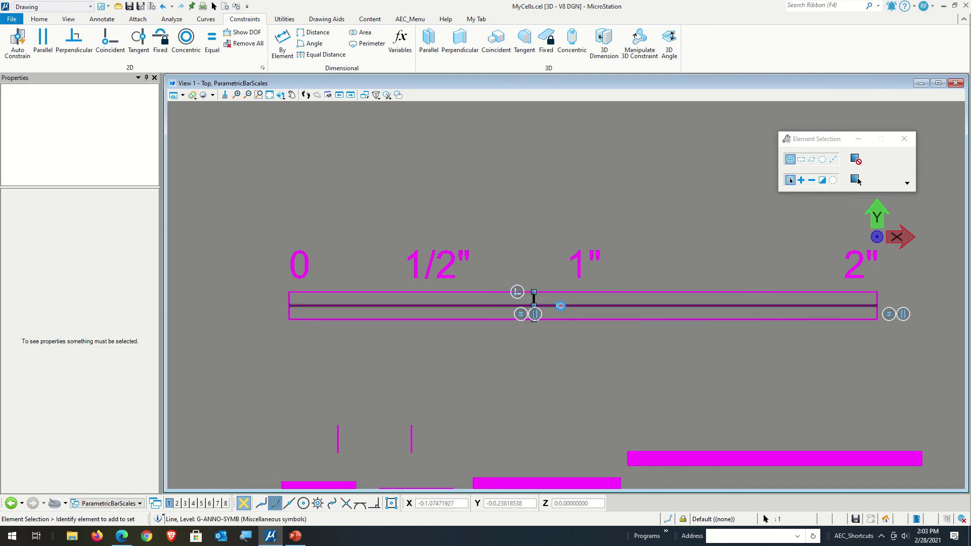
left_click(539, 307)
left_click(547, 299)
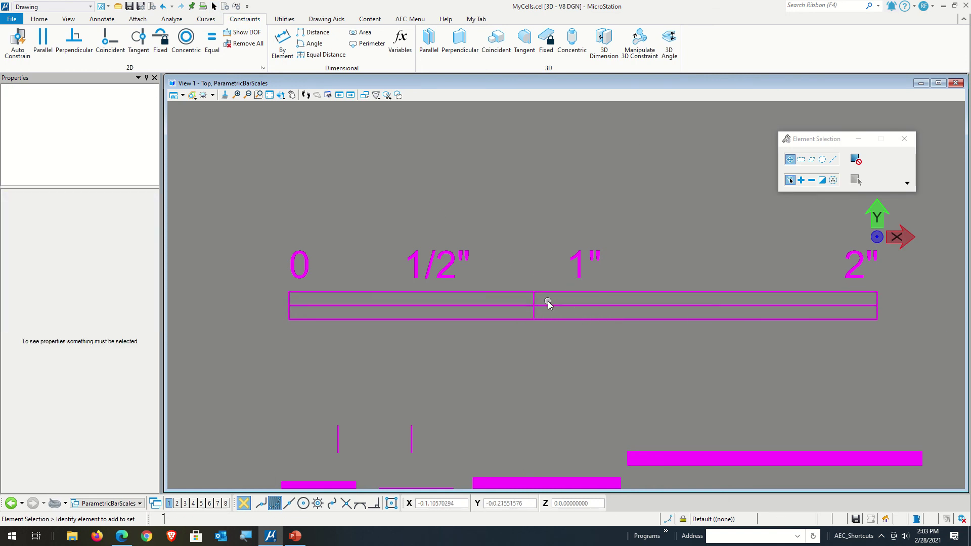
left_click(534, 300)
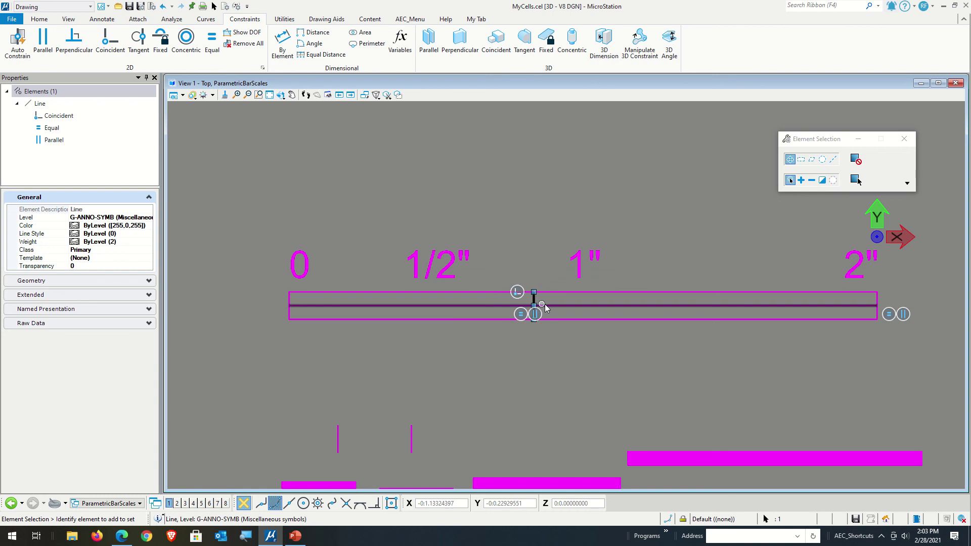
left_click(533, 306)
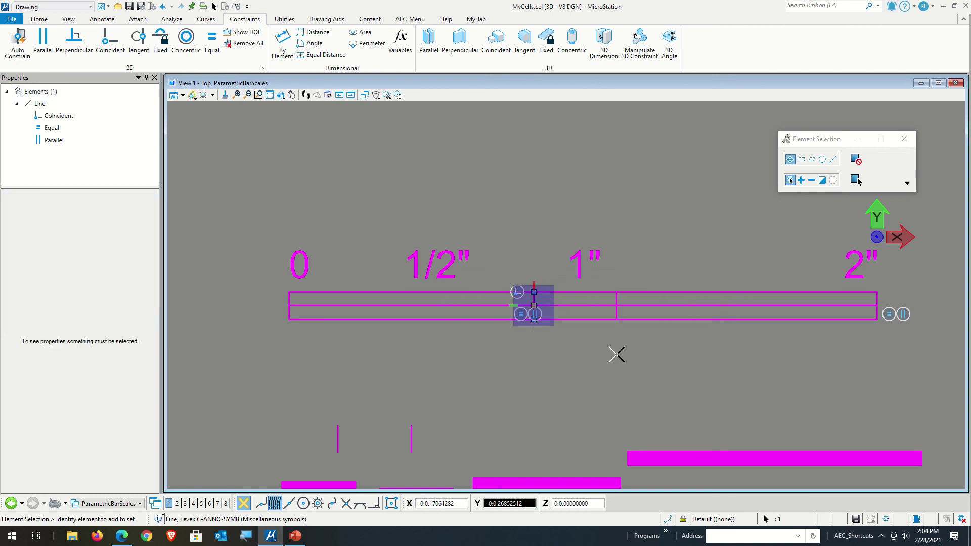
left_click(592, 353)
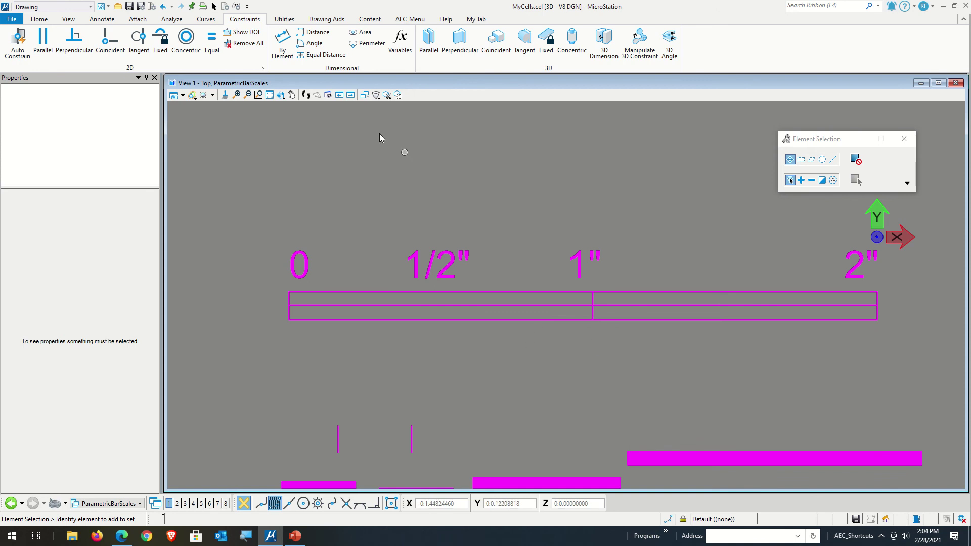
Apply an Equal Distance constraint across the 2" end line, the middle divider and the 0 end line, with its dimension just under BarScaleWidth.
left_click(315, 33)
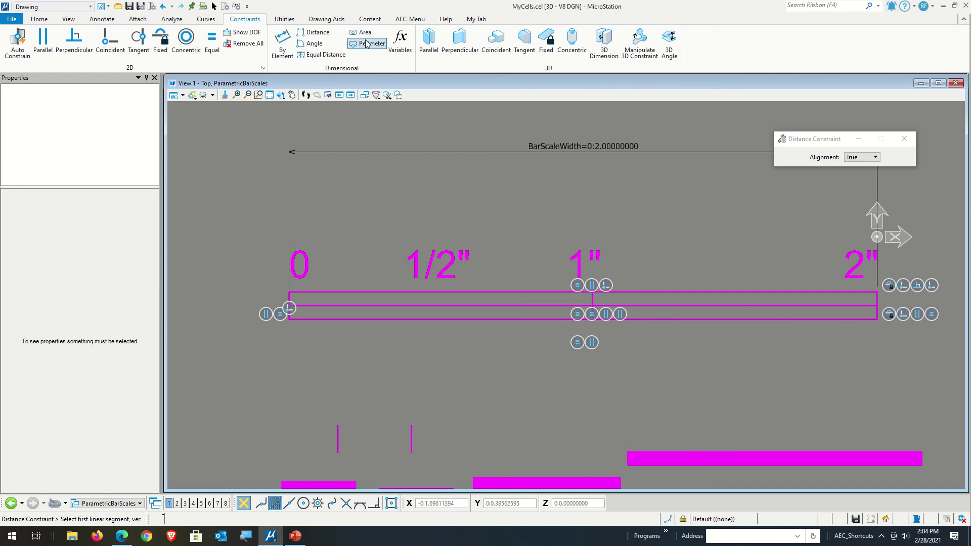
left_click(322, 54)
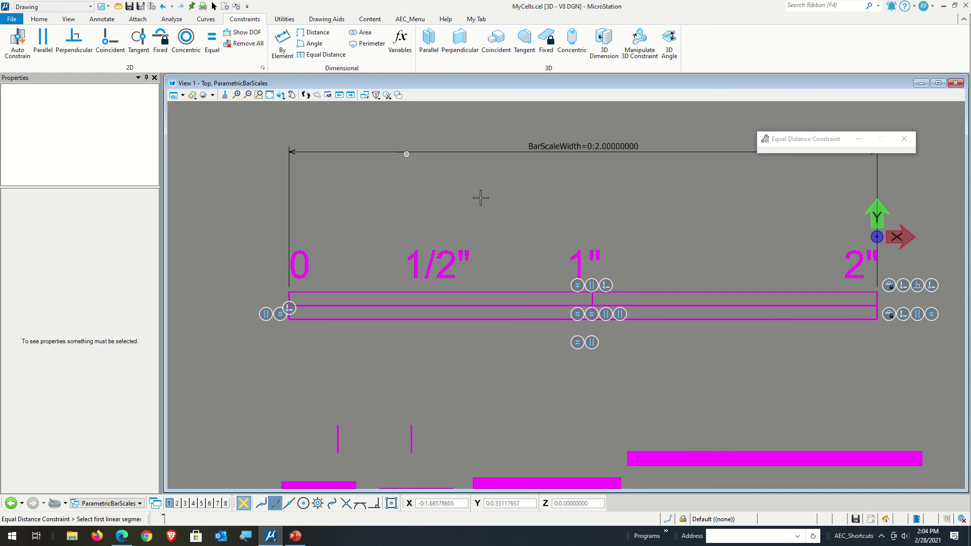
left_click(879, 300)
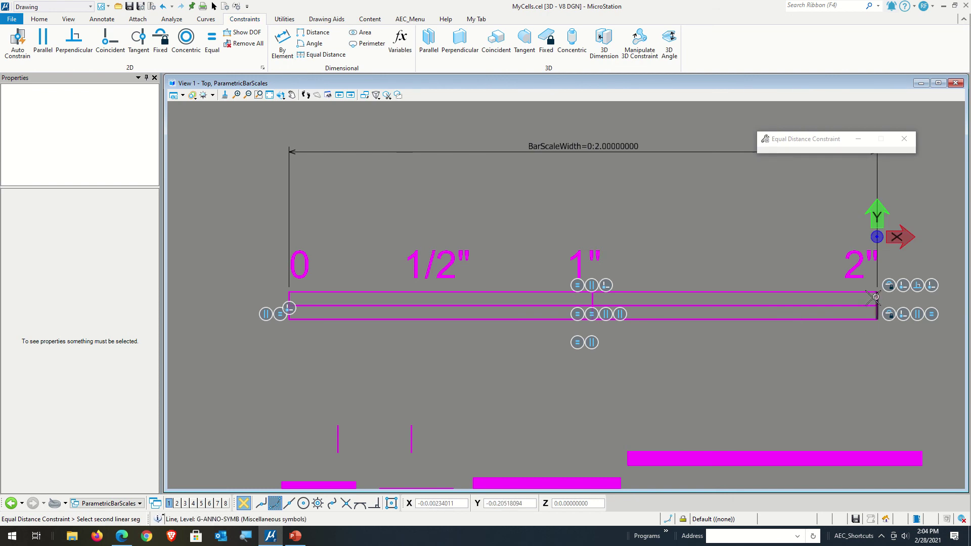
left_click(596, 299)
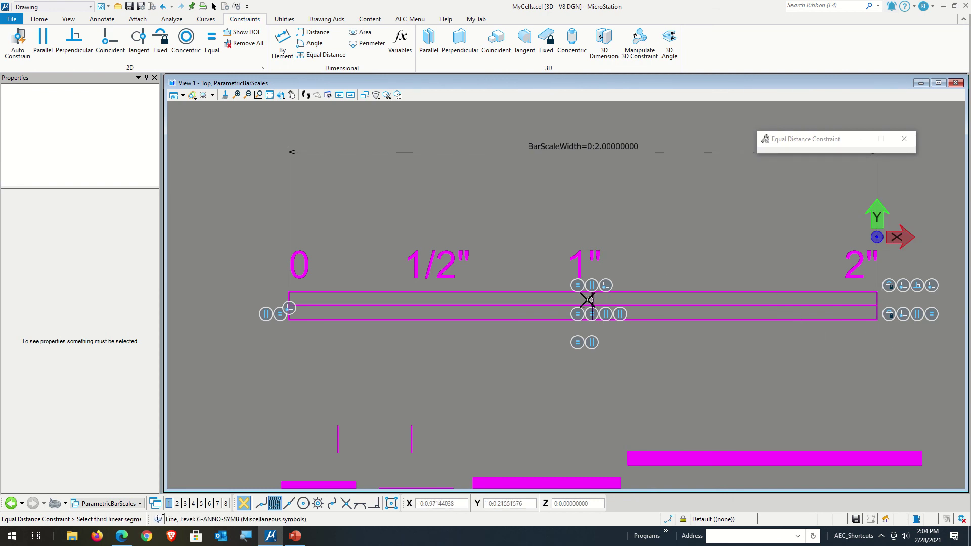
left_click(290, 297)
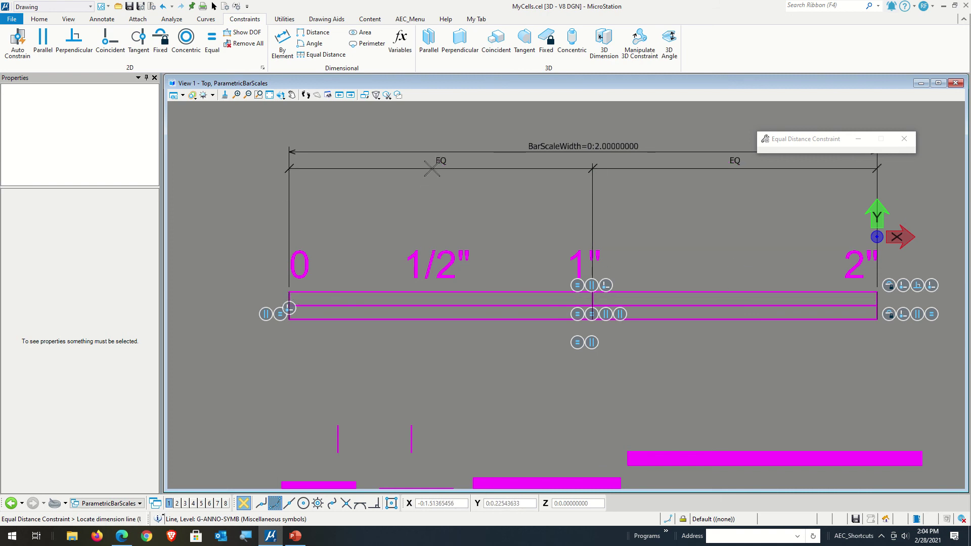
left_click(431, 166)
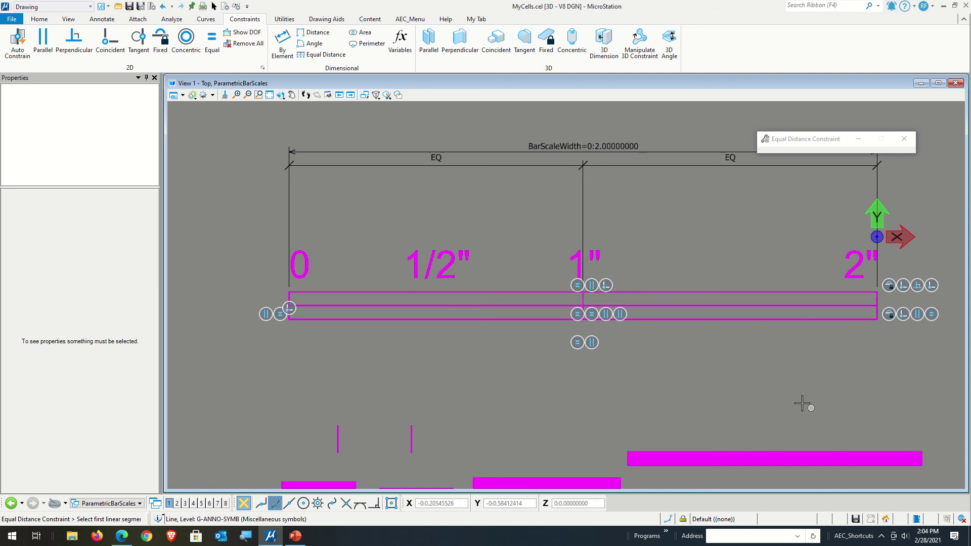
Check the degrees of freedom of the bar with its centred divider, and clear the display.
left_click(257, 36)
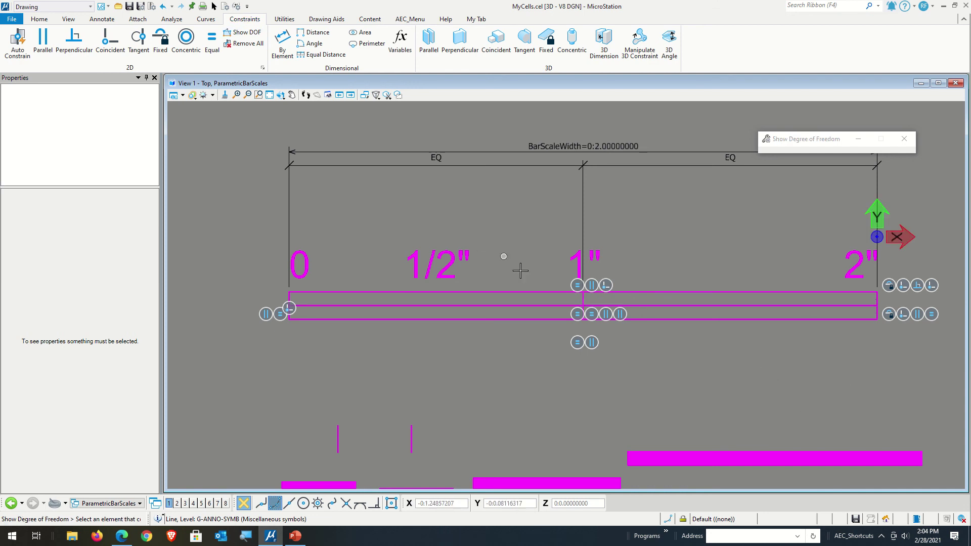
left_click(531, 292)
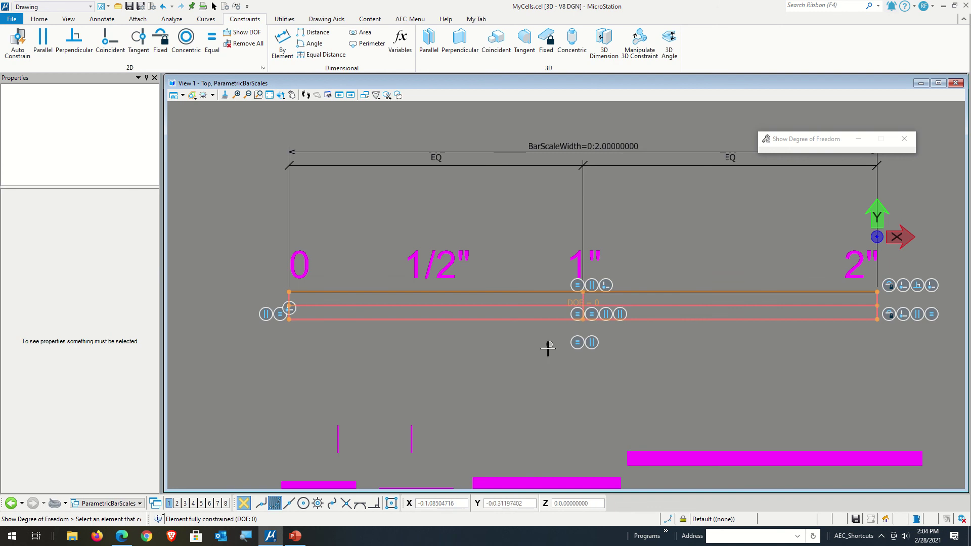
left_click(540, 390)
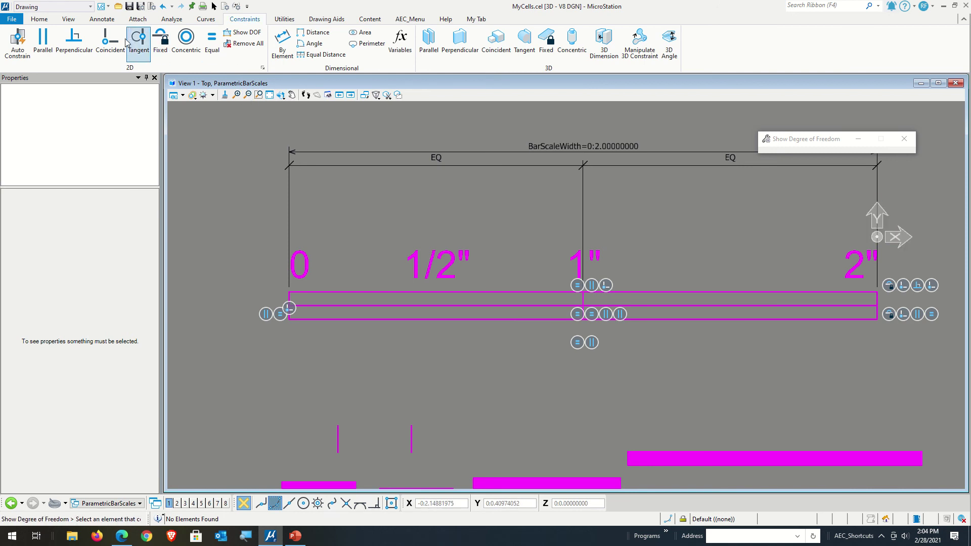
Make the loose vertical line below the 1/2" label coincident with the bar's top horizontal line.
left_click(110, 40)
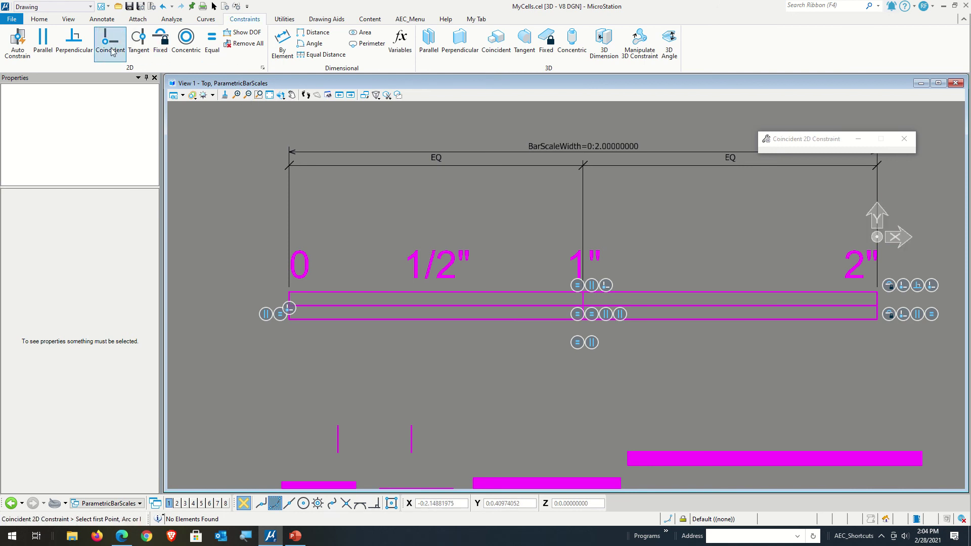
left_click(484, 291)
left_click(410, 434)
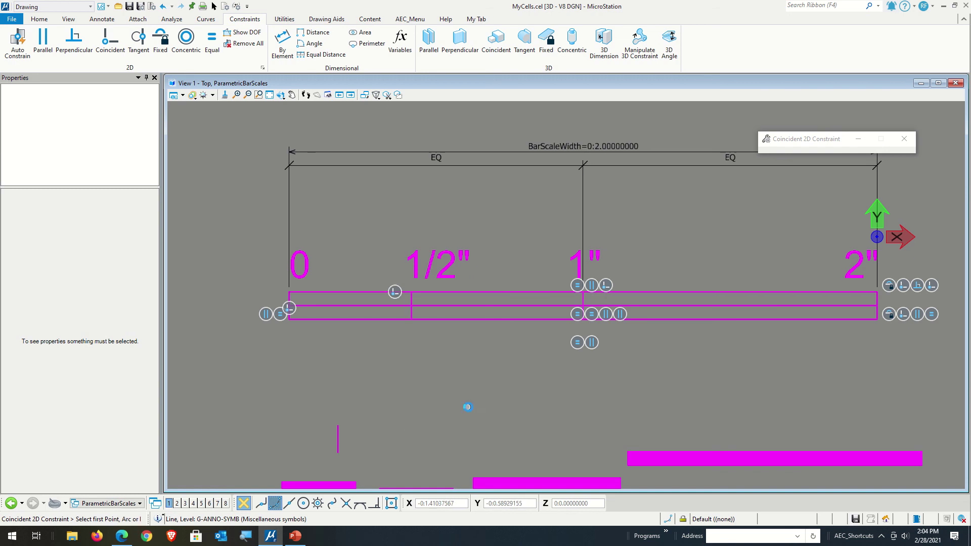
Constrain the divider near the 1/2" label parallel and equal in length to the vertical end line at 2".
left_click(44, 41)
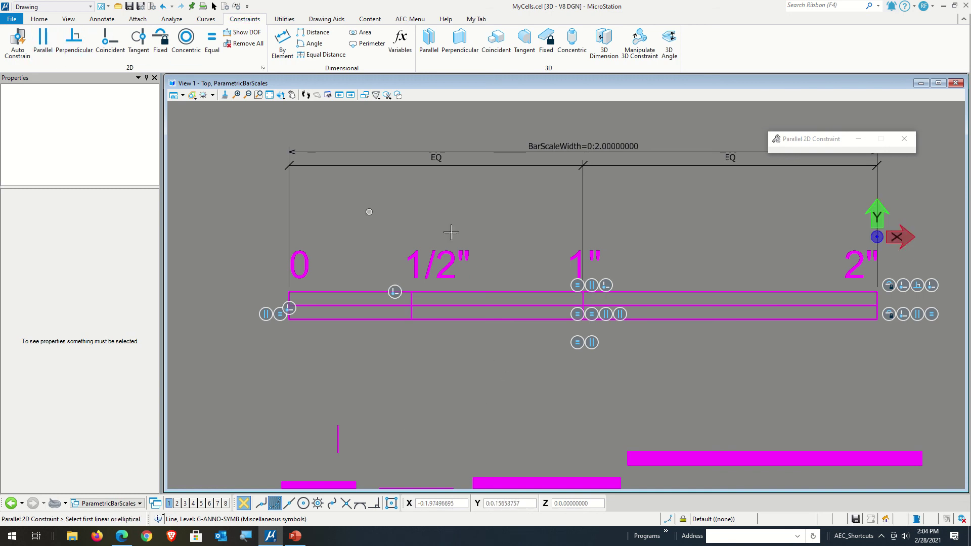
left_click(878, 301)
left_click(412, 298)
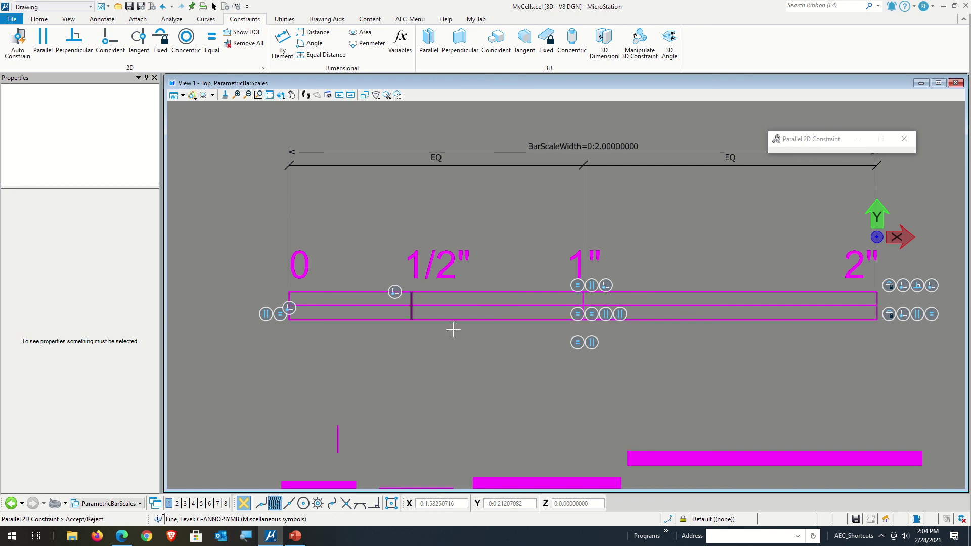
left_click(211, 42)
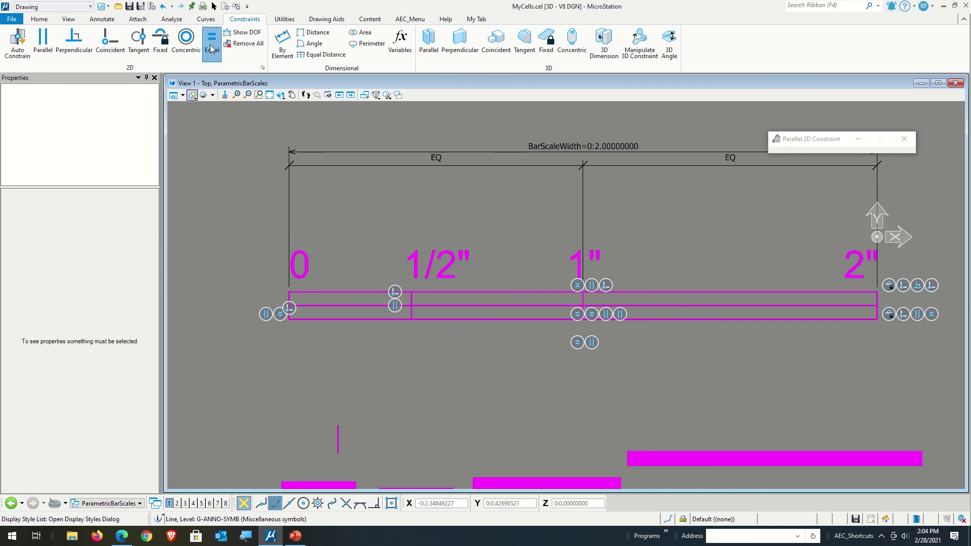
left_click(878, 300)
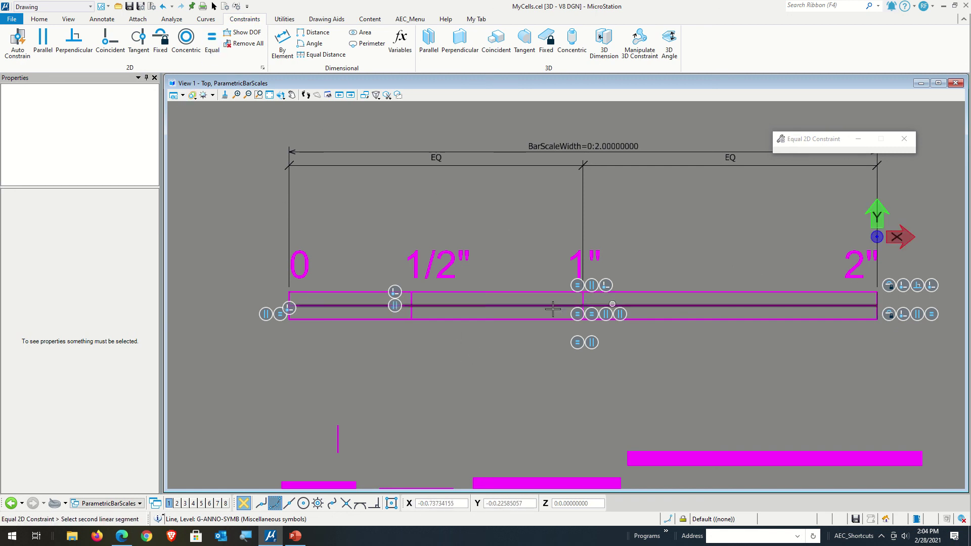
left_click(413, 295)
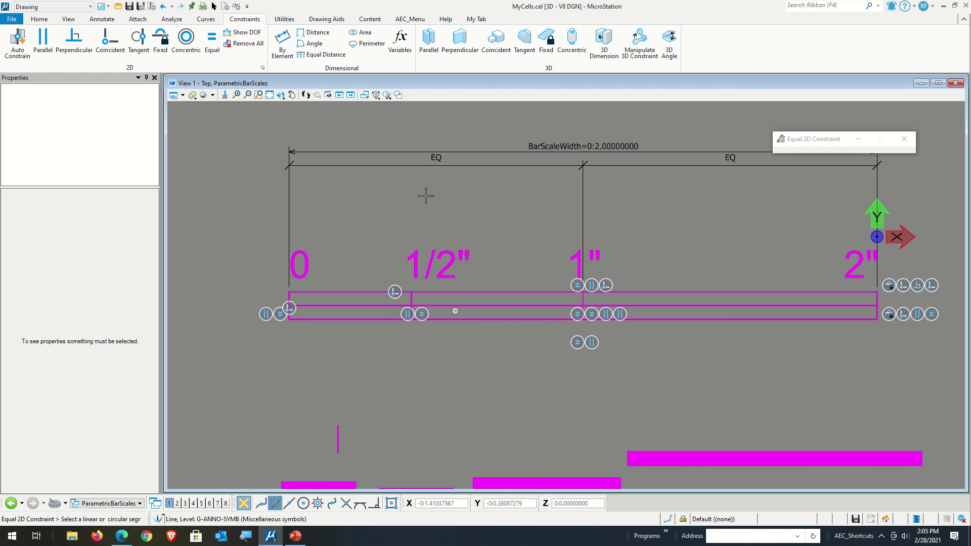
Test the 1/2" divider's freedom by sliding it a short way along the bar toward the 1" divider.
left_click(214, 6)
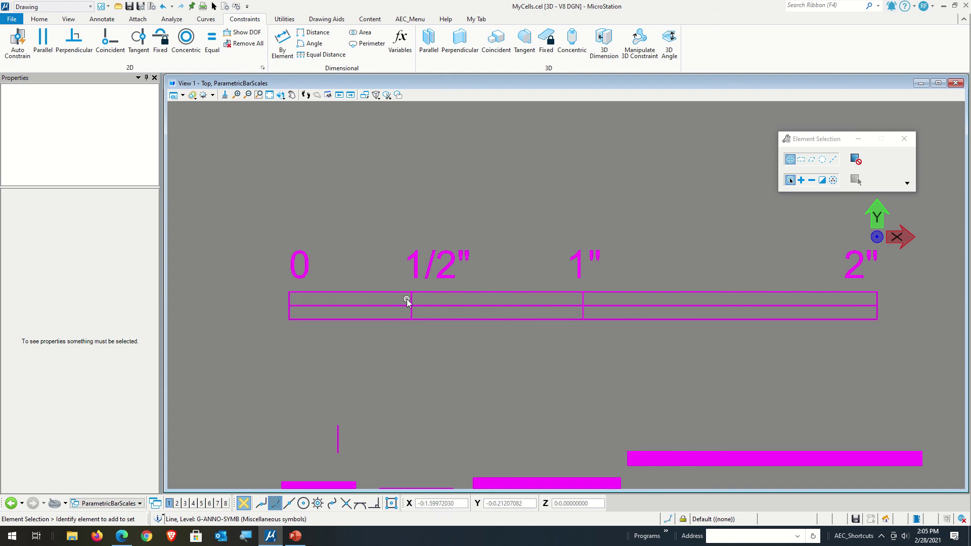
left_click_drag(411, 299, 430, 323)
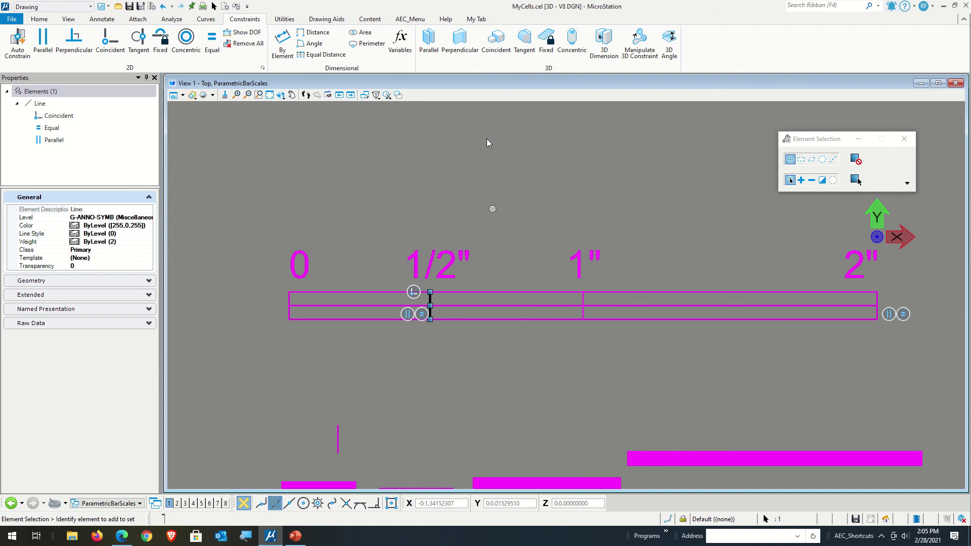
left_click(370, 150)
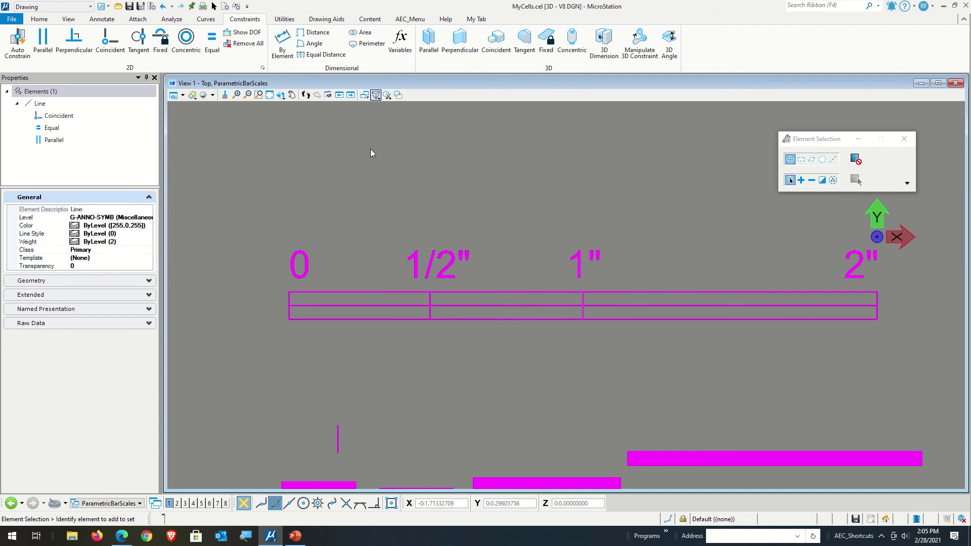
Apply an Equal Distance constraint across the 1" divider, the 1/2" divider and the 0 end line, with its dimension under the first EQ dimension.
left_click(318, 54)
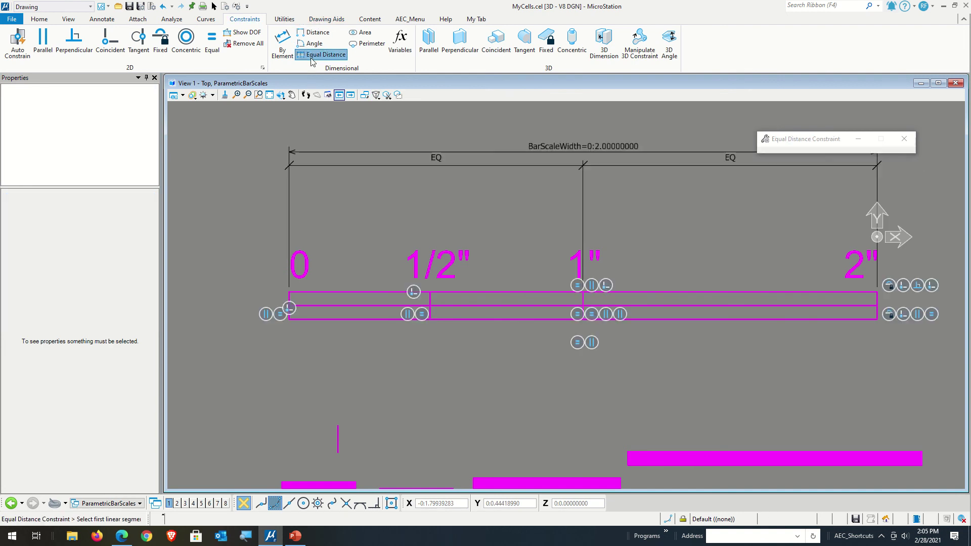
left_click(583, 304)
left_click(431, 299)
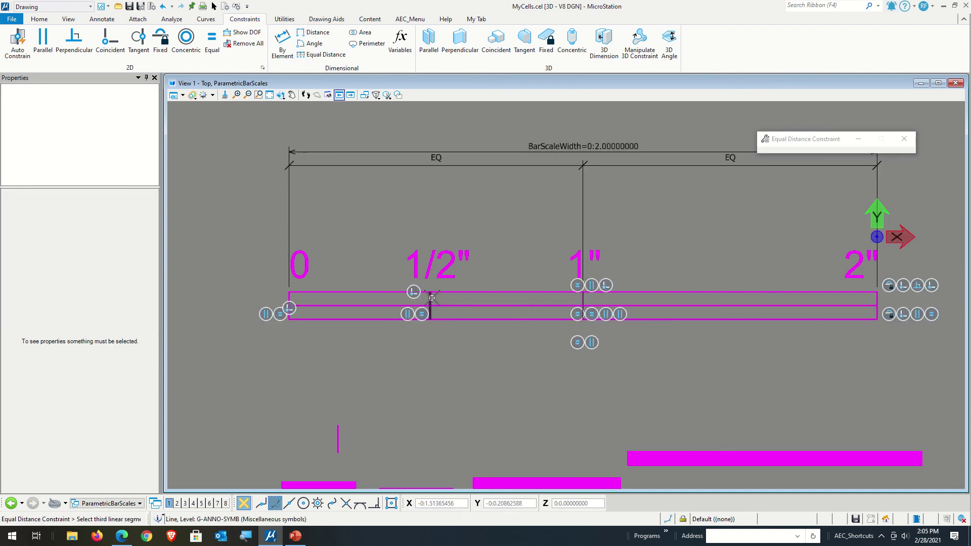
left_click(289, 299)
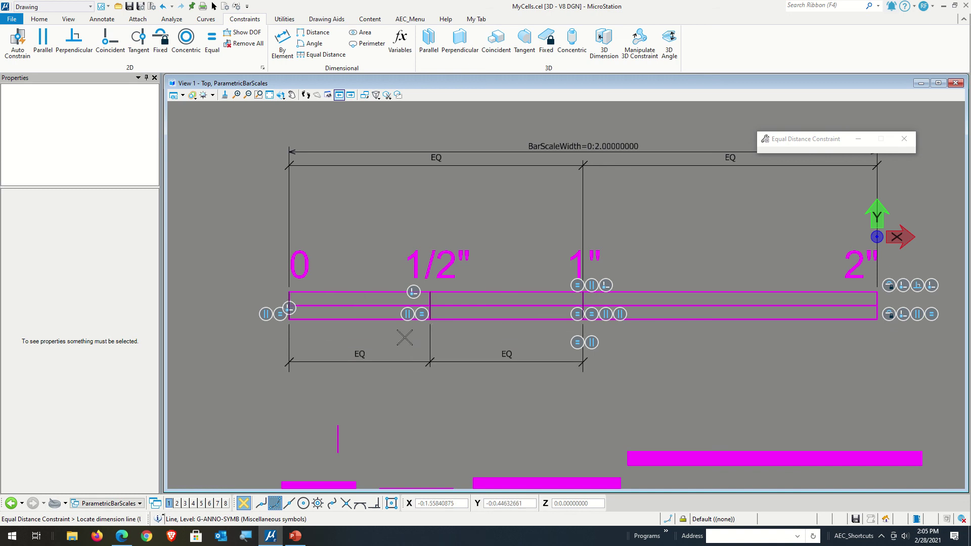
left_click(507, 174)
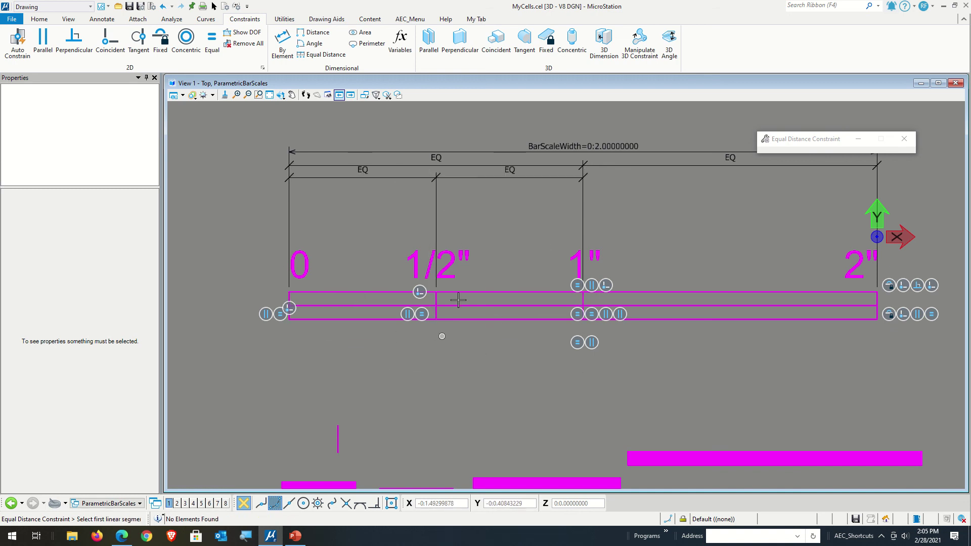
Check the degrees of freedom of the bar including its 1/2" divider, and clear the display.
left_click(242, 32)
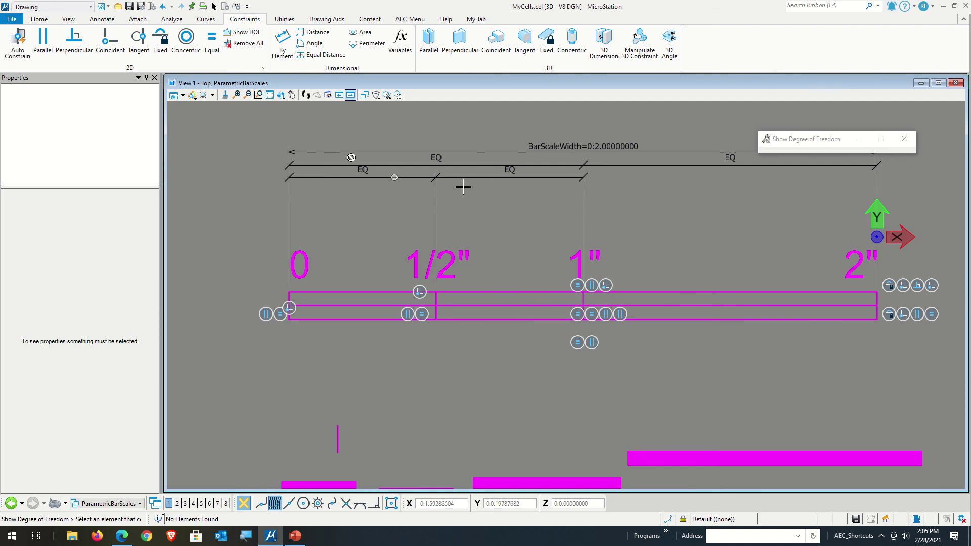
left_click(493, 293)
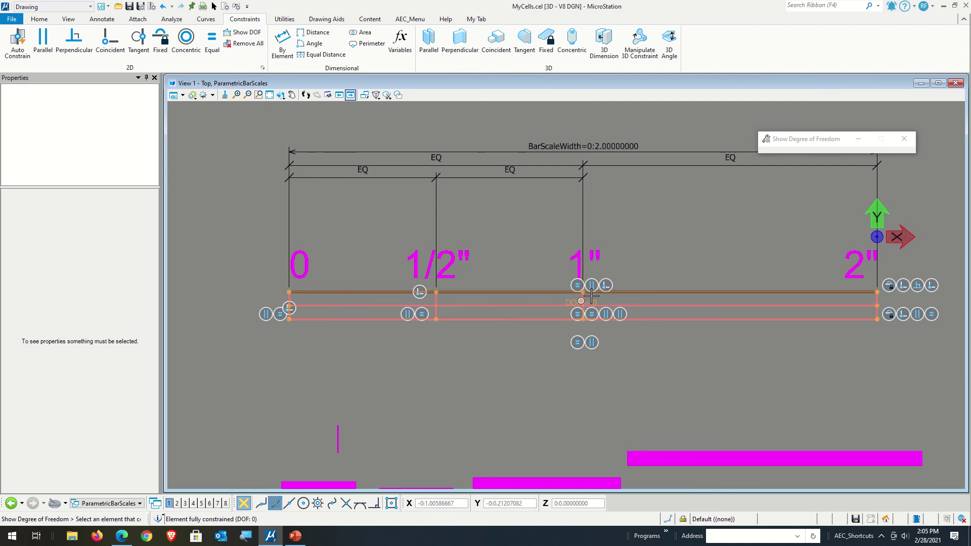
left_click(467, 379)
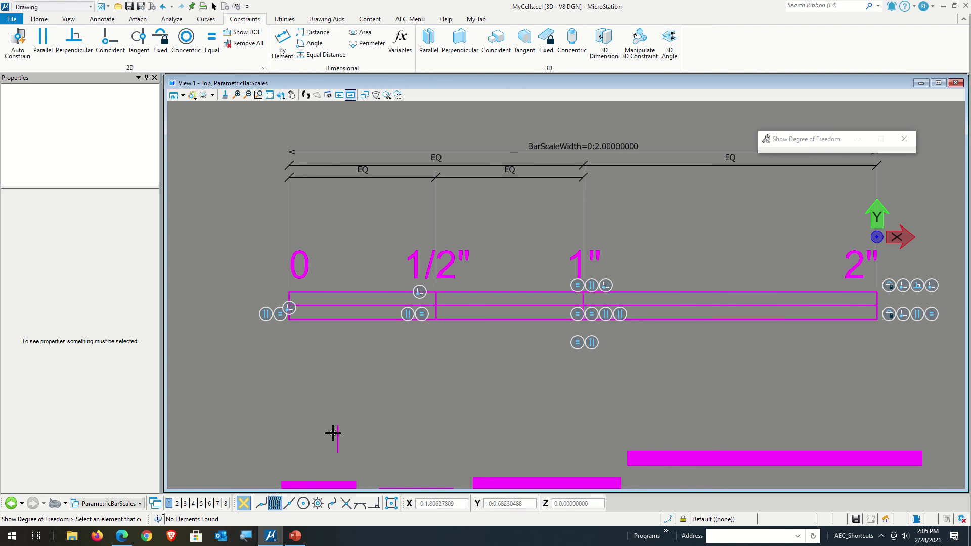
Make the top end of the remaining loose vertical line coincident with the bar's top line between 0 and 1/2".
left_click(102, 42)
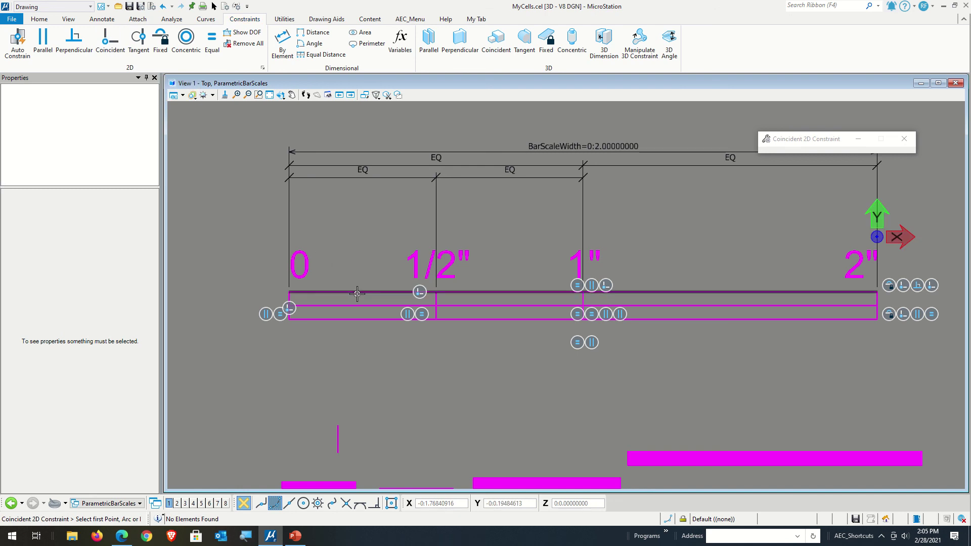
left_click(348, 315)
left_click(338, 428)
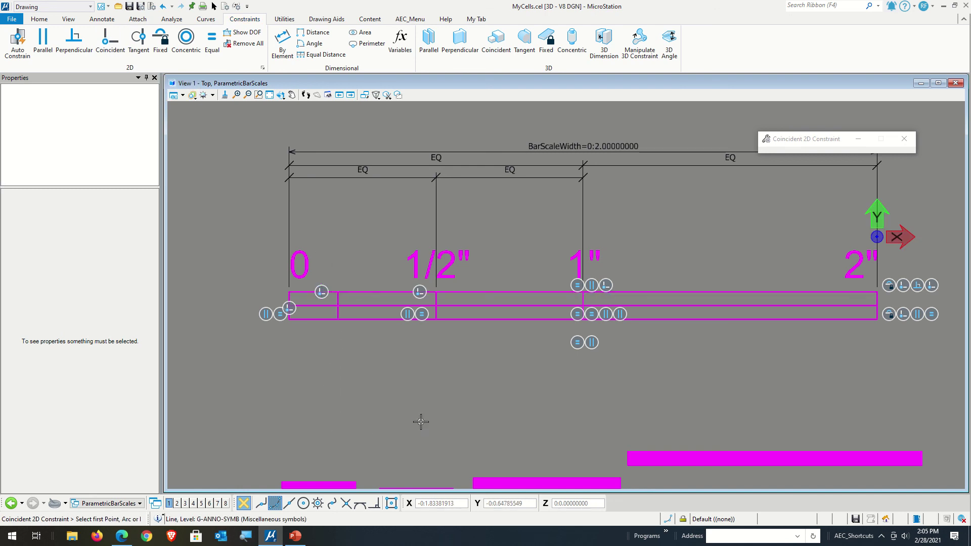
Constrain the divider between 0 and 1/2" parallel and equal in length to the vertical end line at 2".
left_click(43, 42)
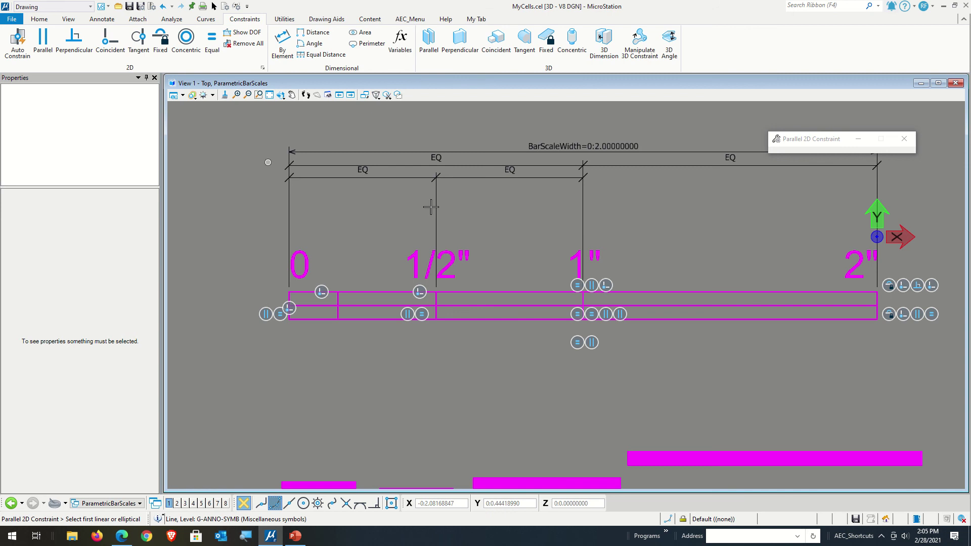
left_click(870, 298)
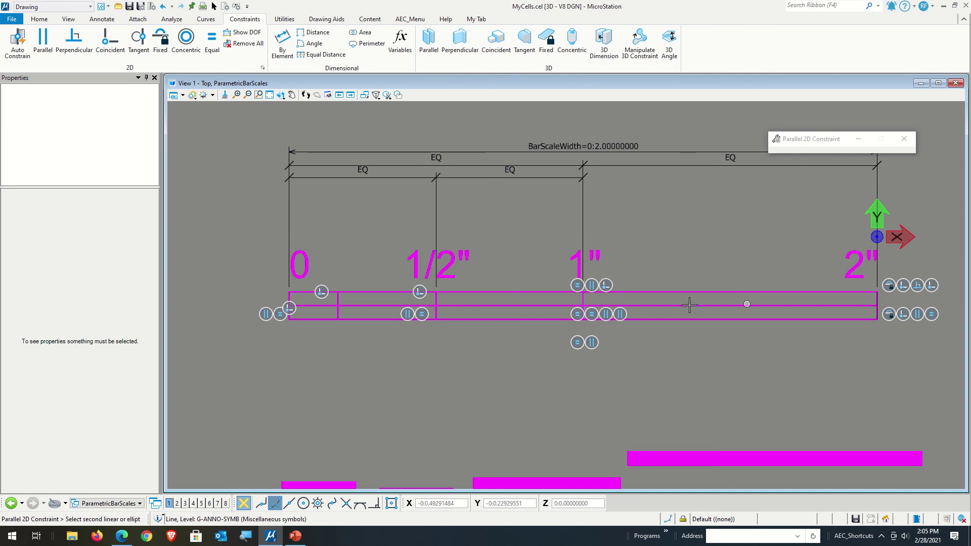
left_click(336, 296)
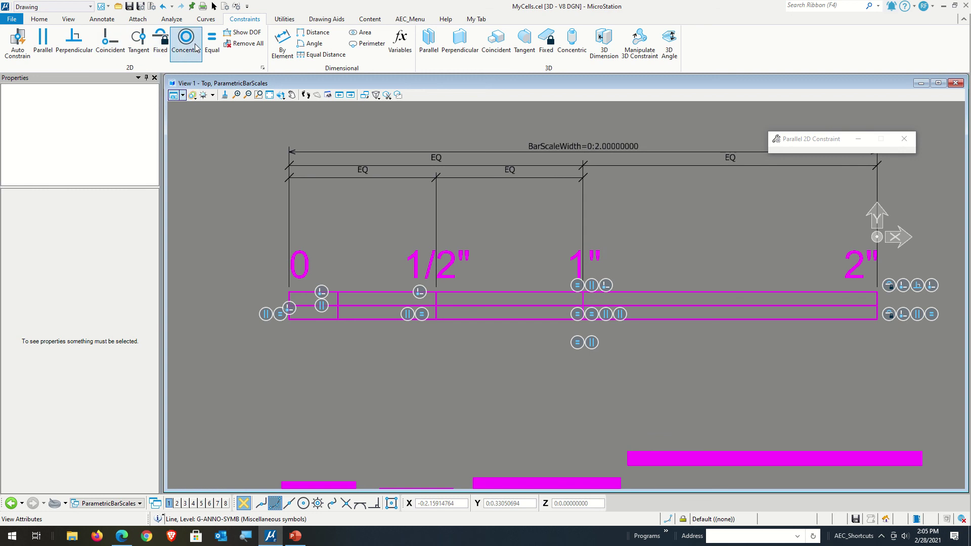
left_click(212, 43)
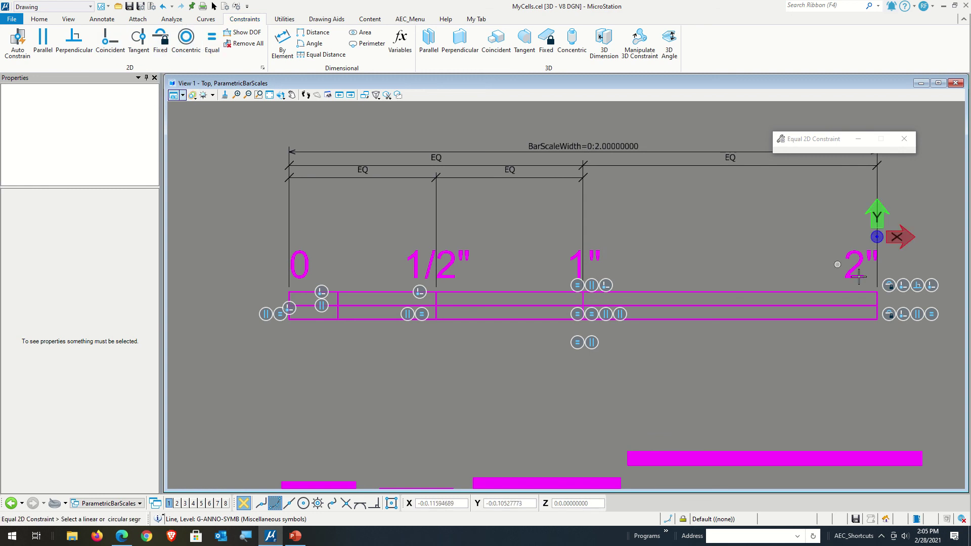
left_click(877, 295)
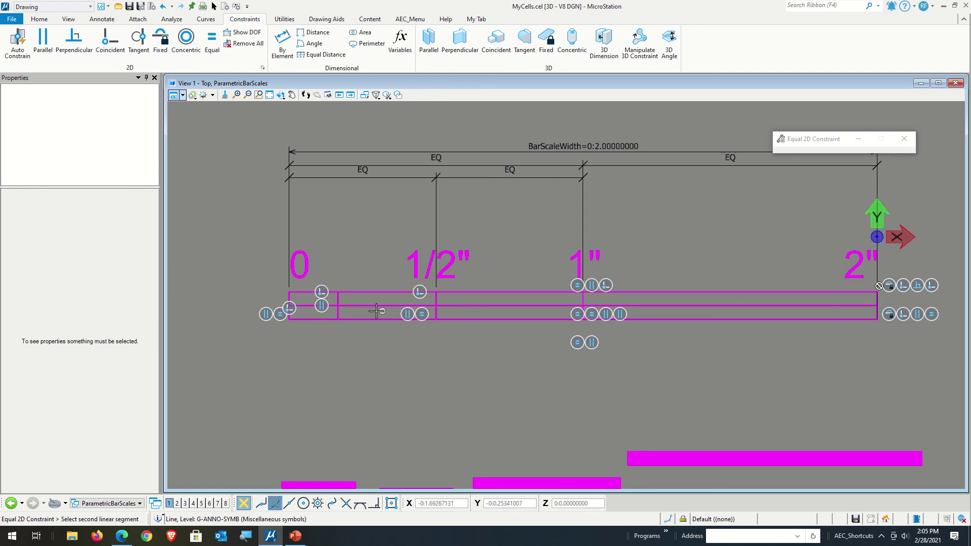
left_click(338, 296)
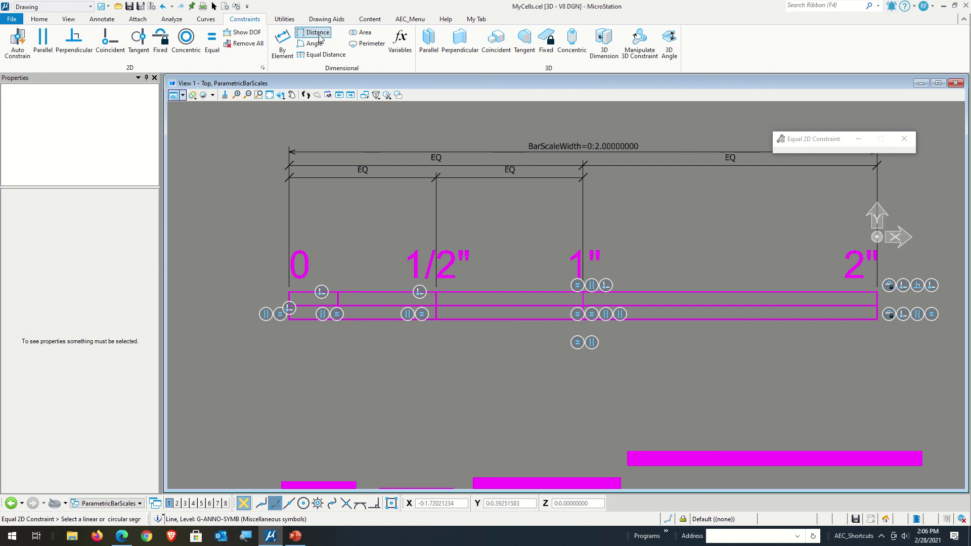
Apply an Equal Distance constraint across the 1/2" divider, the new divider and the 0 end line, placing its dimension above the labels.
left_click(323, 54)
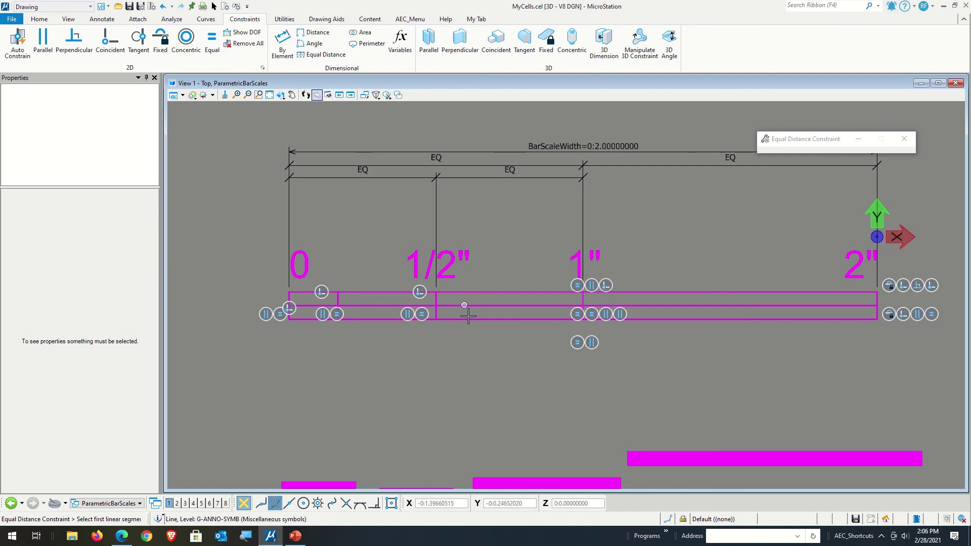
left_click(436, 297)
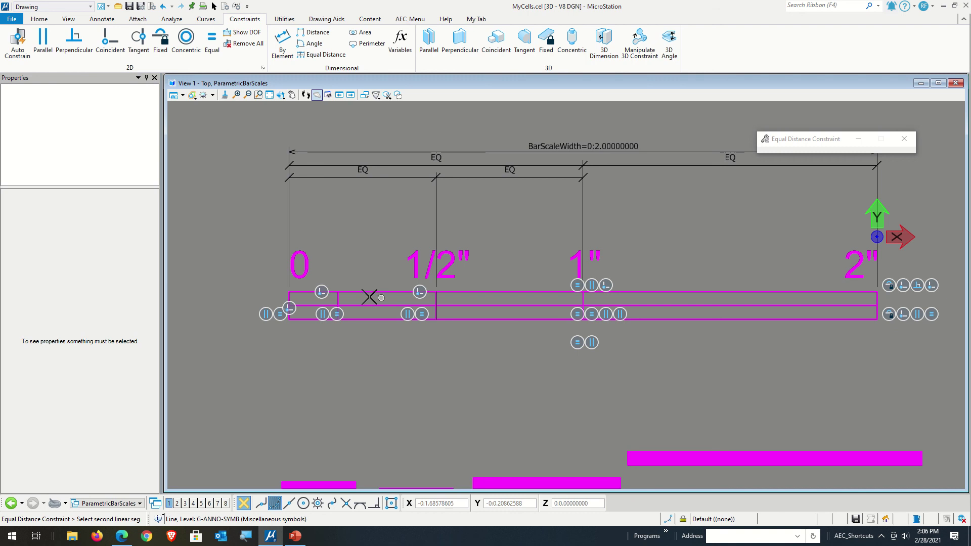
left_click(338, 298)
left_click(288, 298)
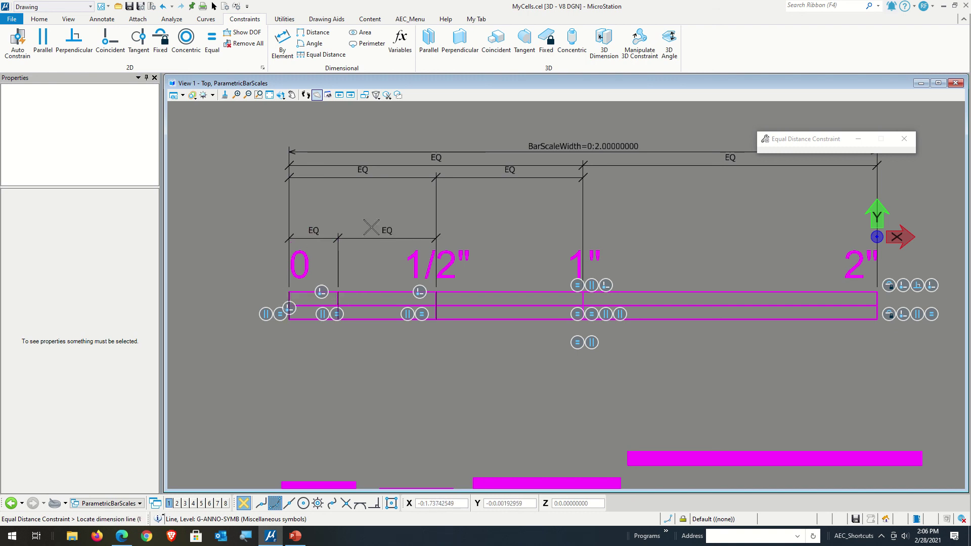
left_click(389, 247)
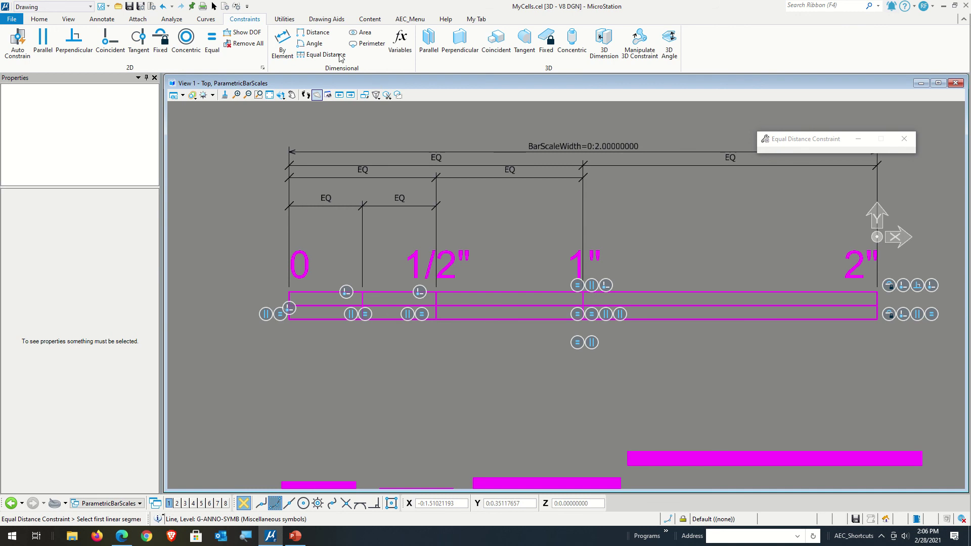
Check the degrees of freedom of the bar with all its dividers, and clear the display.
left_click(242, 34)
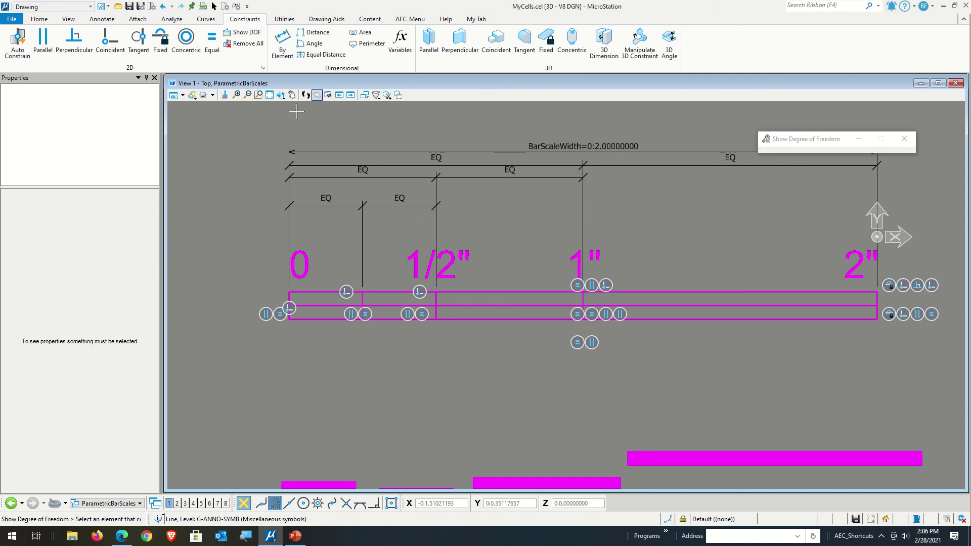
left_click(494, 298)
left_click(478, 368)
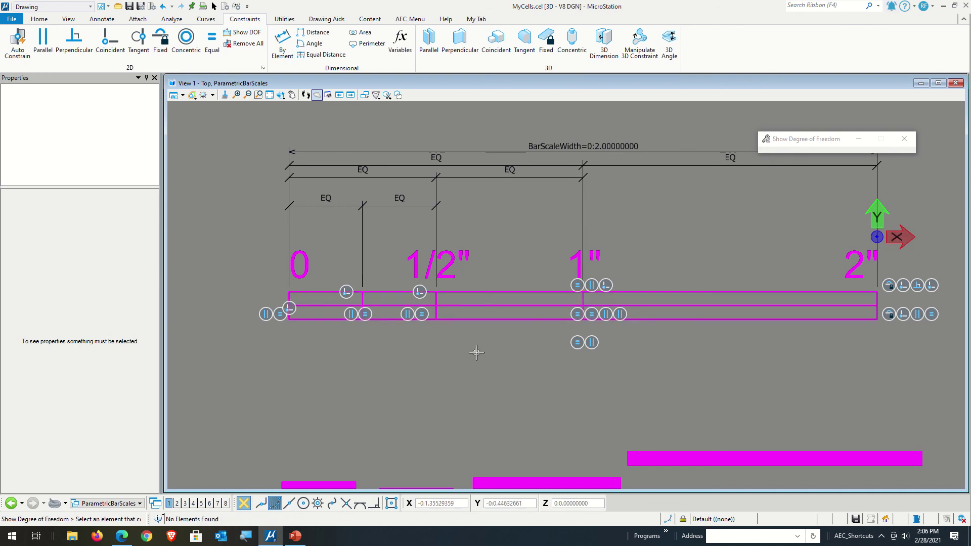
Test the bar's parametric behavior by setting the BarScaleWidth variable's active value to 3 inches.
left_click(214, 6)
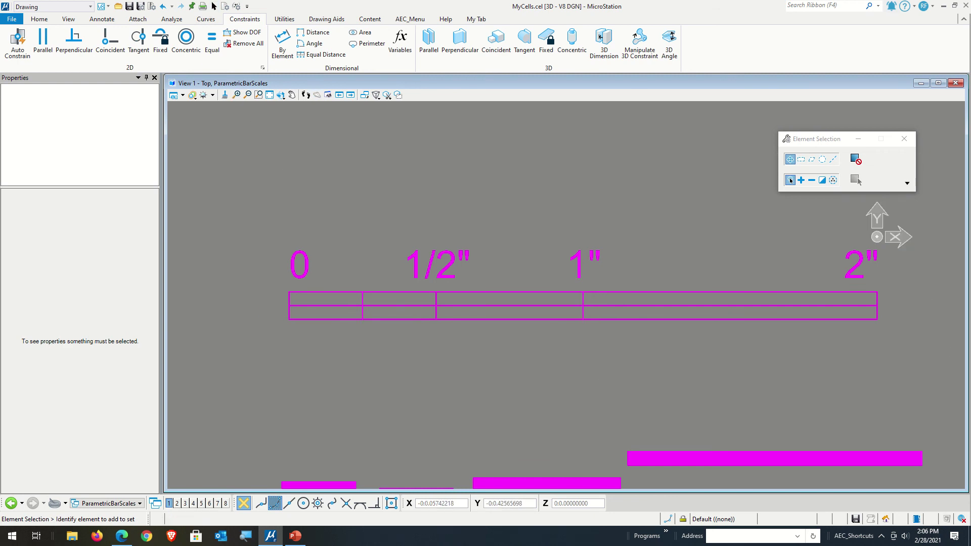
left_click_drag(970, 124, 554, 108)
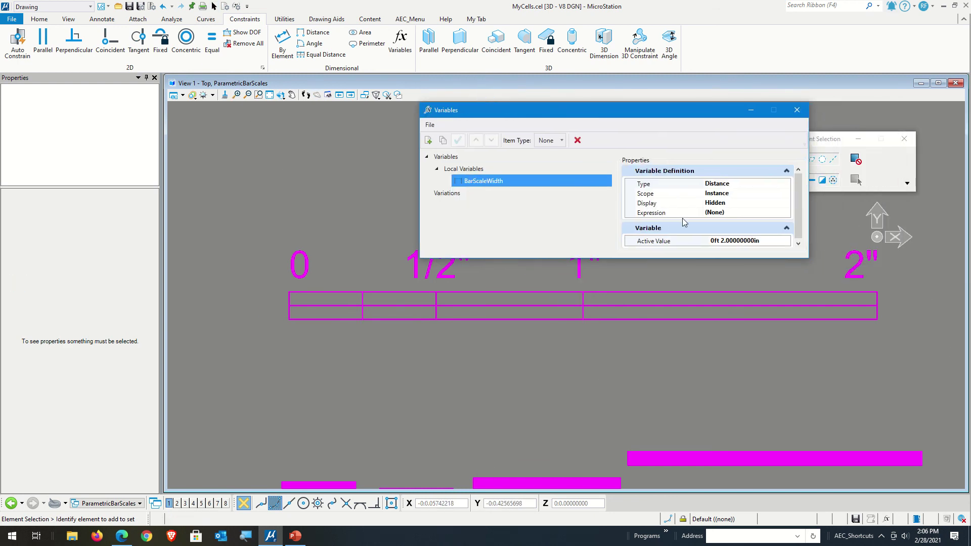
left_click(711, 242)
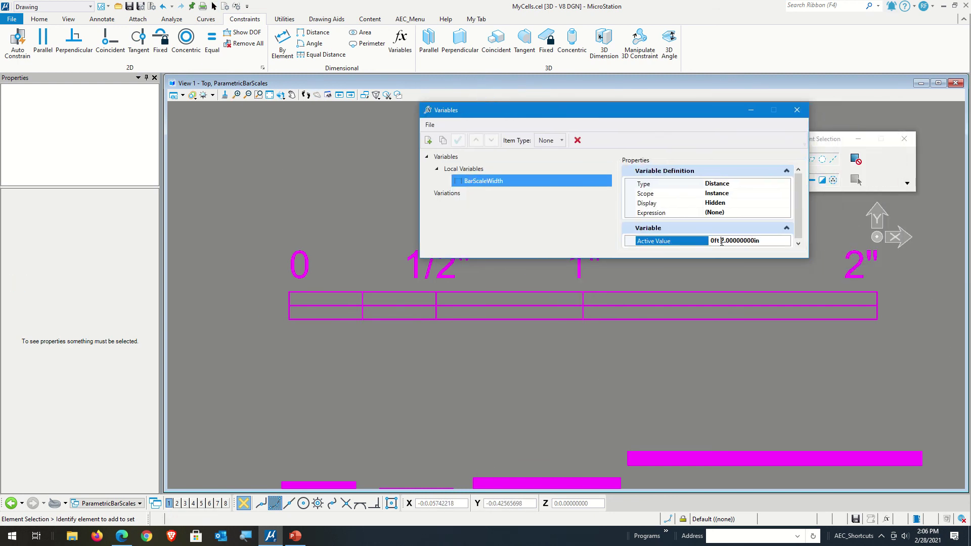
type("3")
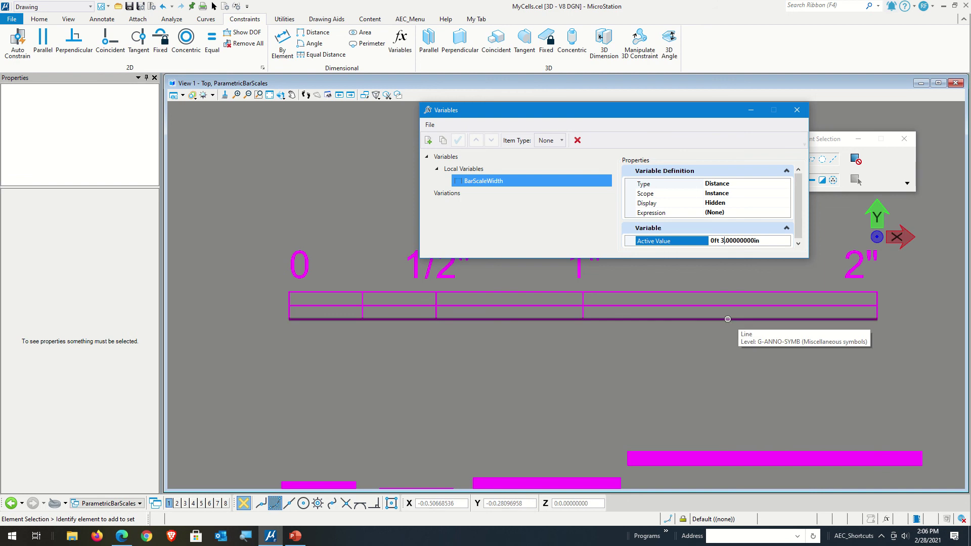
left_click(592, 376)
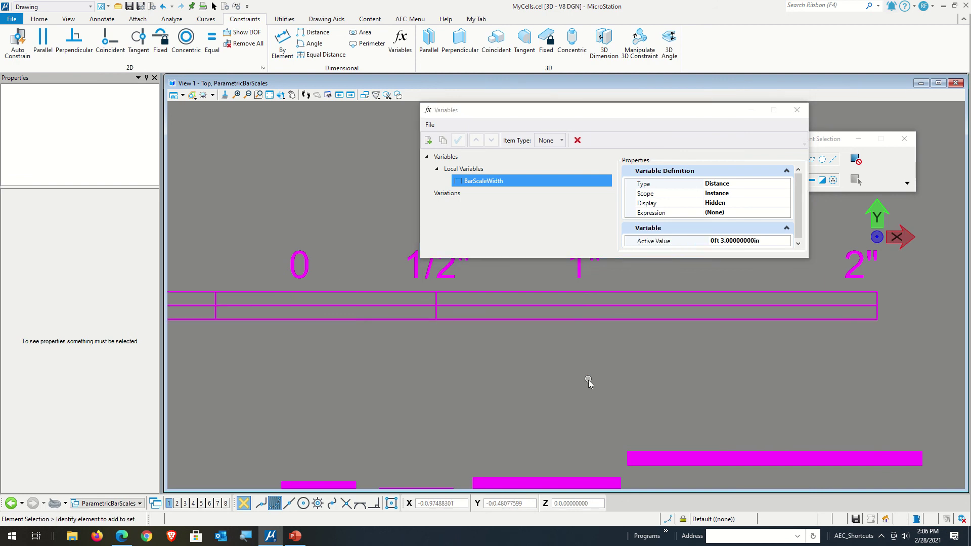
scroll(602, 381, "down", 1)
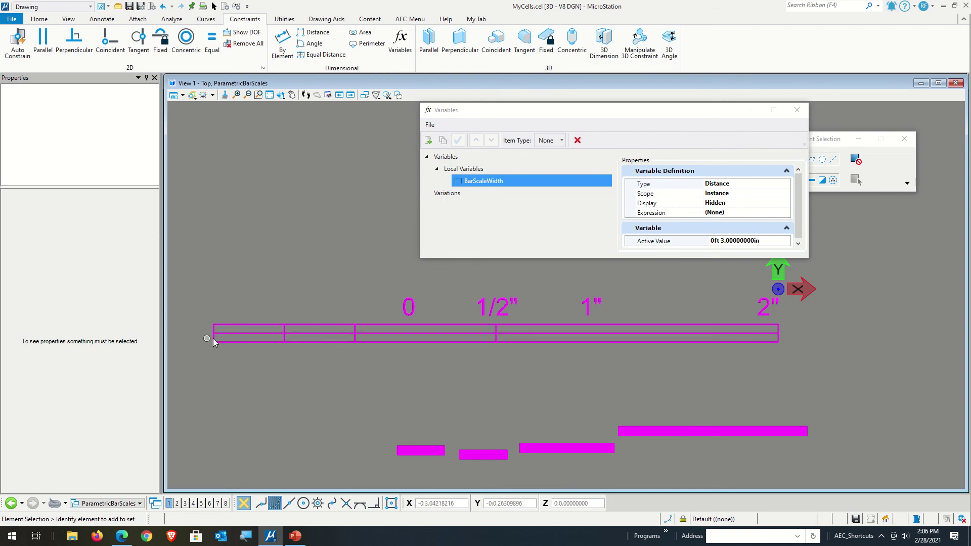
Set the BarScaleWidth variable's active value back to 2 inches.
left_click(727, 240)
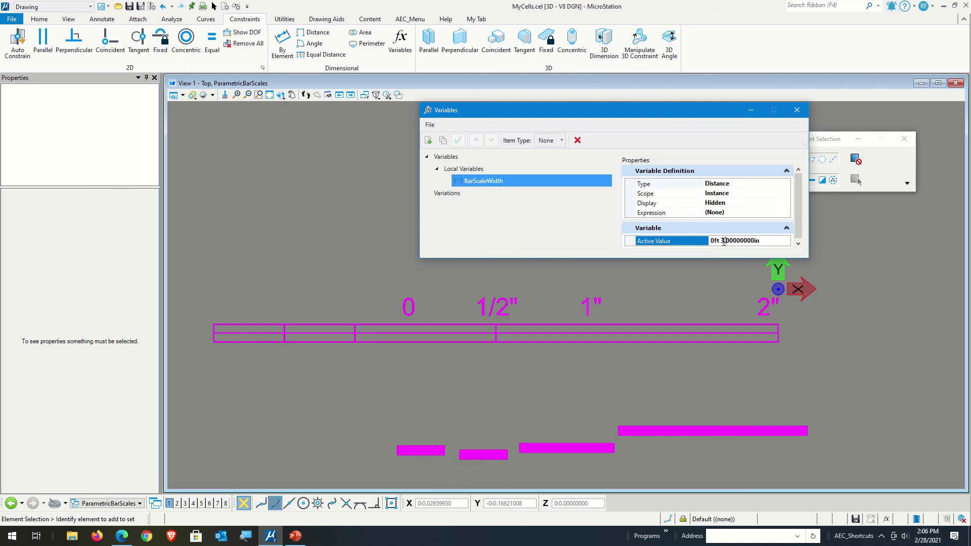
key("BackSpace")
key("BackSpace")
type("2")
scroll(580, 375, "up", 1)
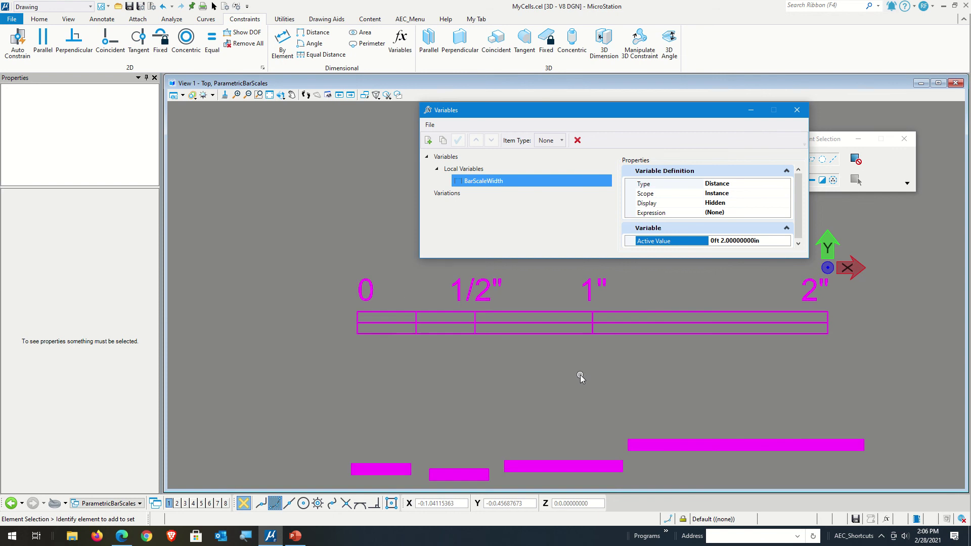
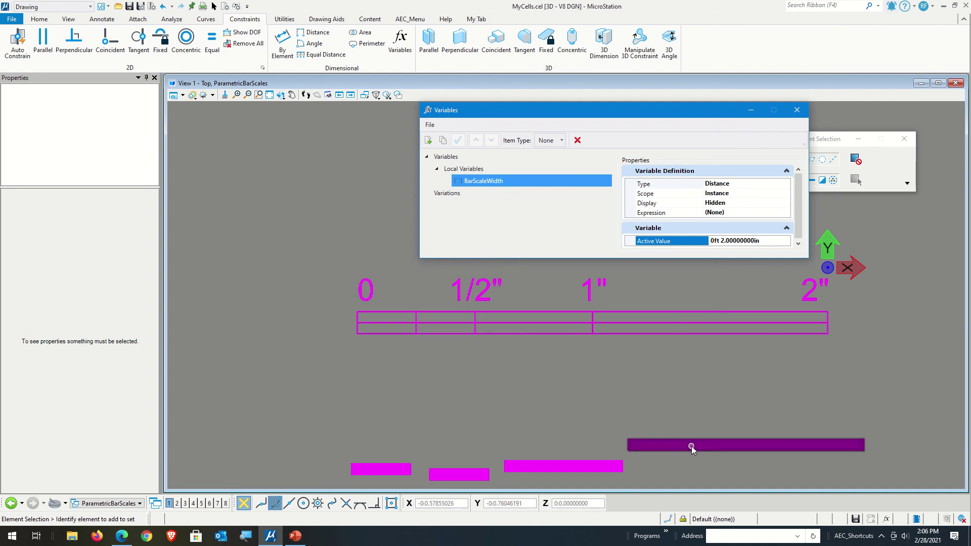
Constrain both short ends of the longest filled shape parallel to the bar's vertical end line at 2".
left_click_drag(541, 113, 363, 120)
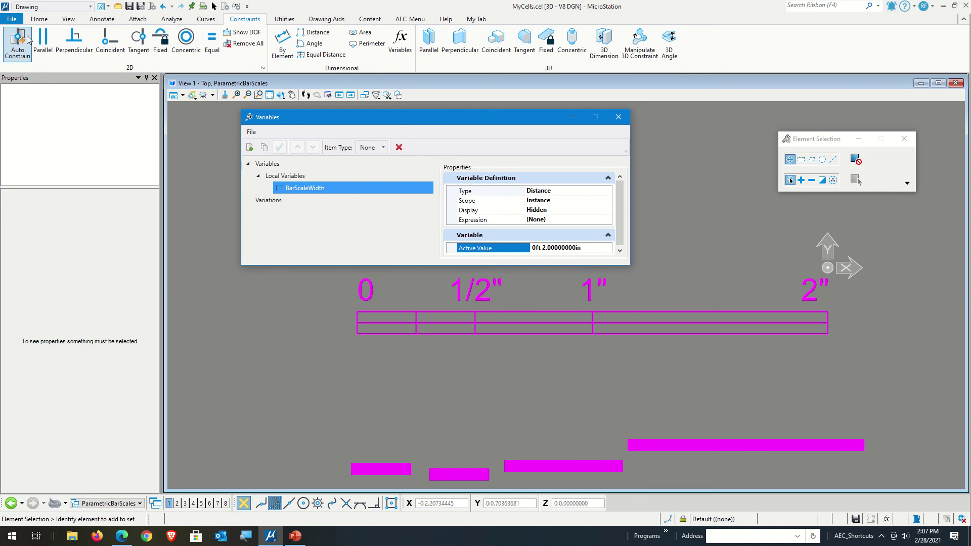
left_click(41, 42)
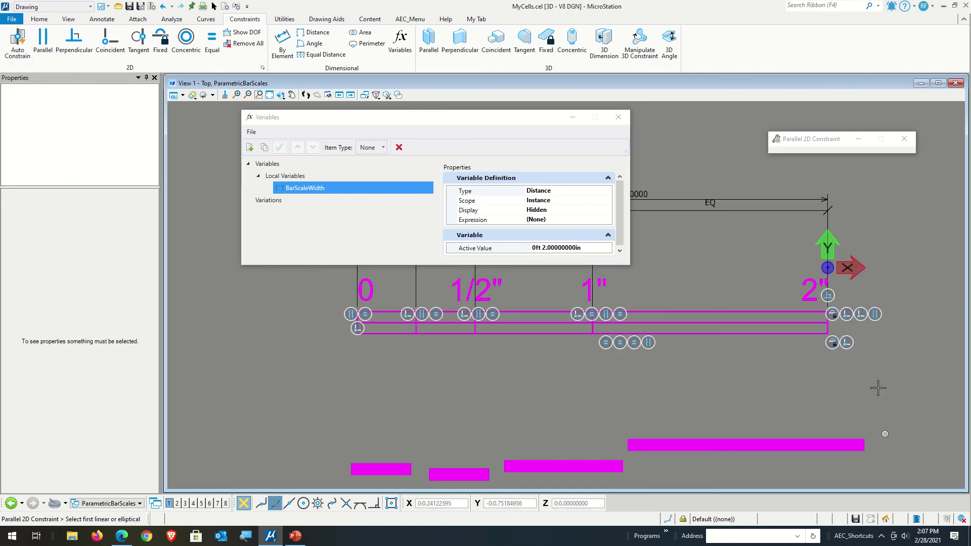
left_click(825, 328)
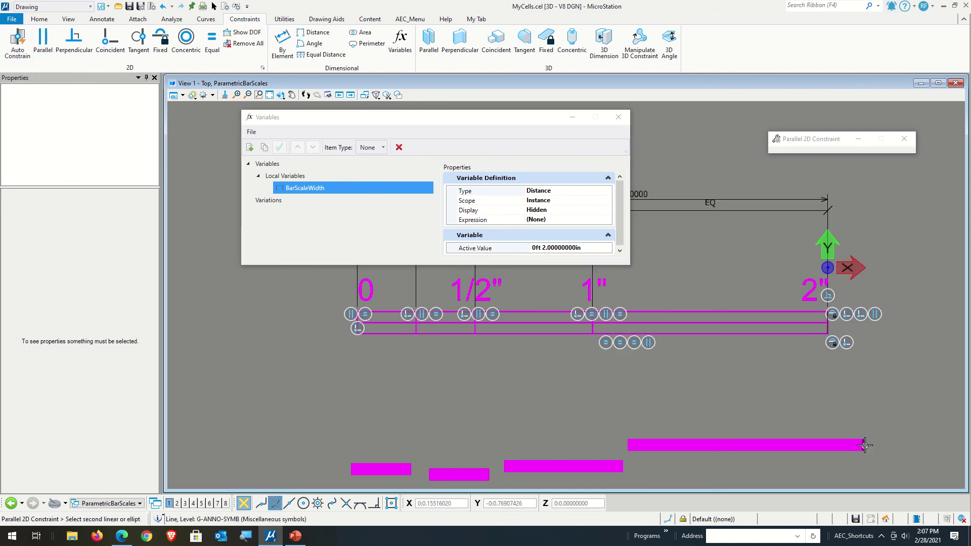
left_click(864, 445)
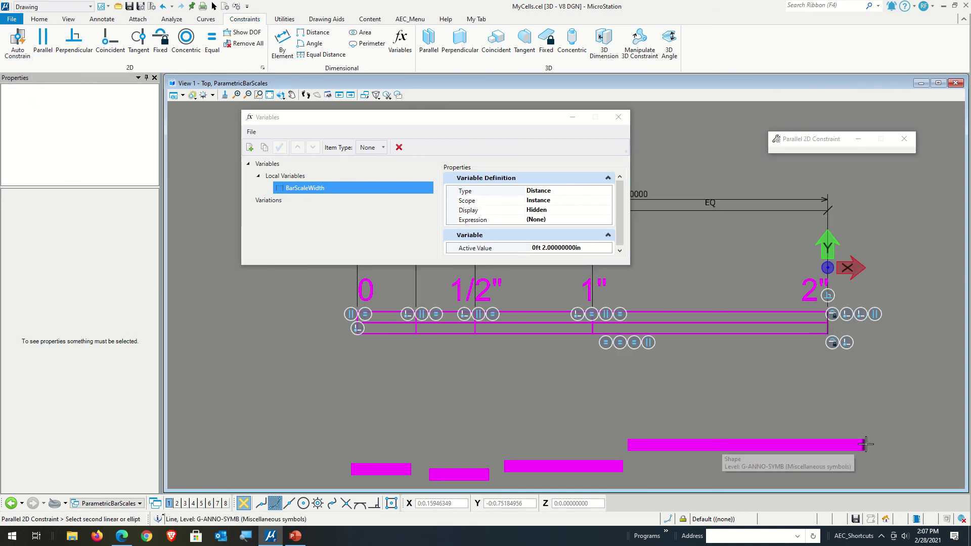
left_click(827, 328)
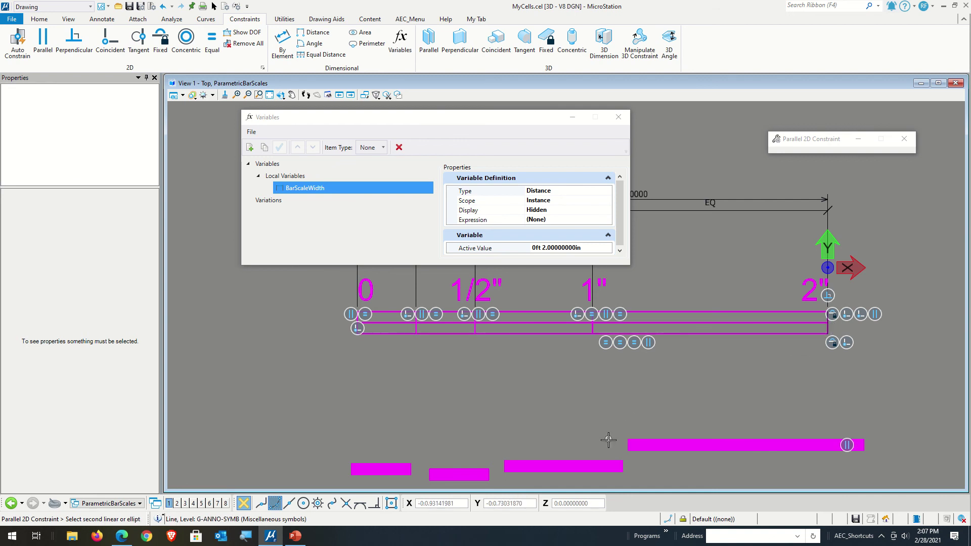
left_click(626, 444)
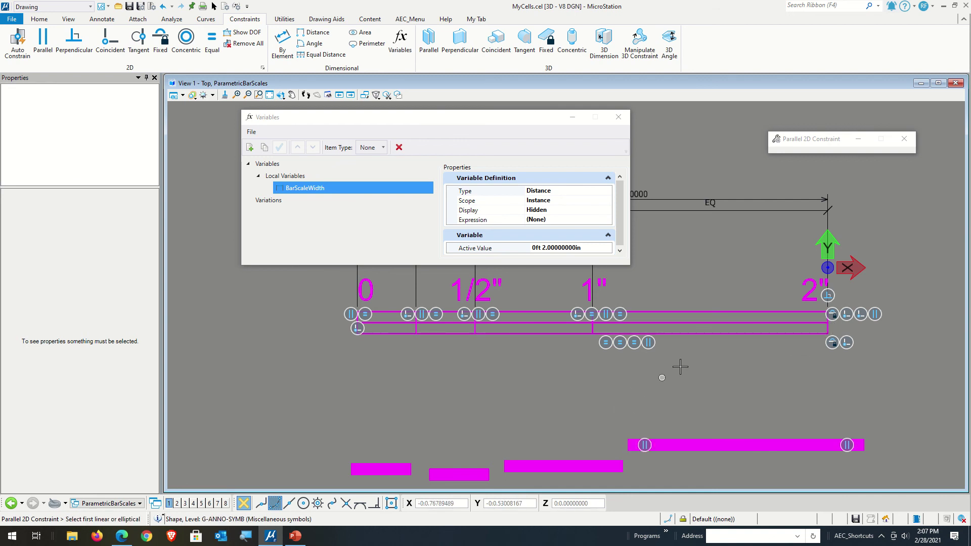
Constrain the top and bottom edges of the longest filled shape parallel to the bar's top line.
left_click(730, 311)
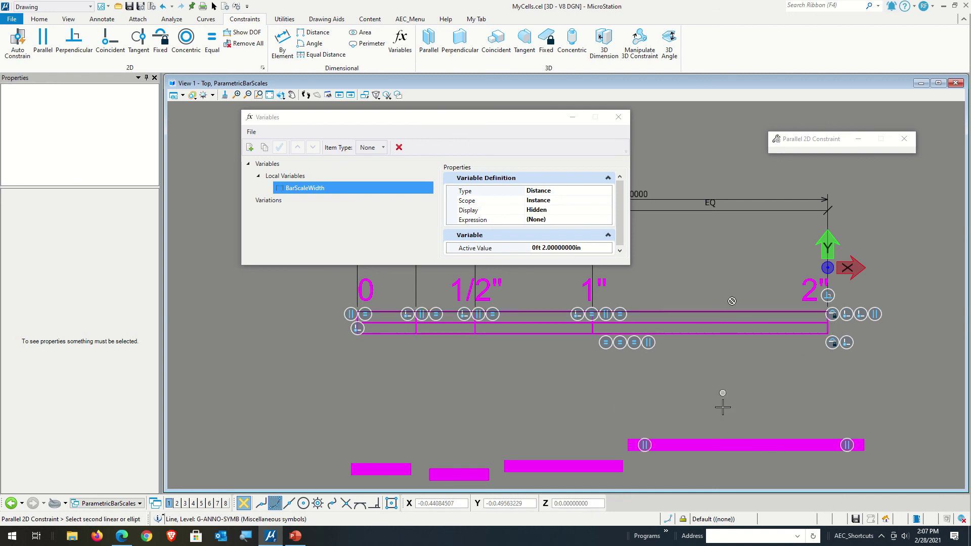
left_click(721, 439)
left_click(738, 338)
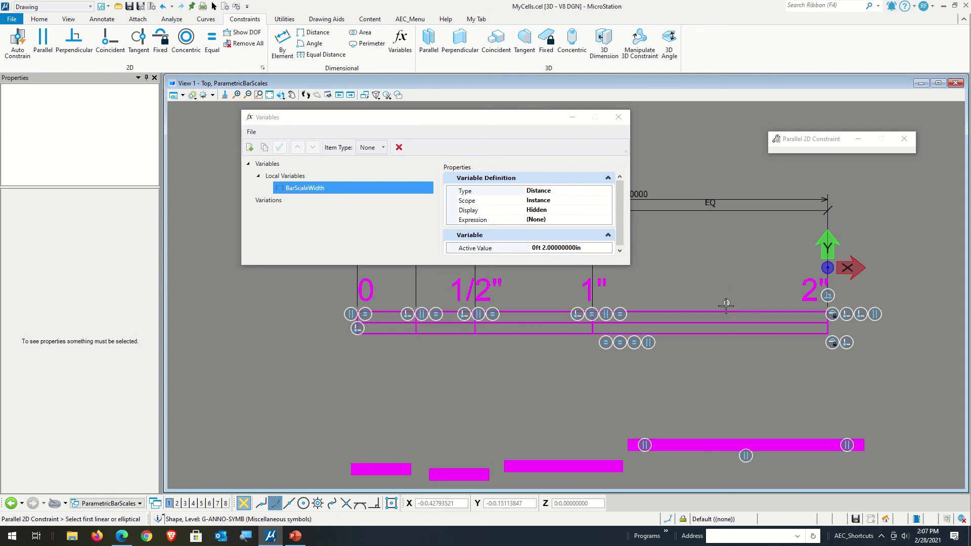
left_click(726, 306)
left_click(771, 452)
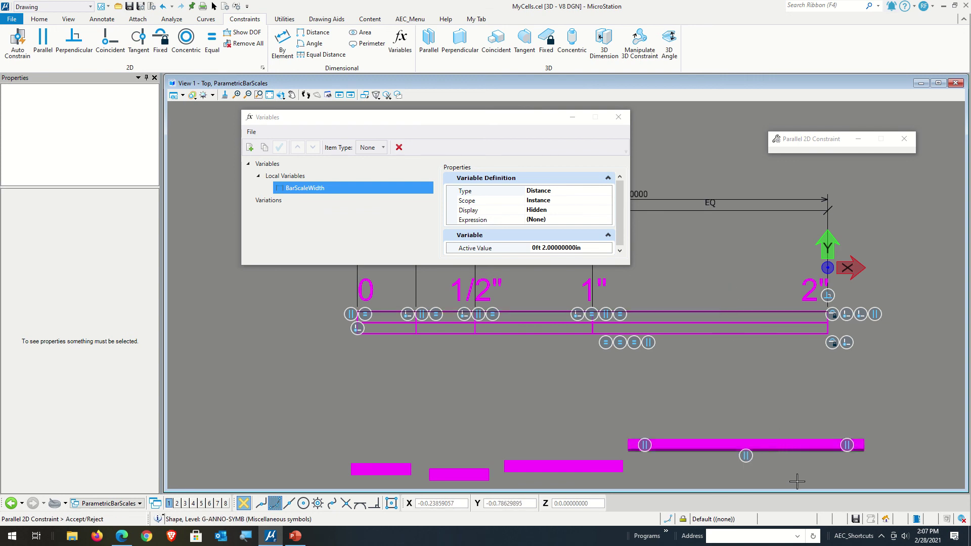
left_click(796, 480)
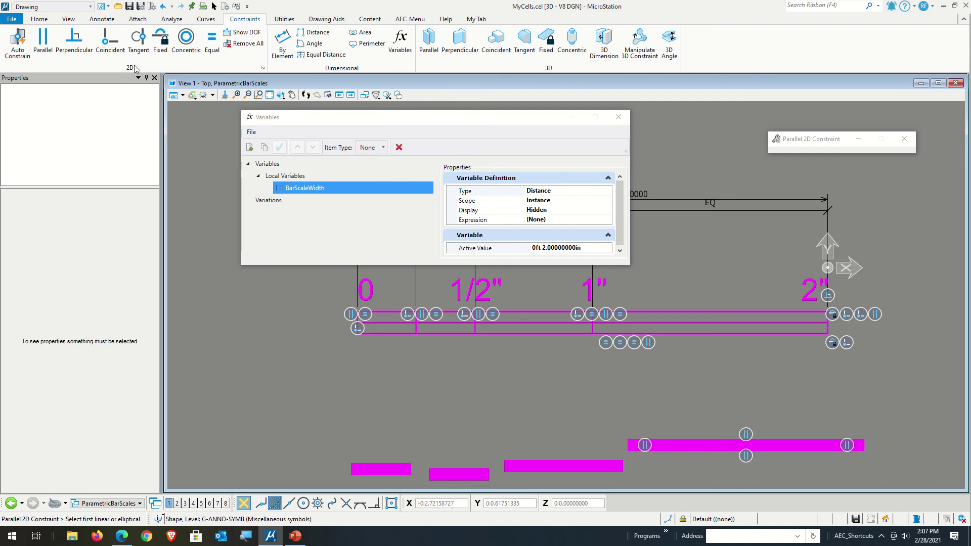
Constrain the longest filled shape's corners coincident with the middle line's end at 2" and the top of the 1" divider.
left_click(111, 51)
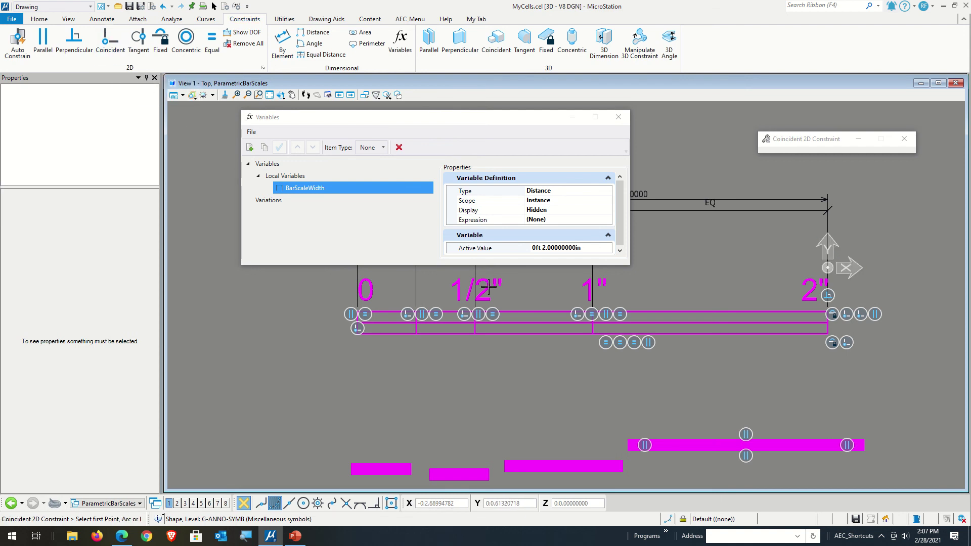
left_click(827, 323)
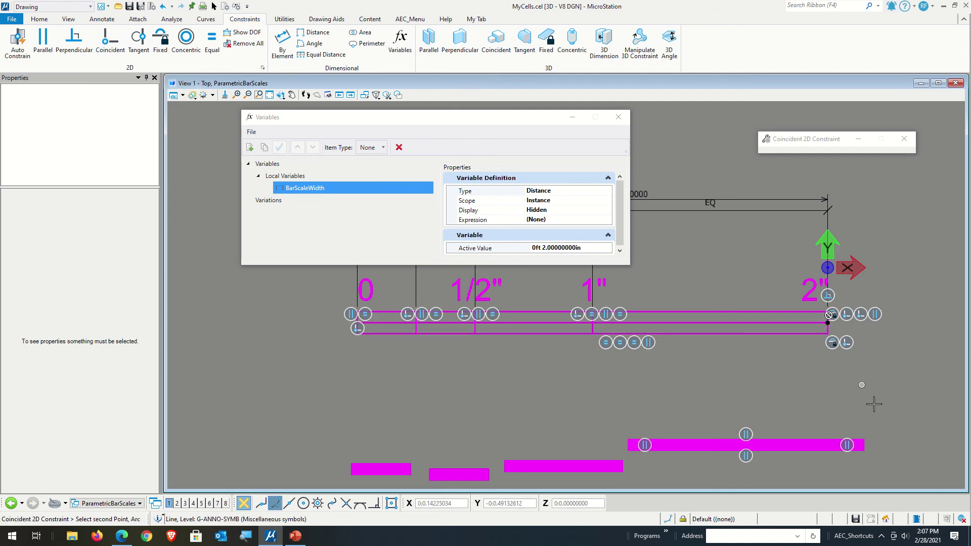
left_click(863, 449)
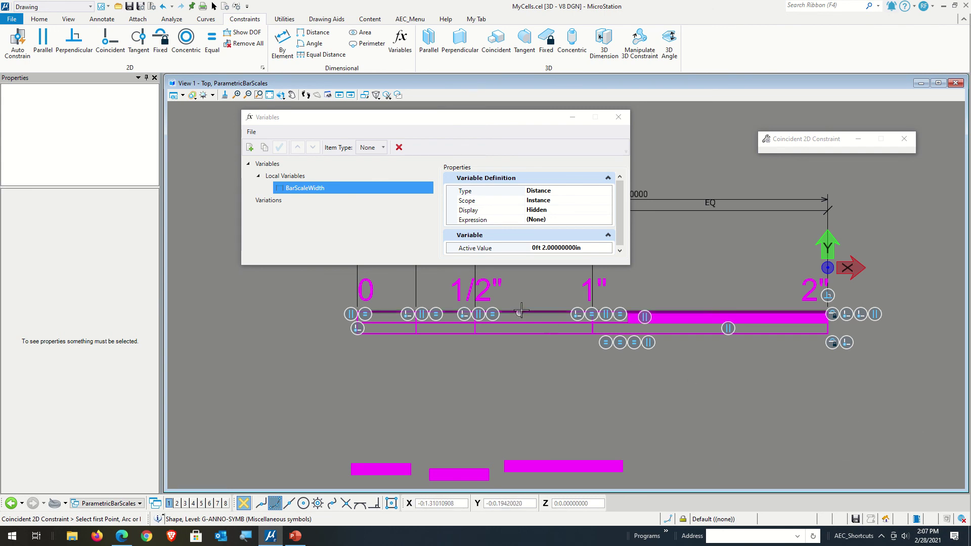
scroll(627, 335, "up", 5)
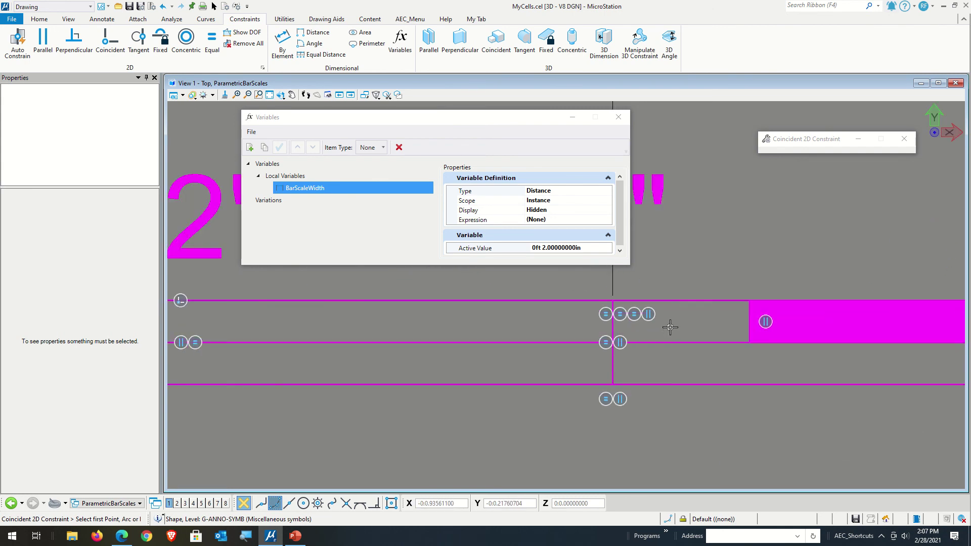
left_click(624, 303)
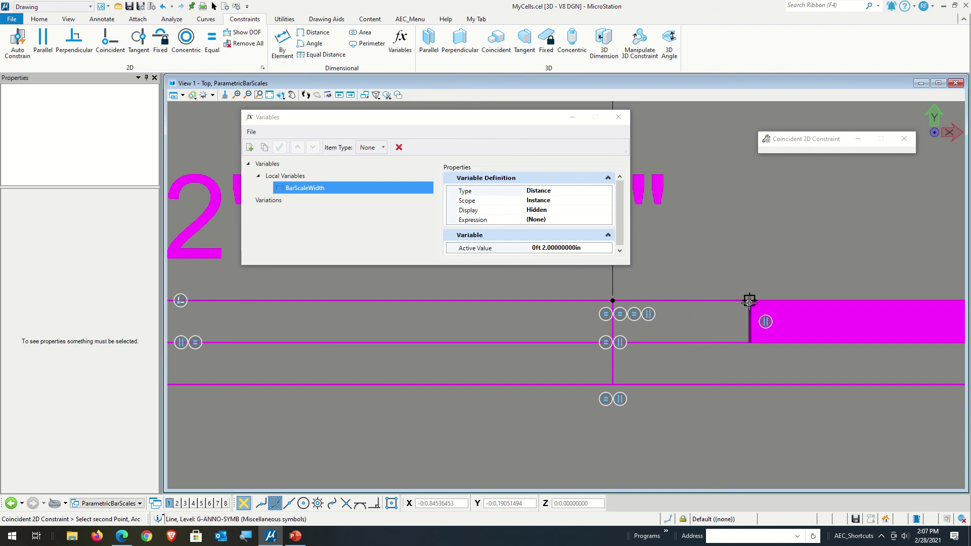
left_click(749, 301)
scroll(652, 424, "down", 5)
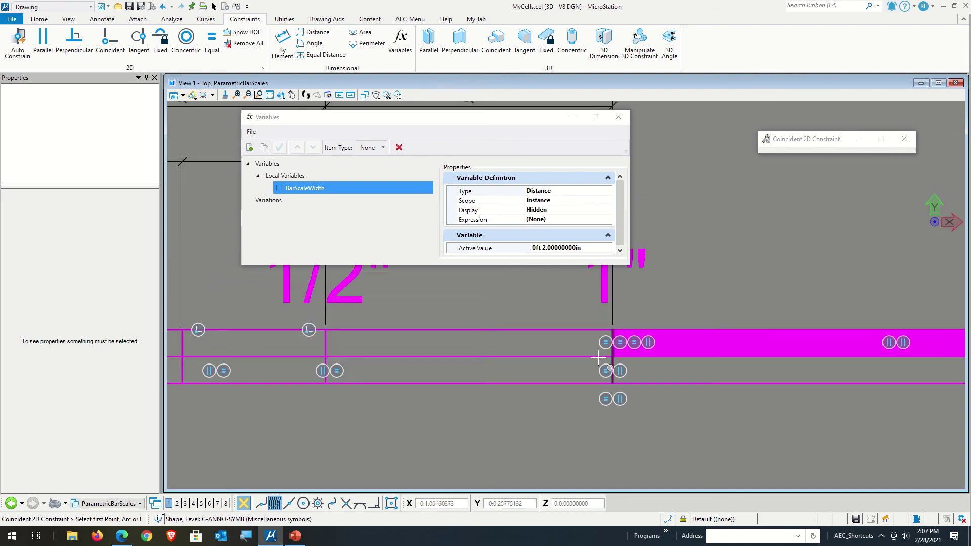
Check the degrees of freedom of the filled shape between 1" and 2".
scroll(646, 377, "up", 3)
scroll(648, 388, "down", 1)
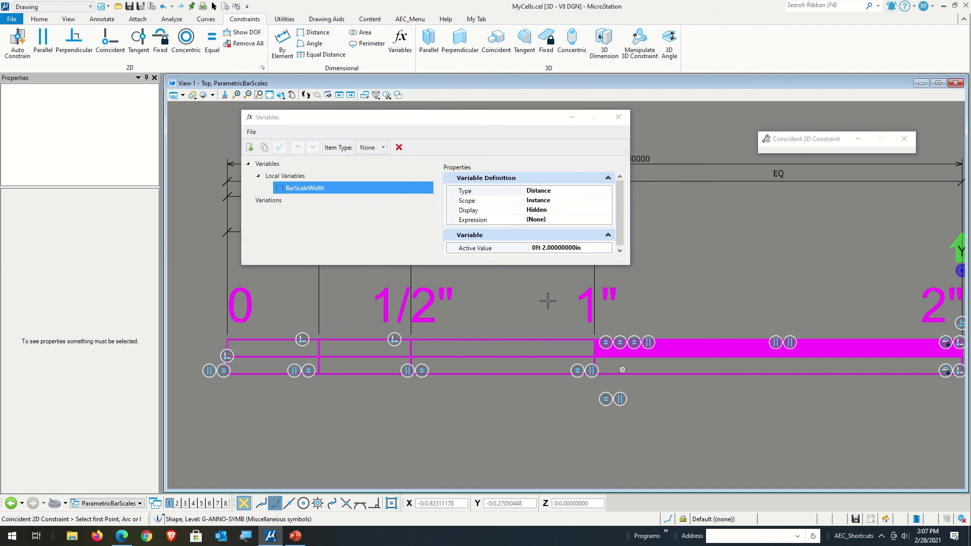
left_click(244, 34)
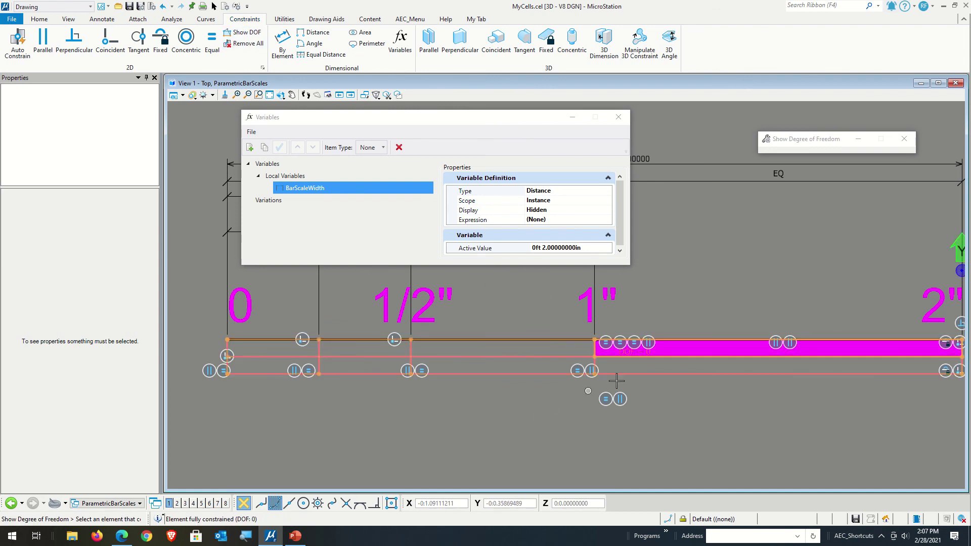
scroll(616, 381, "up", 4)
scroll(690, 380, "down", 7)
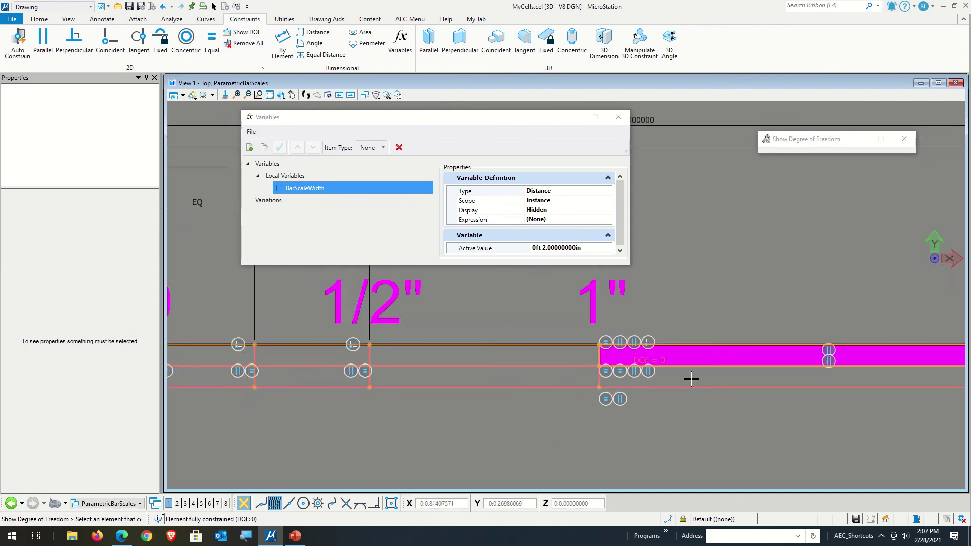
scroll(689, 412, "up", 2)
scroll(690, 418, "down", 1)
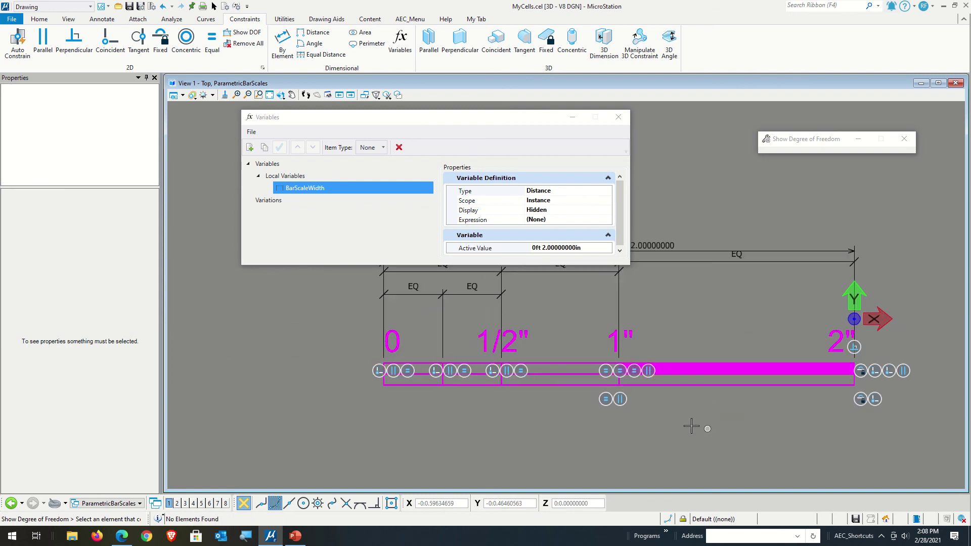
Constrain both short ends of the longest remaining loose filled shape parallel to the bar's vertical end line at 2".
scroll(642, 331, "down", 2)
scroll(619, 448, "up", 2)
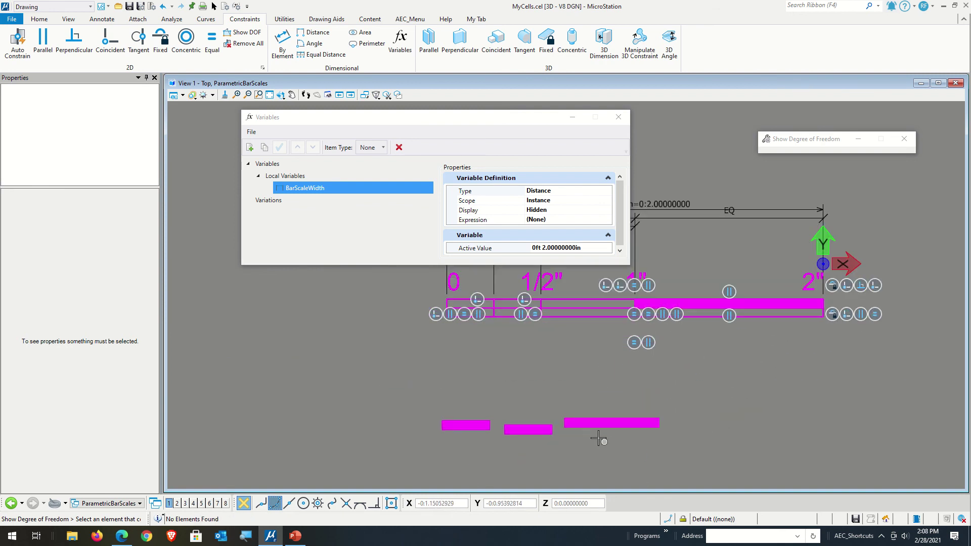
scroll(496, 347, "up", 1)
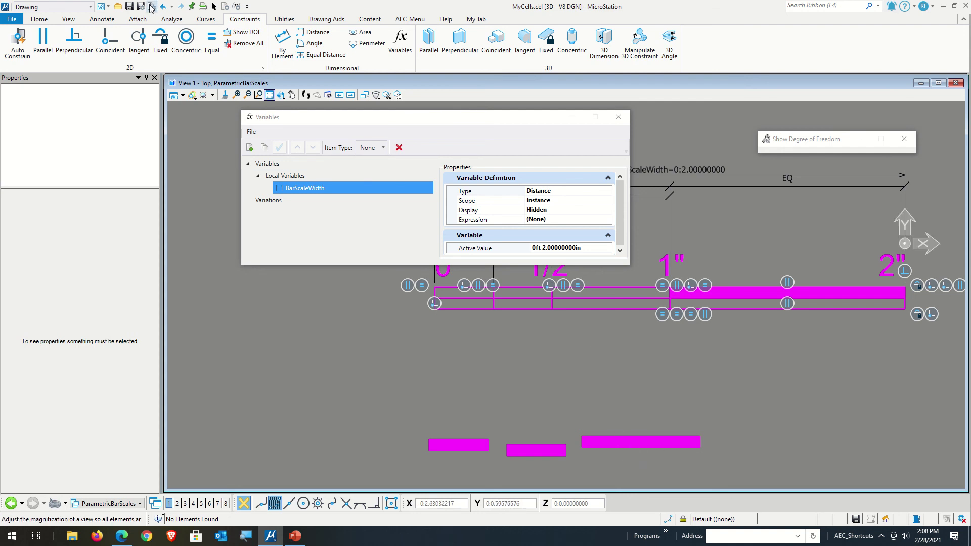
left_click(43, 38)
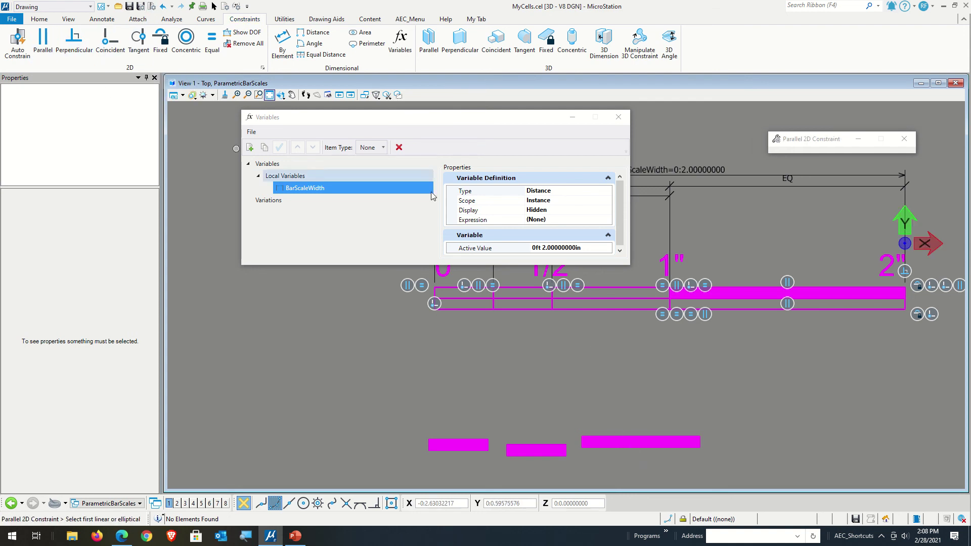
left_click(906, 304)
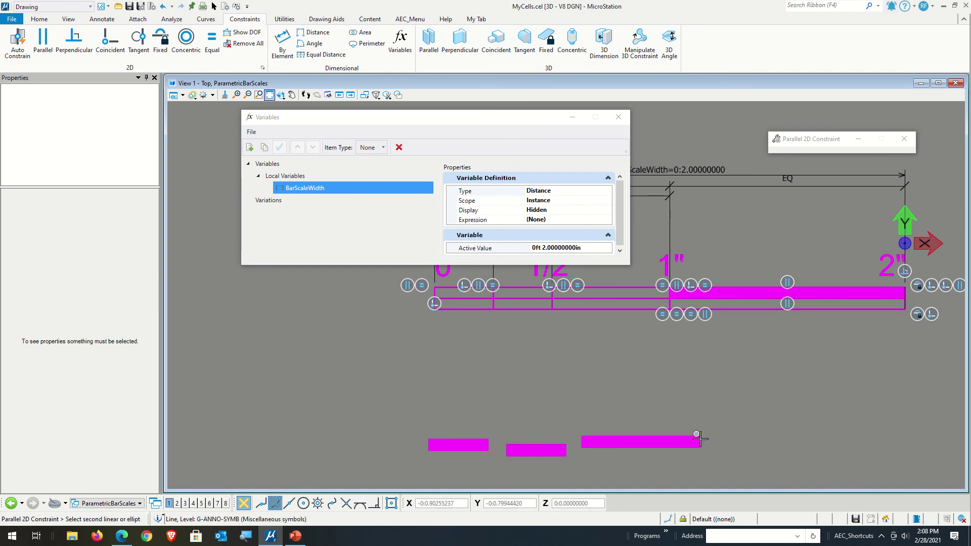
left_click(701, 443)
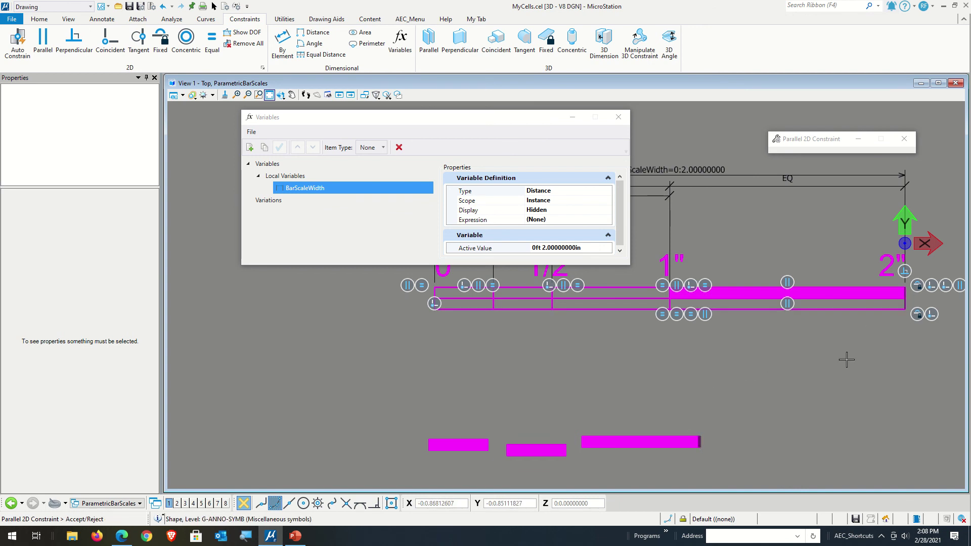
left_click(905, 303)
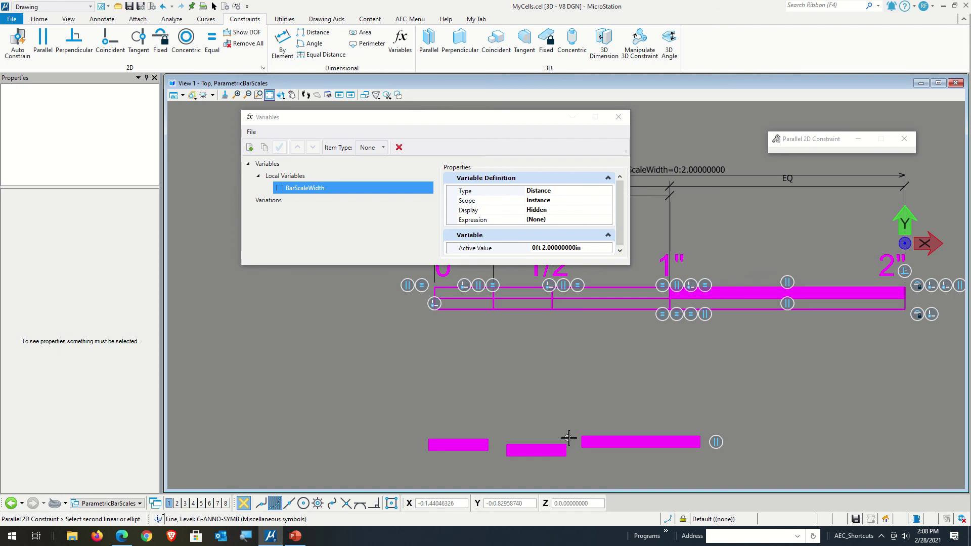
left_click(581, 441)
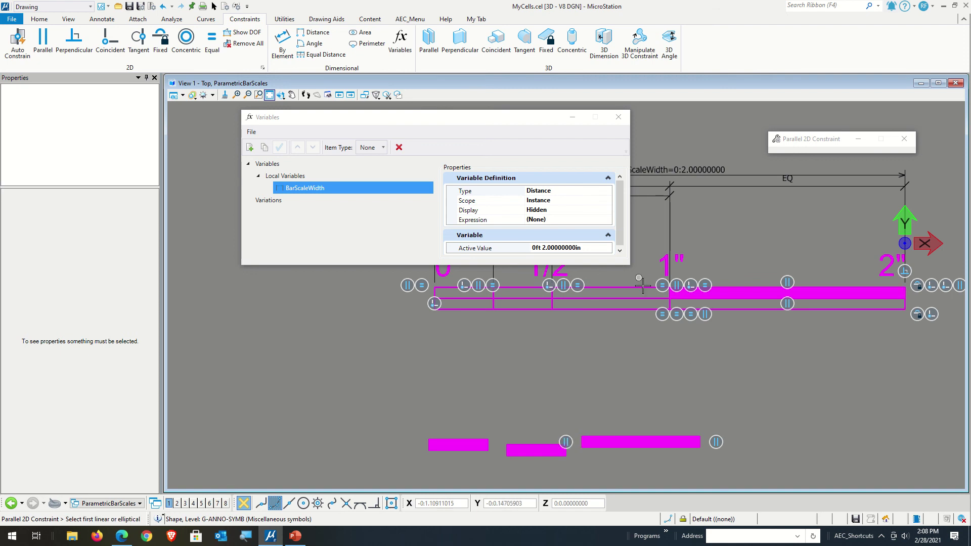
Constrain the top and bottom edges of the longest loose filled shape parallel to the bar's top line.
left_click(641, 287)
left_click(667, 435)
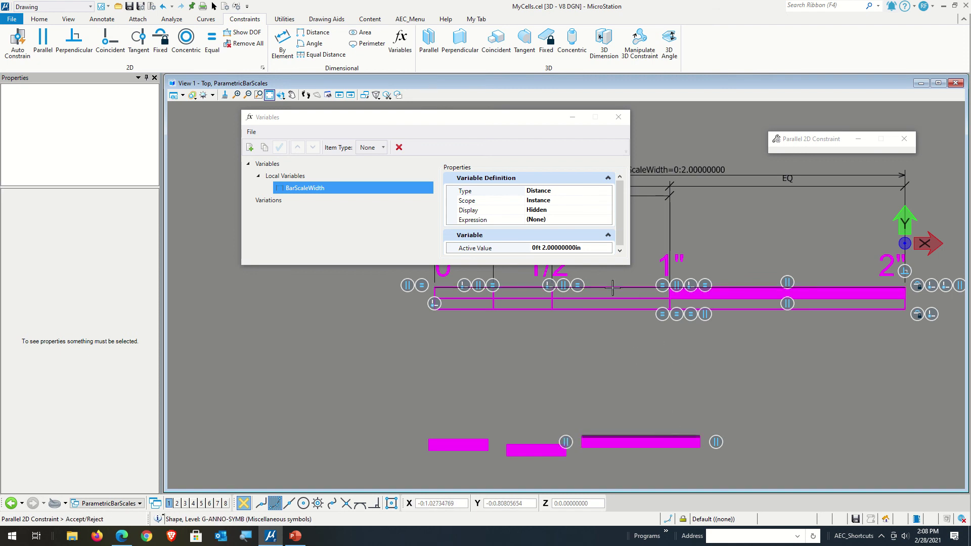
left_click(612, 287)
left_click(628, 287)
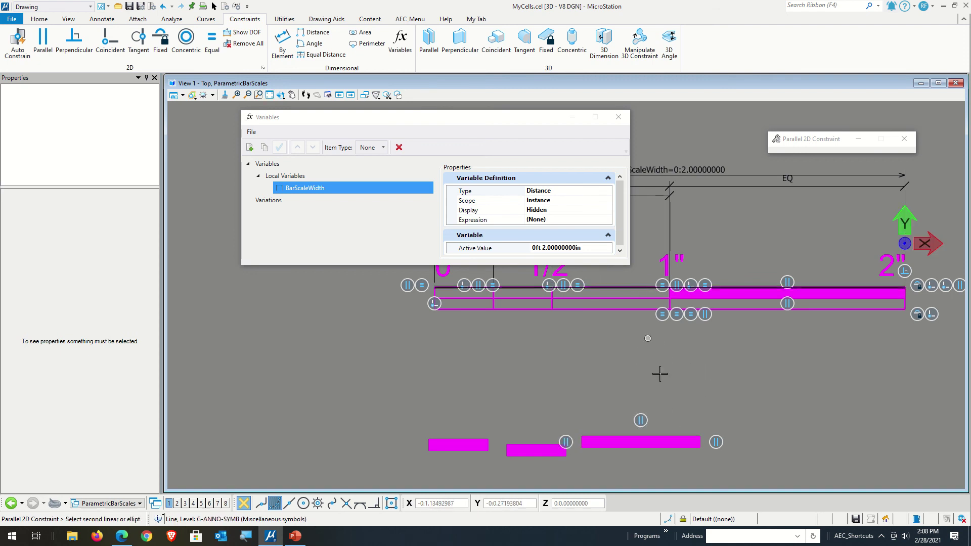
left_click(655, 452)
left_click(812, 418)
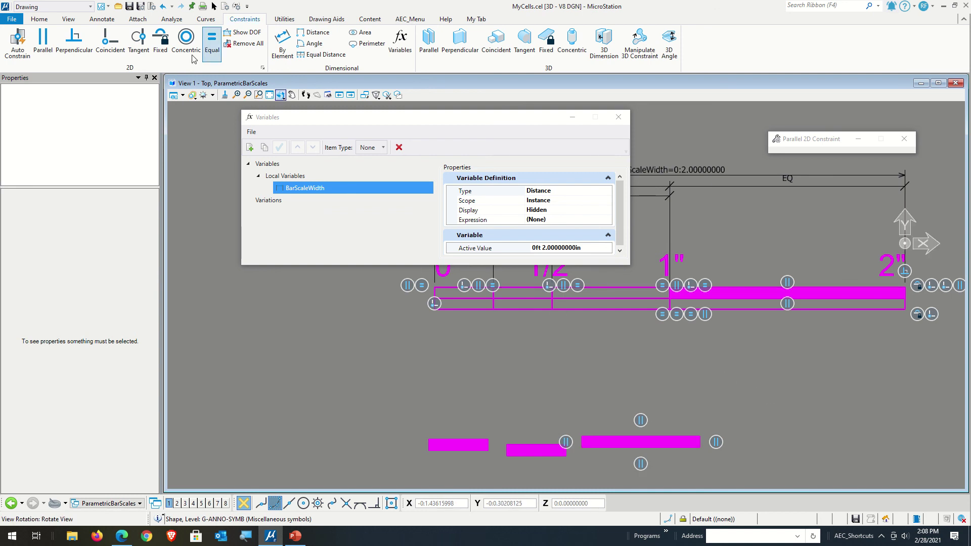
Constrain the same shape's upper right corner coincident with the midpoint corner at 1" and its lower left corner with the bottom of the 1/2" divider.
left_click(110, 49)
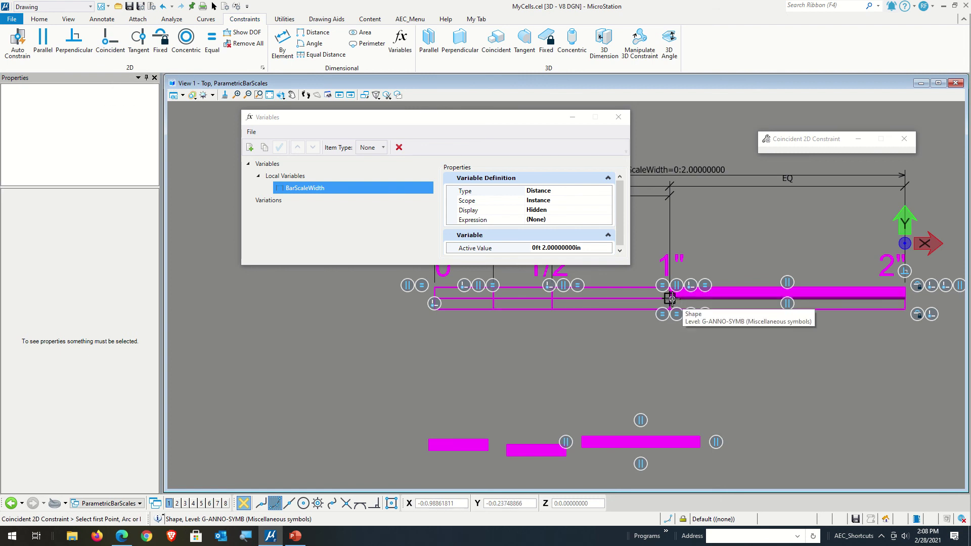
left_click(670, 299)
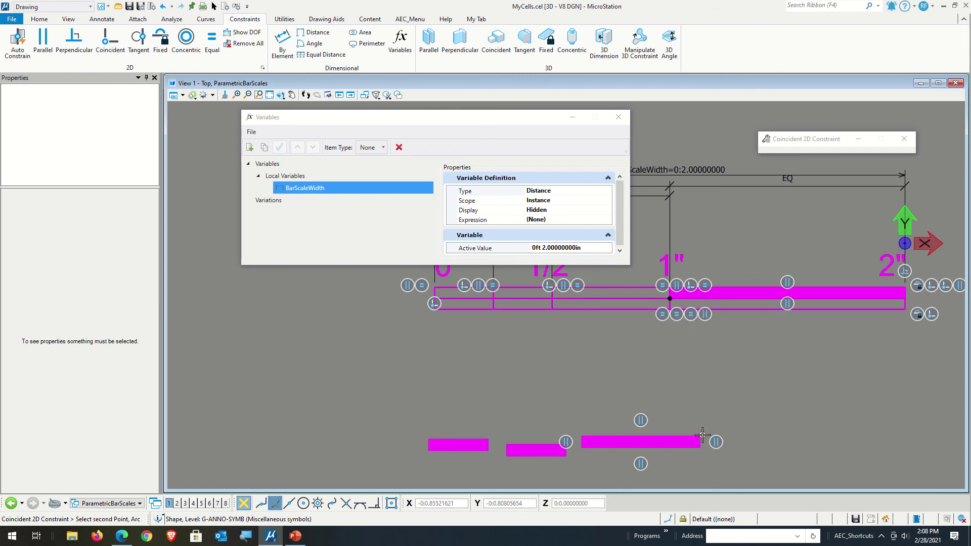
left_click(700, 436)
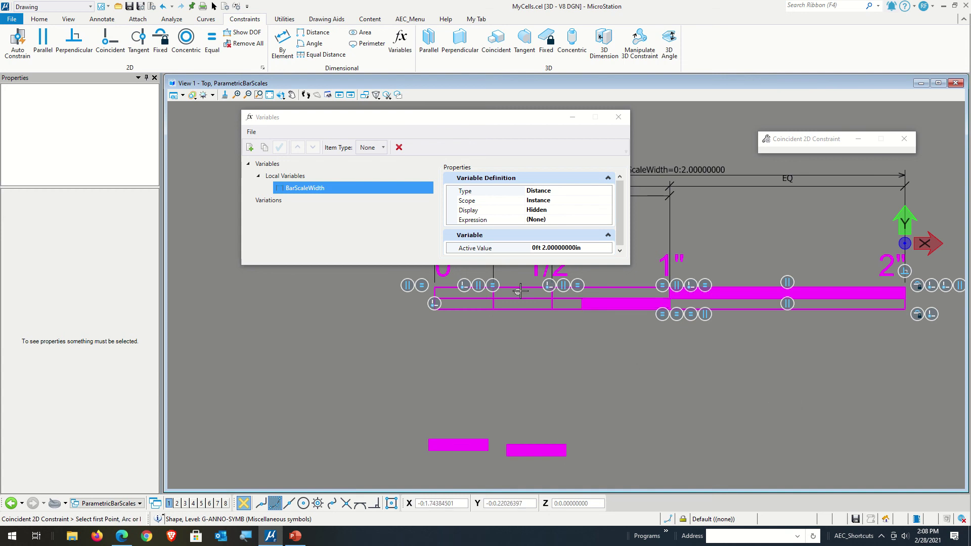
scroll(520, 290, "up", 3)
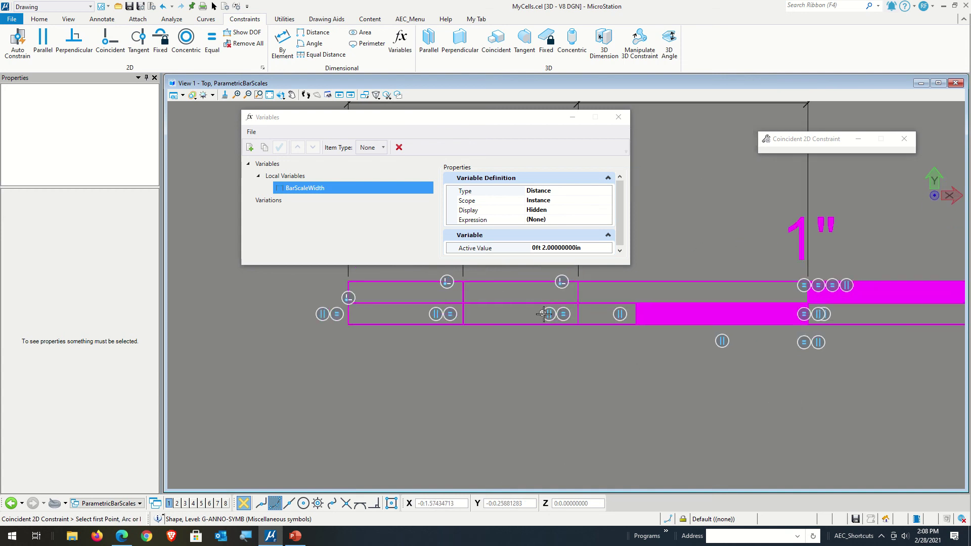
left_click(578, 323)
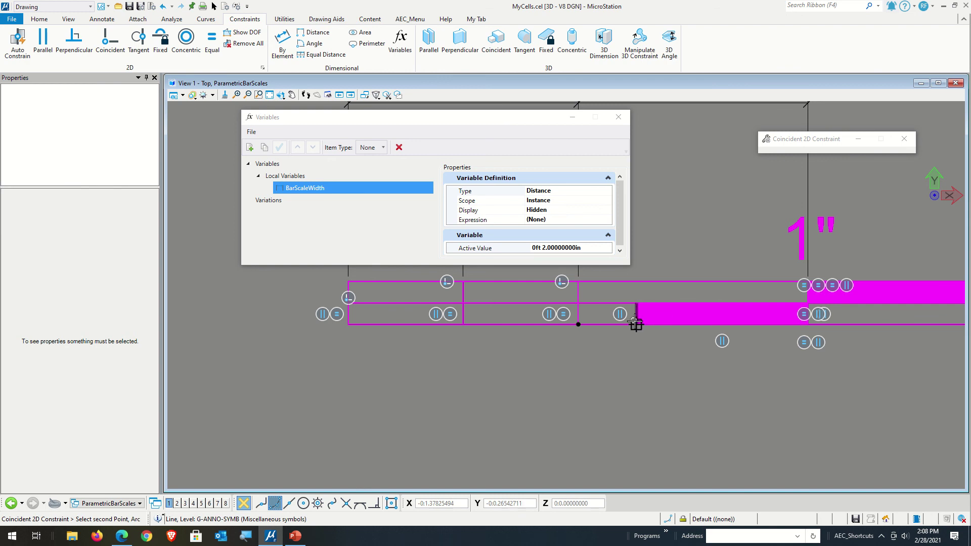
left_click(635, 322)
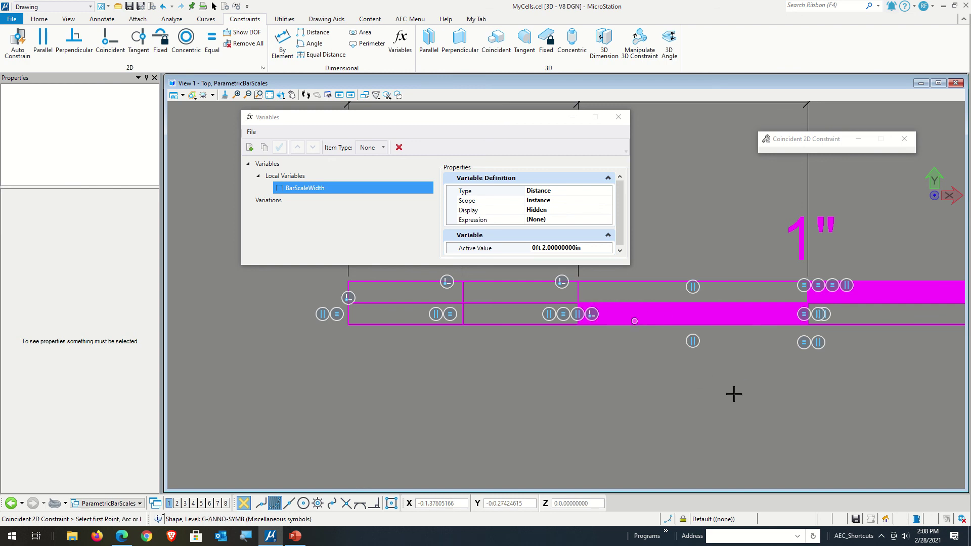
Check the degrees of freedom of the filled shape between 1/2" and 1".
scroll(506, 385, "down", 1)
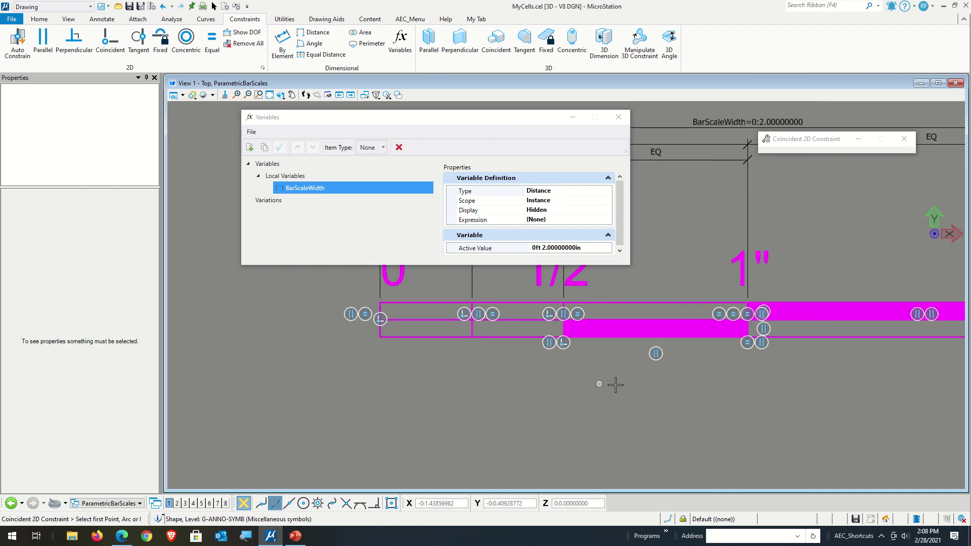
left_click(242, 32)
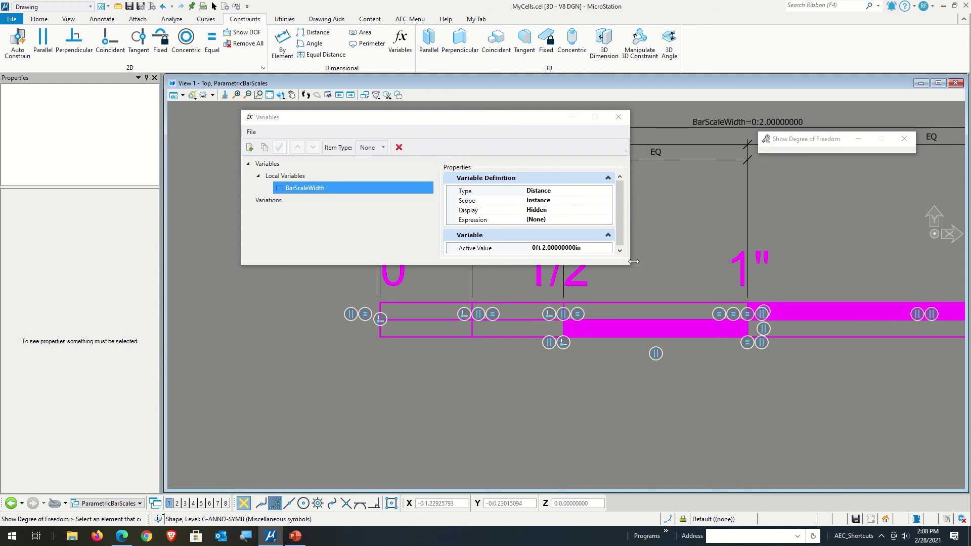
left_click(664, 304)
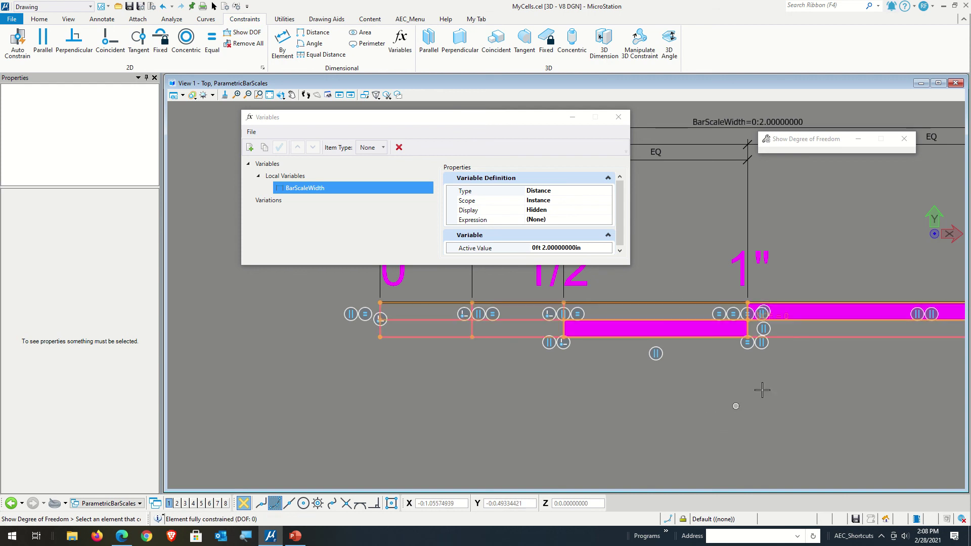
scroll(773, 320, "up", 2)
scroll(765, 332, "down", 4)
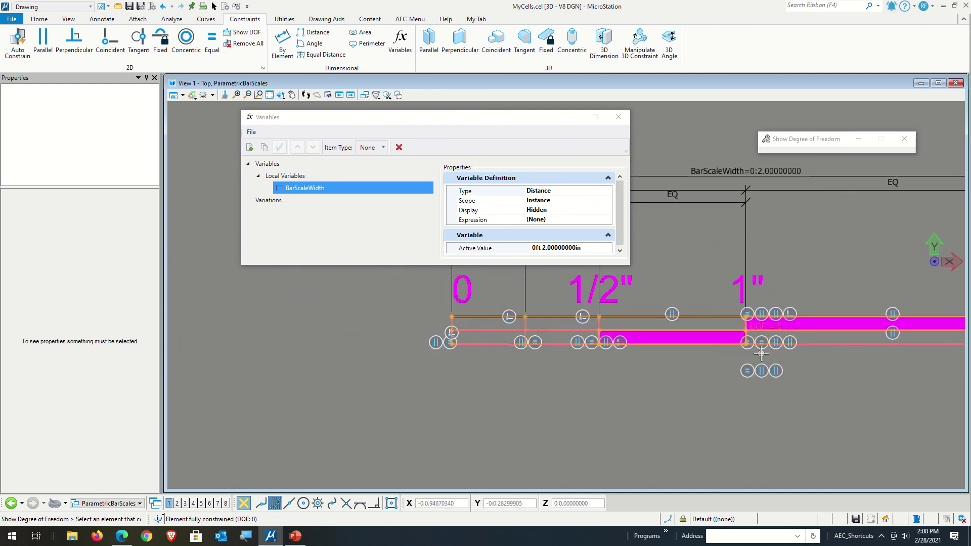
scroll(576, 385, "down", 2)
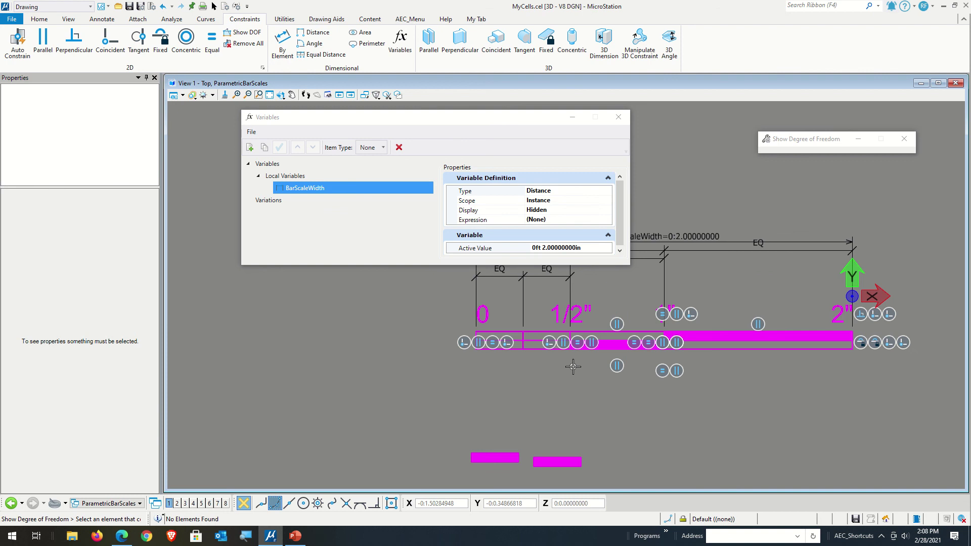
Select the filled shape between 1/2" and 1" and review its parallel and coincident constraints.
left_click(213, 7)
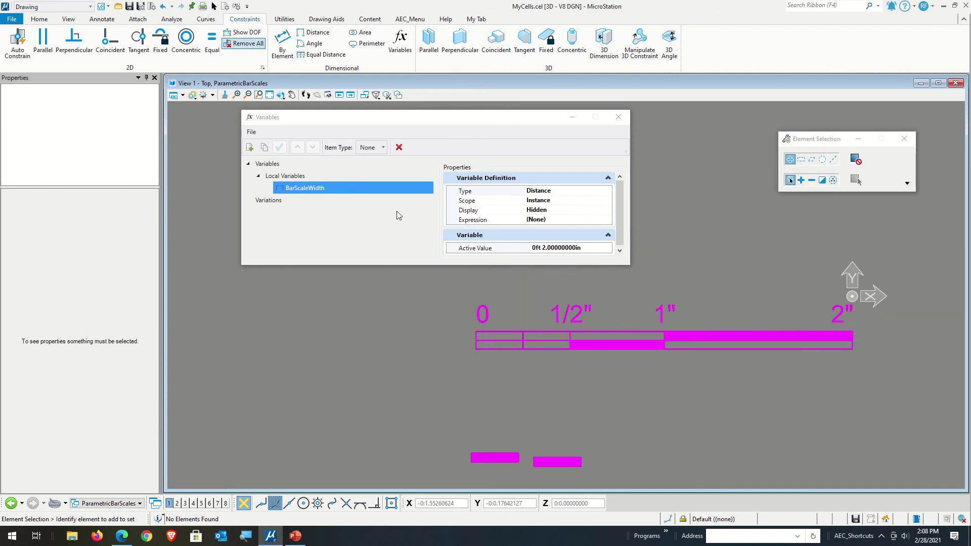
scroll(606, 369, "up", 4)
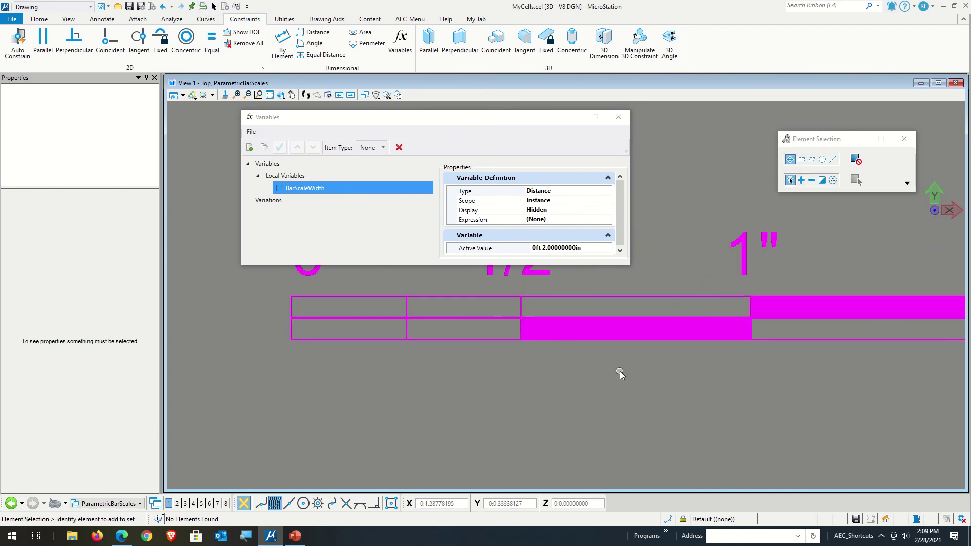
left_click(568, 329)
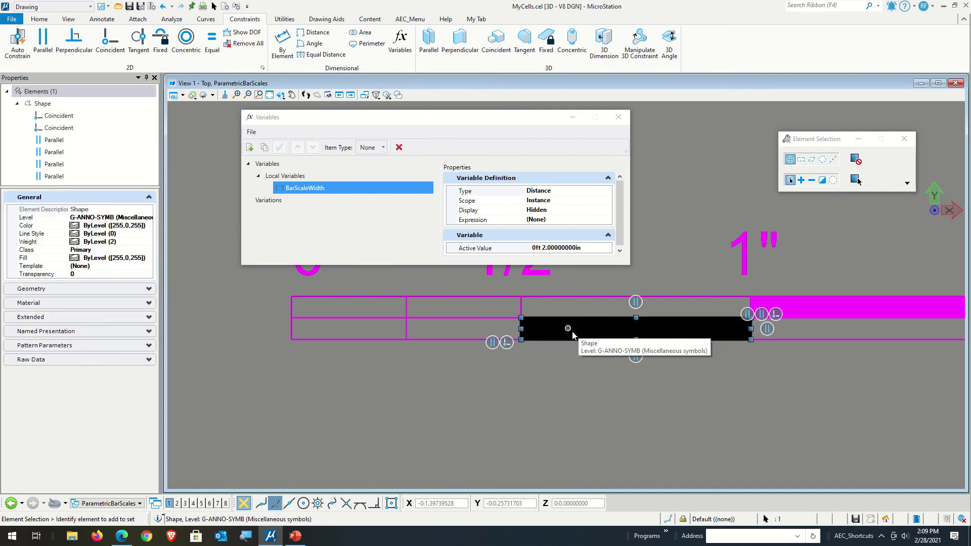
scroll(522, 390, "down", 1)
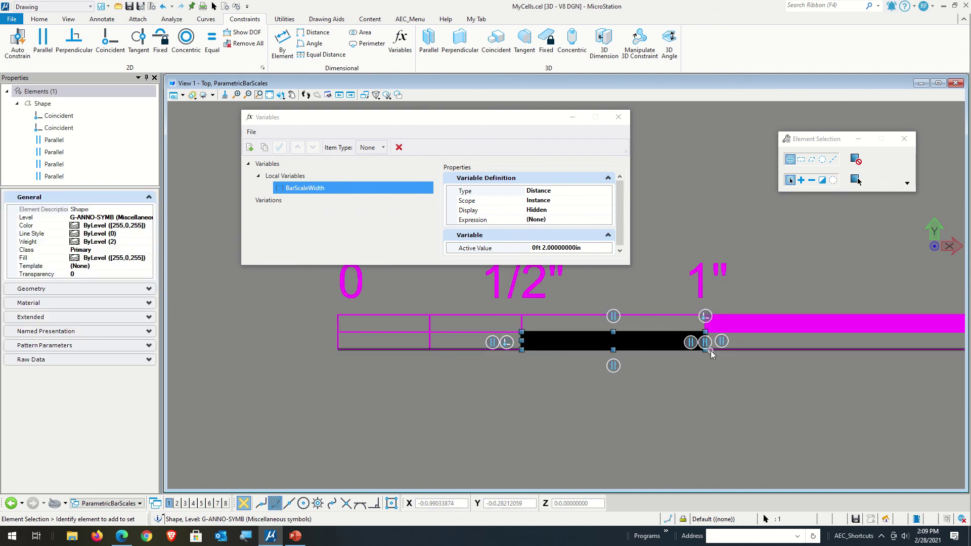
Move the two remaining loose filled shapes up to just below the bar, near 0 and 1/2", and clear the selection.
scroll(407, 384, "down", 2)
scroll(551, 382, "up", 1)
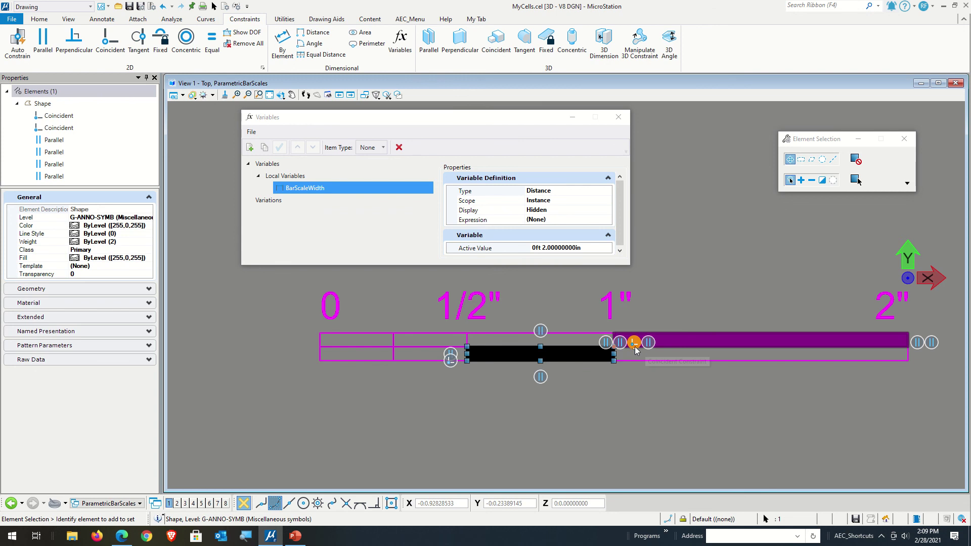
left_click(618, 410)
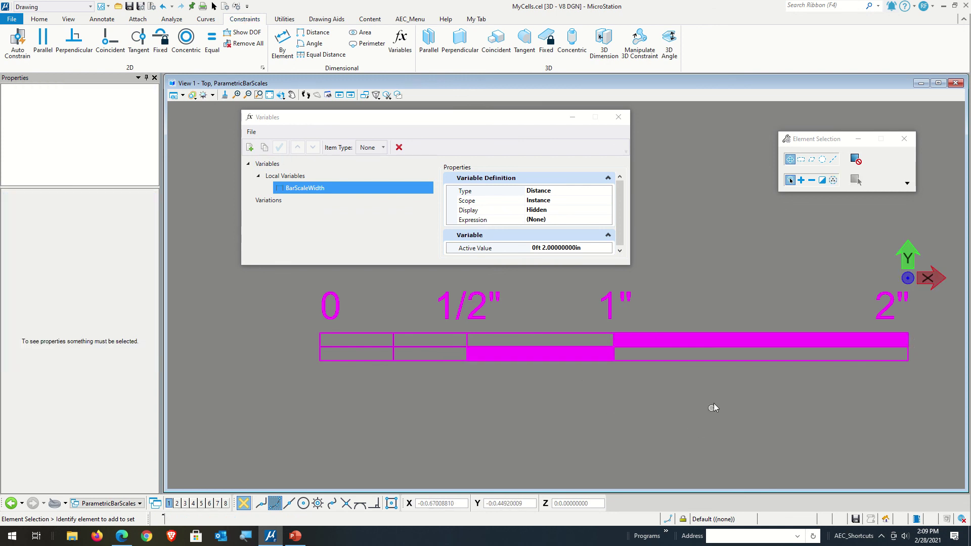
scroll(709, 405, "down", 3)
scroll(522, 474, "up", 2)
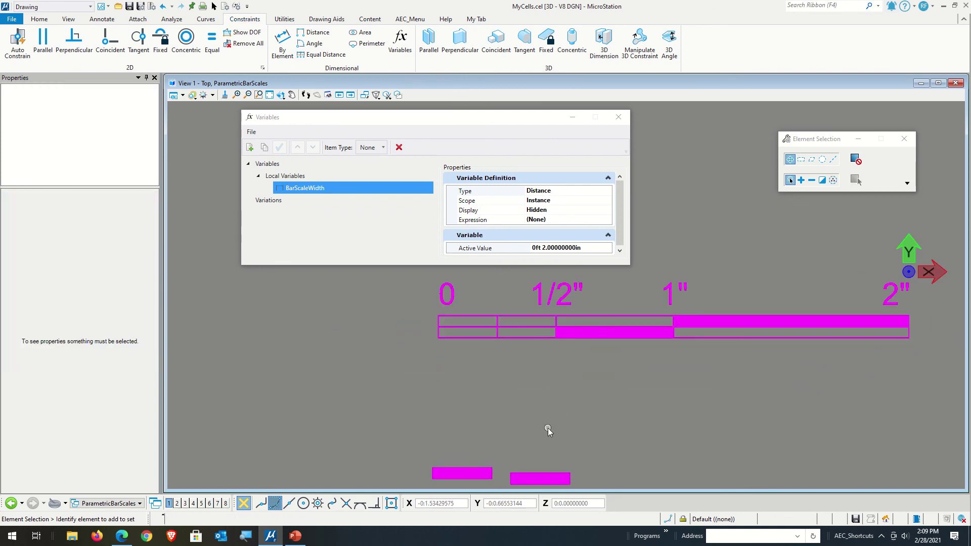
left_click_drag(532, 477, 525, 358)
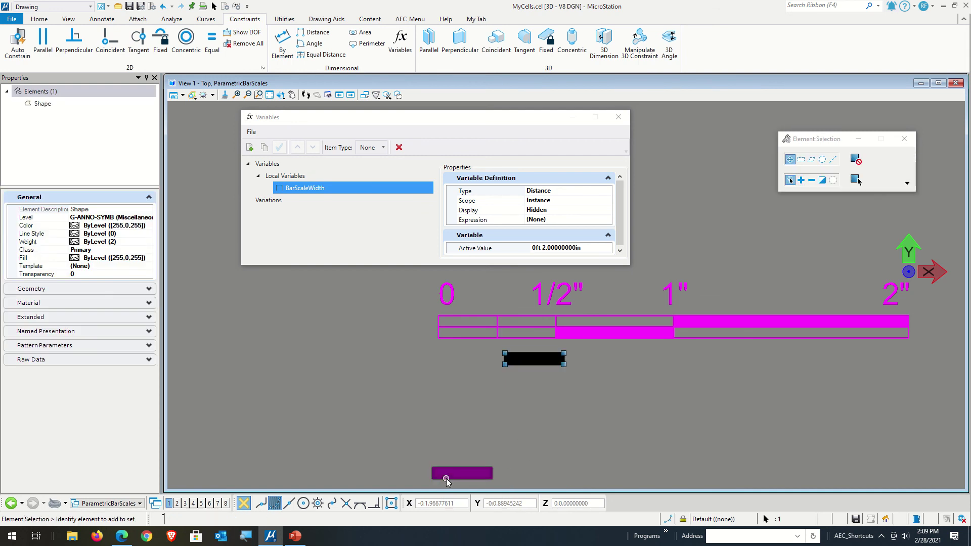
left_click_drag(461, 473, 456, 383)
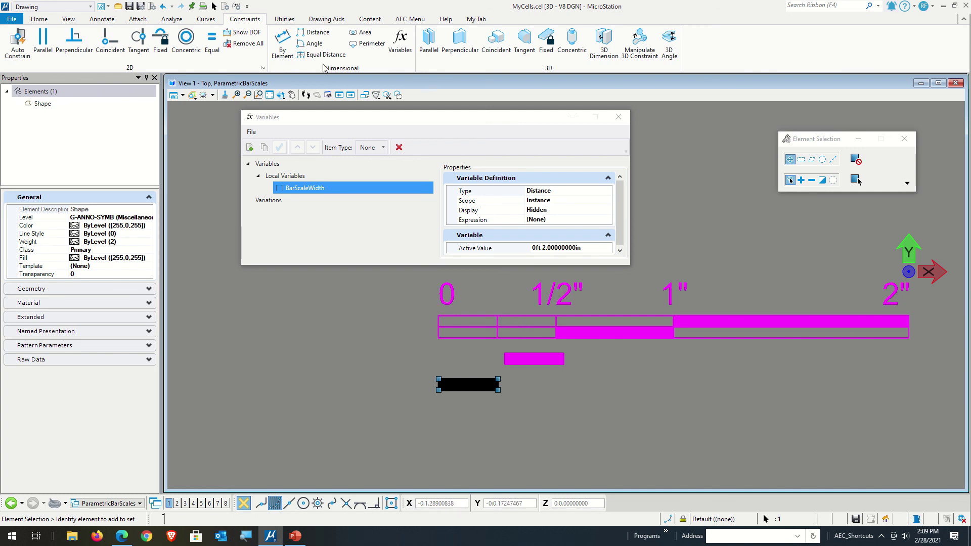
left_click(273, 282)
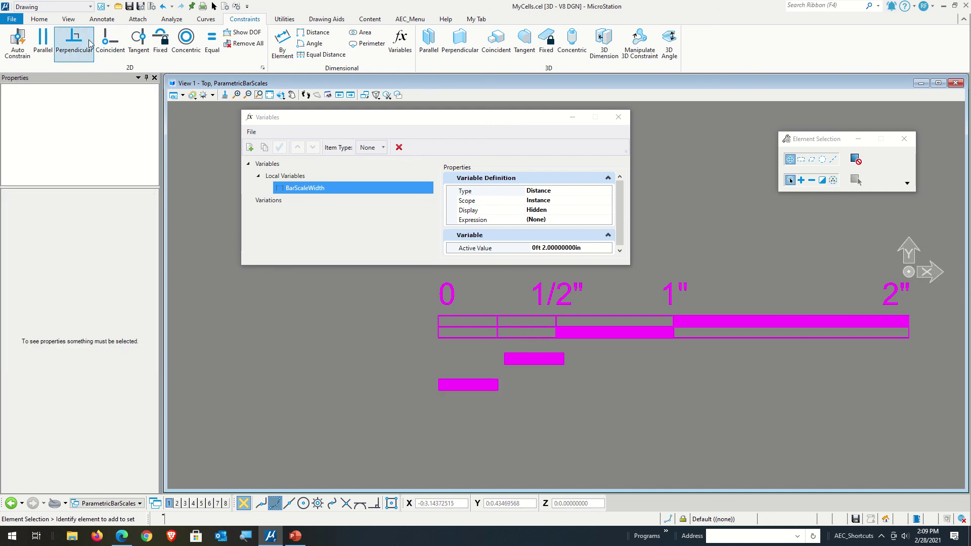
Constrain the right and left edges of the loose filled shape nearest 1/2" parallel to the bar's right end line.
left_click(43, 42)
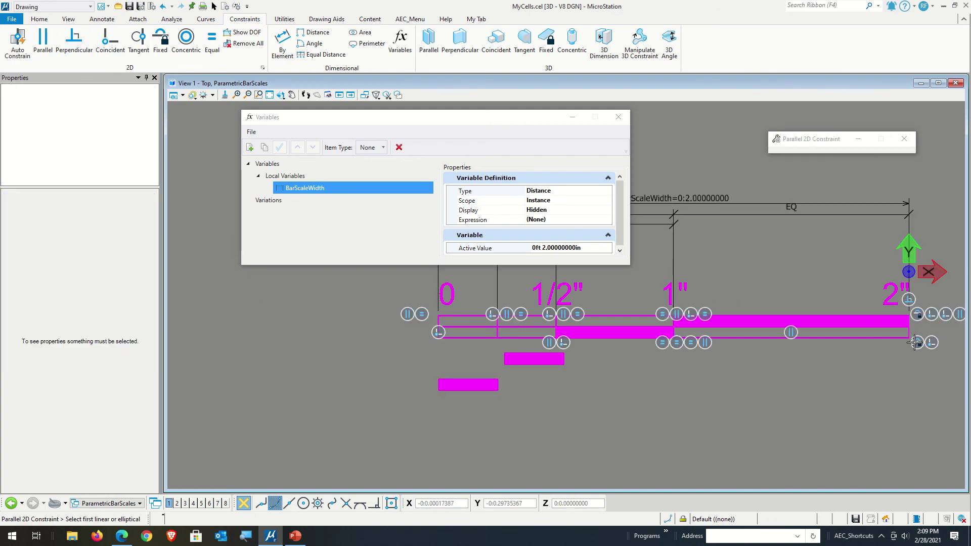
left_click(761, 337)
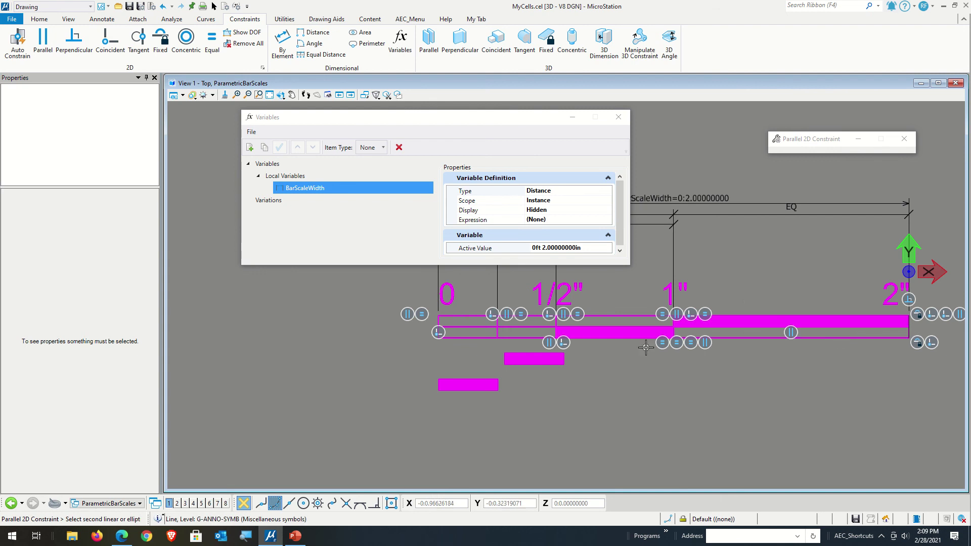
left_click(561, 353)
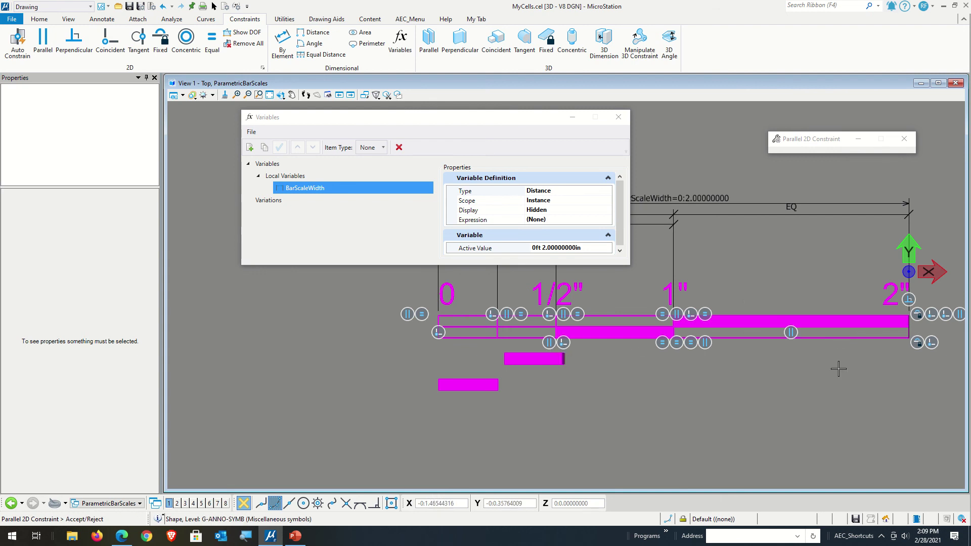
left_click(908, 329)
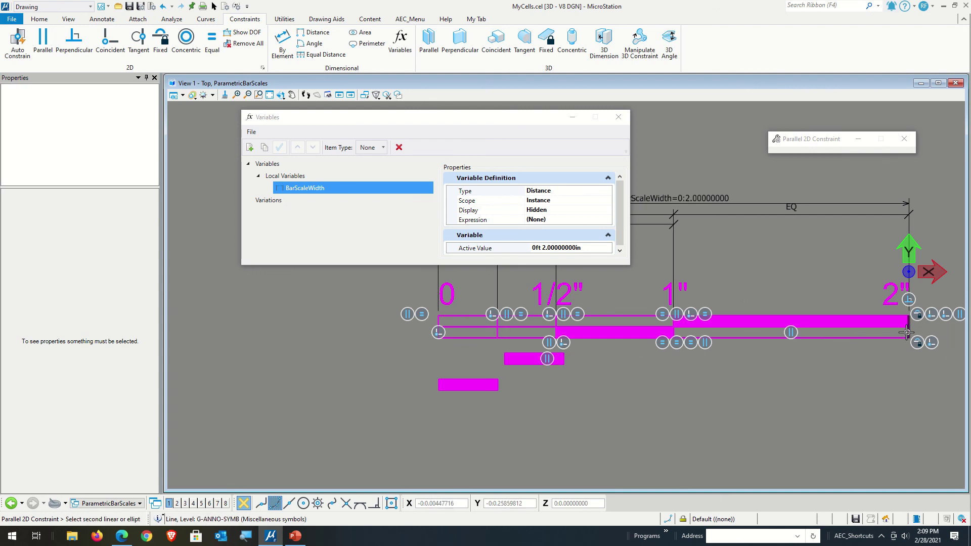
left_click(504, 360)
left_click(521, 374)
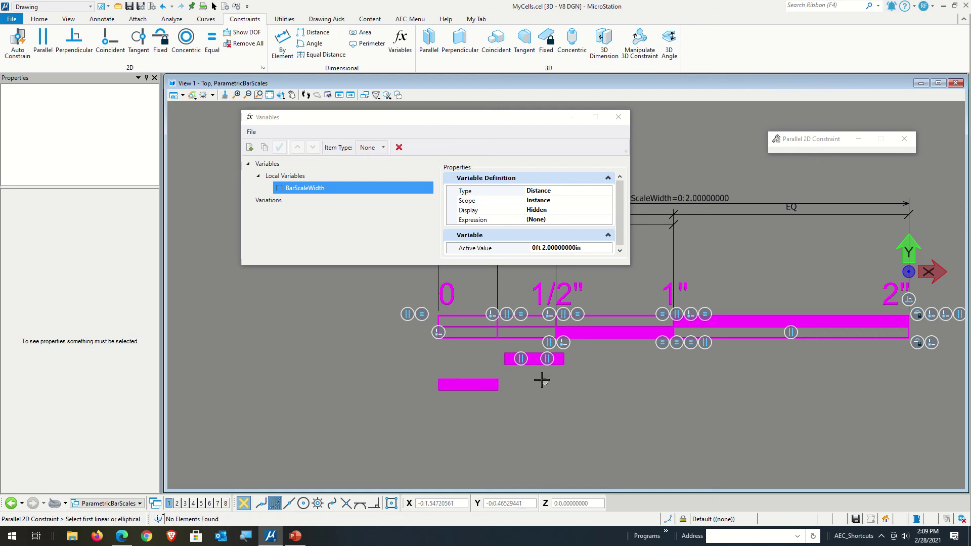
Constrain the top and bottom edges of the loose filled shape nearest 1/2" parallel to the bar's top line.
left_click(532, 316)
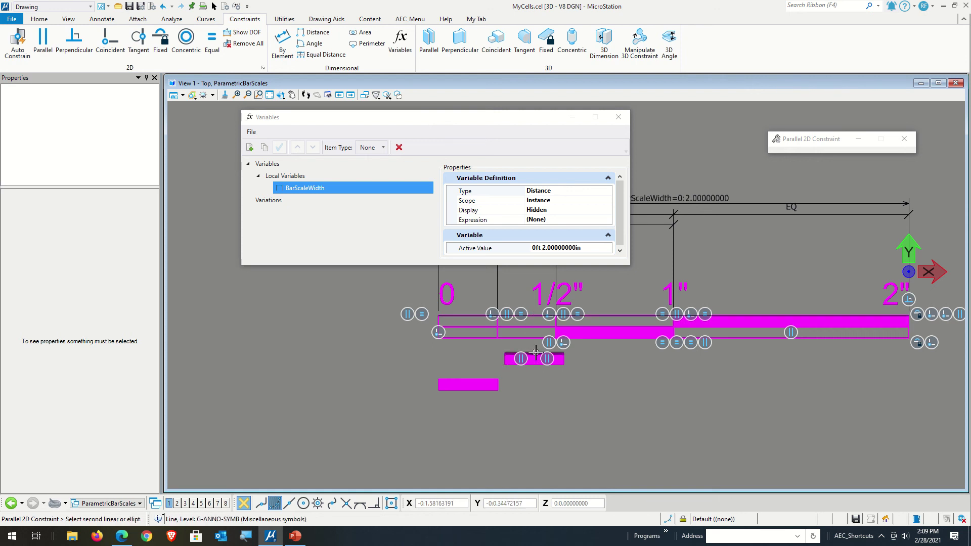
left_click(535, 352)
left_click(538, 352)
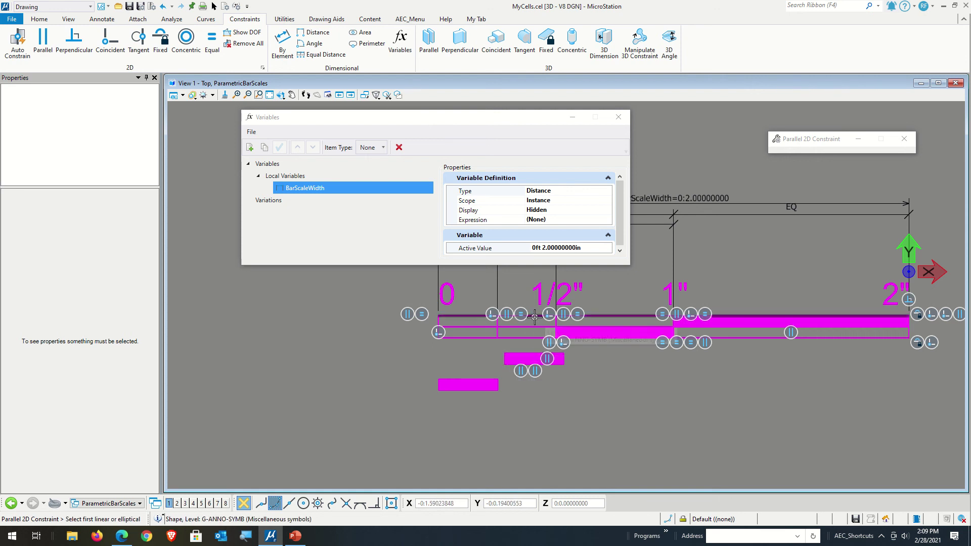
left_click(534, 316)
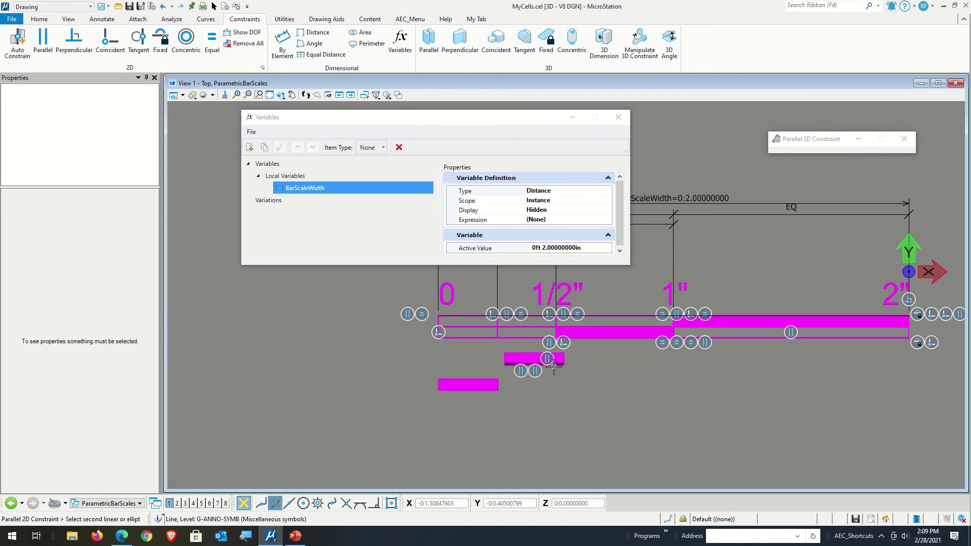
left_click(553, 367)
left_click(576, 402)
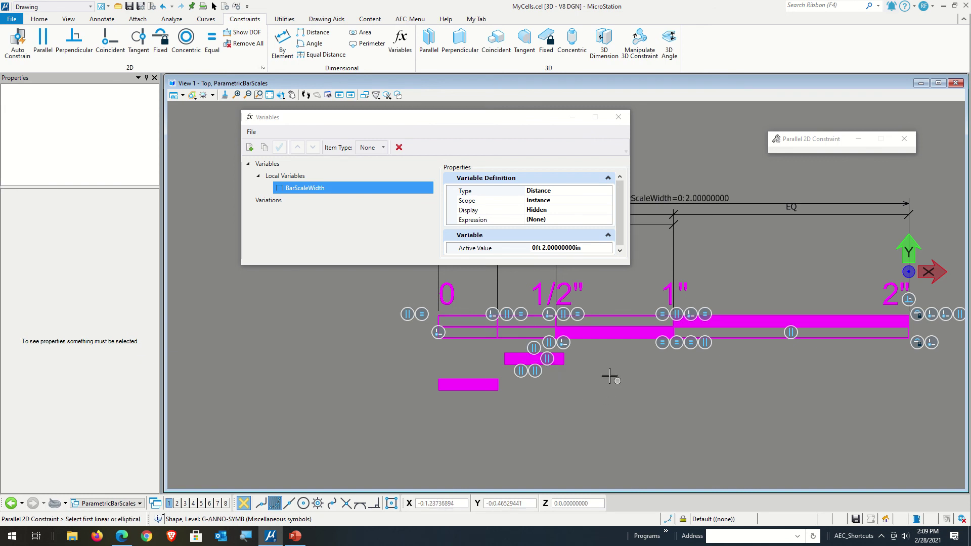
Constrain that shape's lower right corner coincident with the 1/2" divider's midpoint and its upper left corner with the top of the divider between 0 and 1/2".
scroll(506, 311, "up", 2)
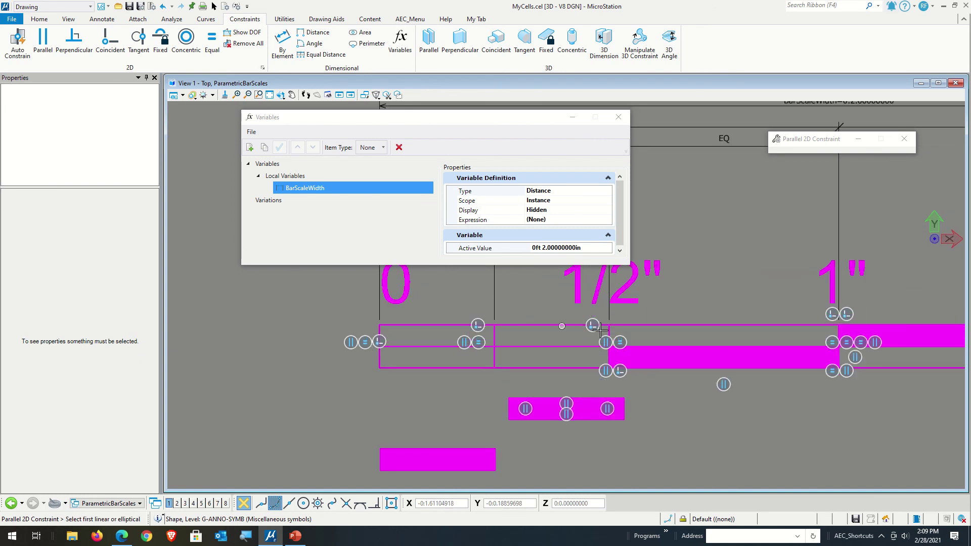
left_click(109, 42)
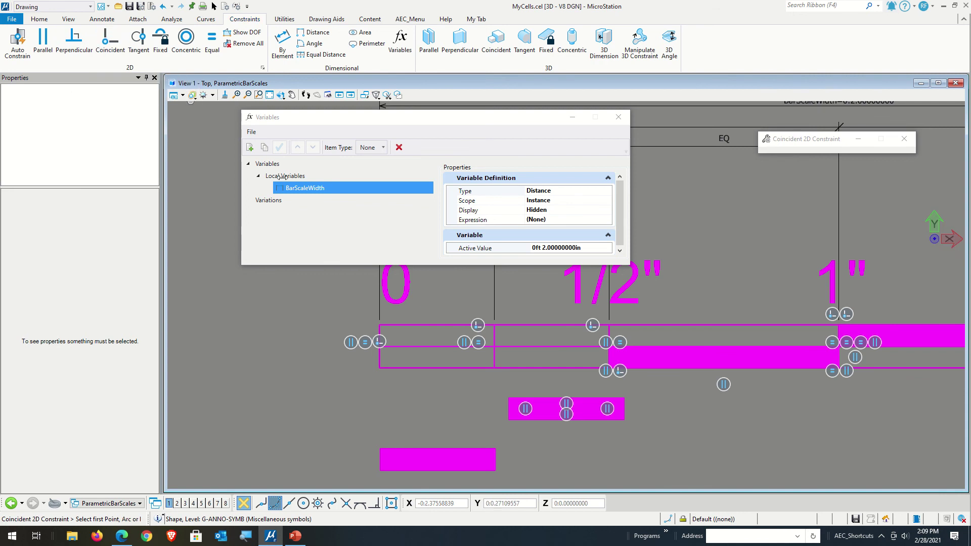
left_click(609, 347)
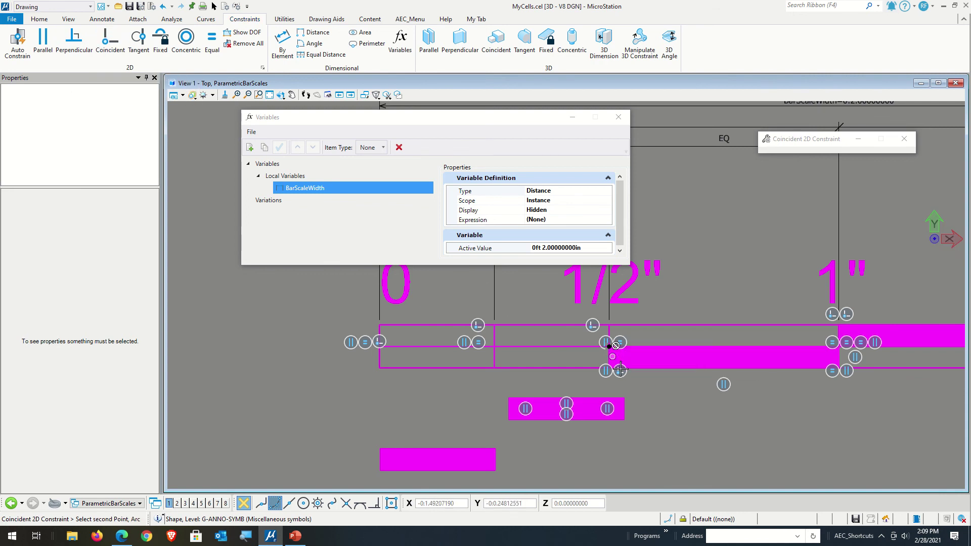
left_click(624, 419)
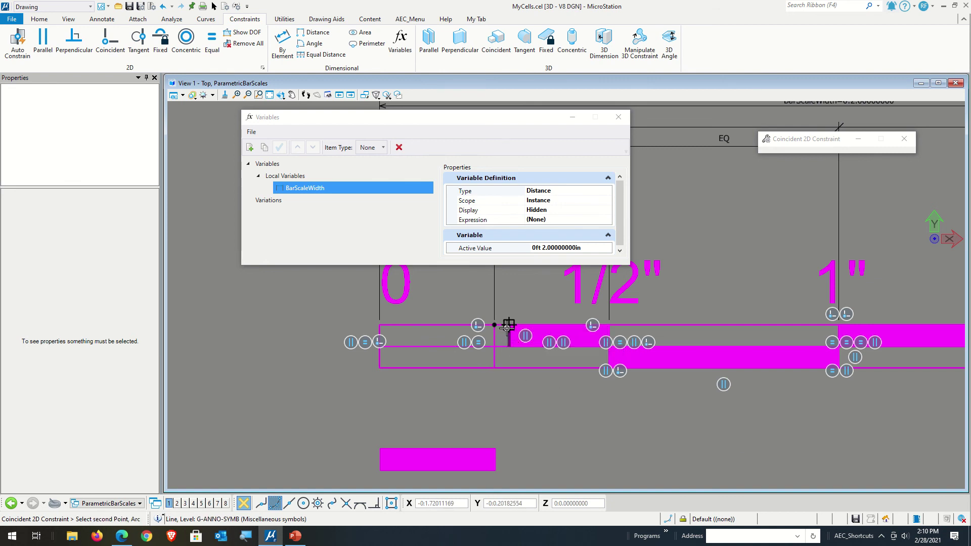
left_click(509, 326)
left_click(594, 407)
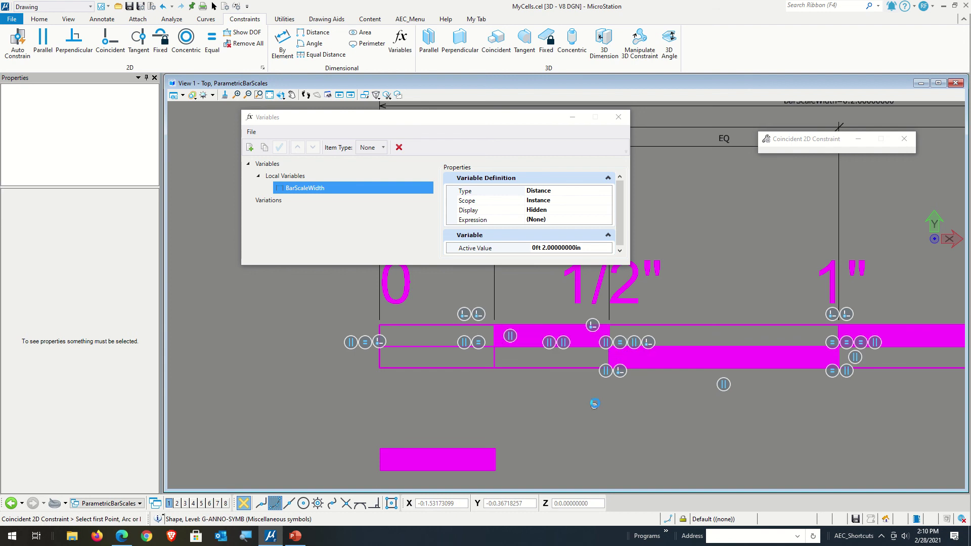
Constrain the right and left edges of the last loose filled shape below 0 parallel to the bar's right end line.
scroll(326, 346, "down", 2)
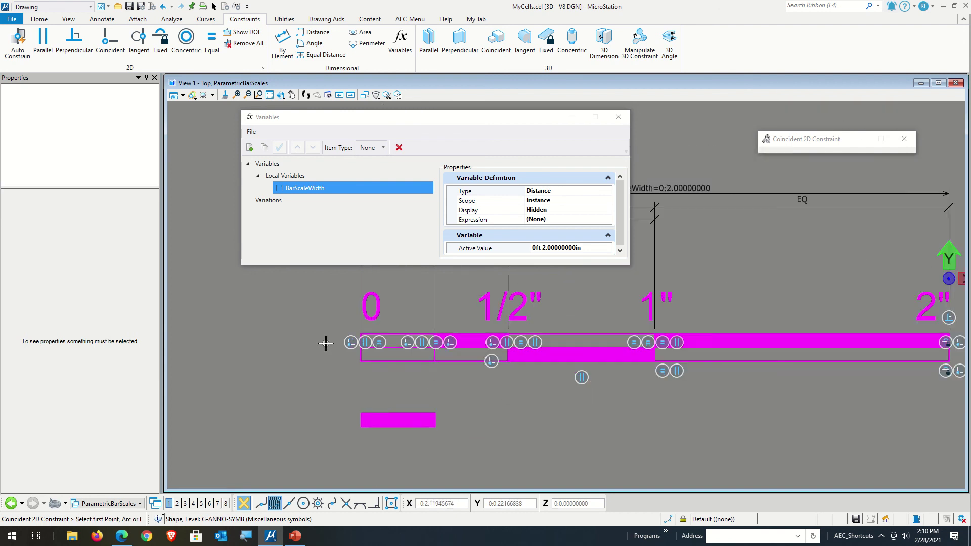
scroll(326, 344, "up", 1)
scroll(326, 343, "down", 1)
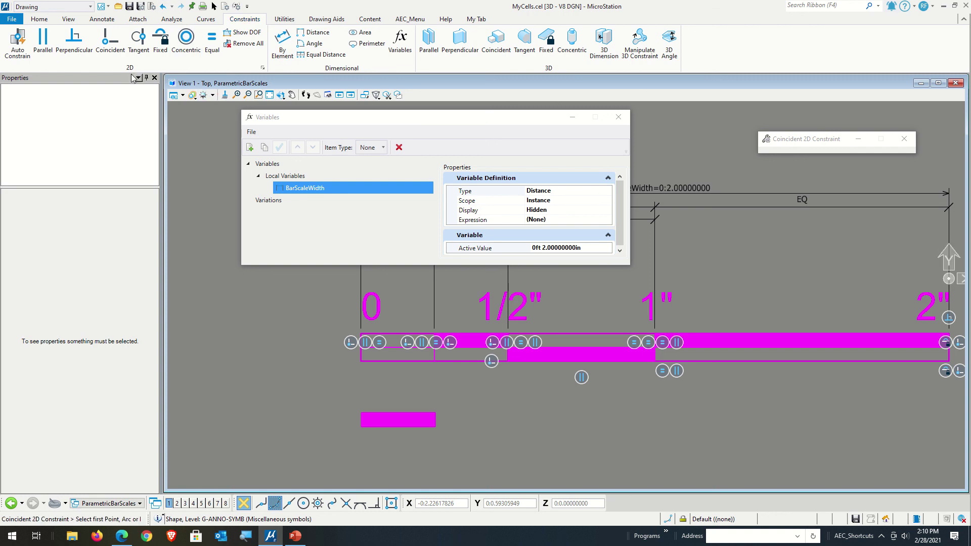
left_click(49, 41)
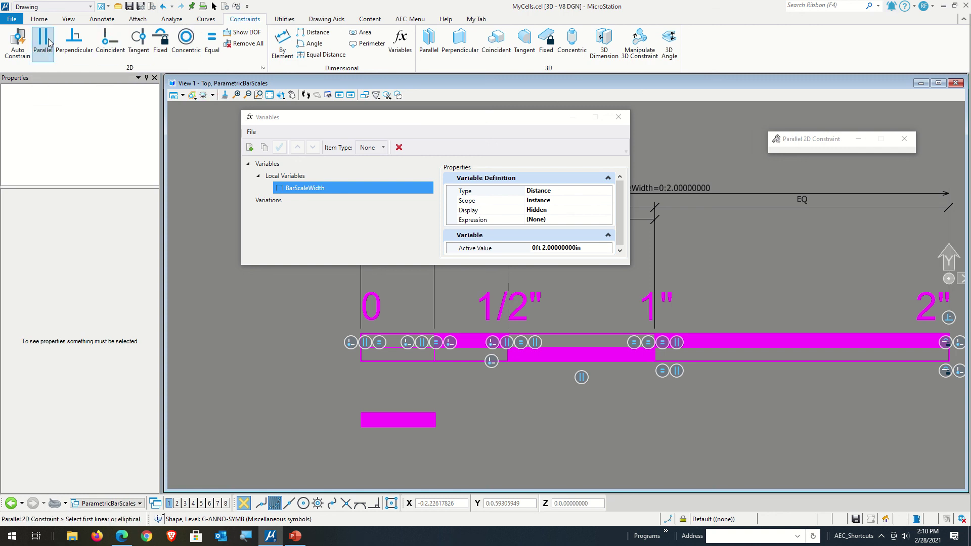
left_click(949, 360)
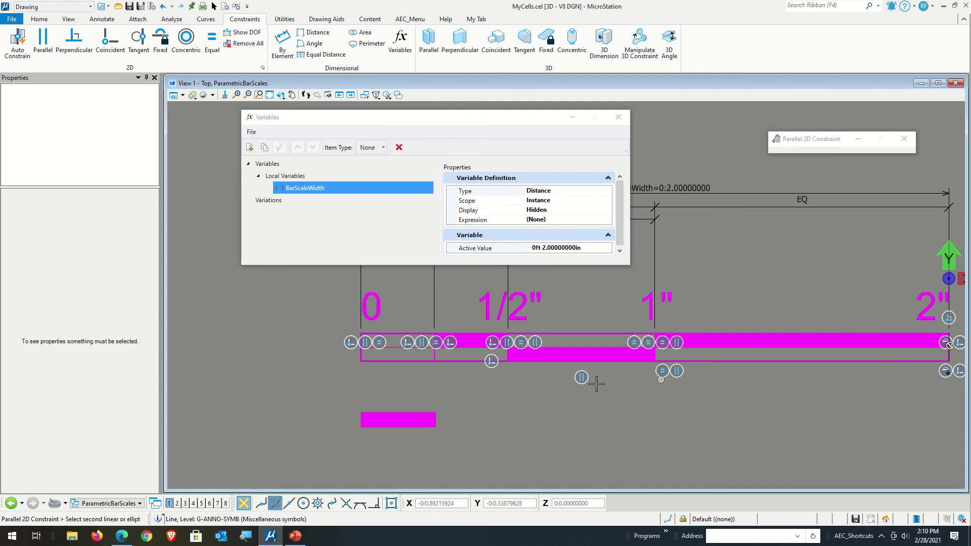
left_click(436, 419)
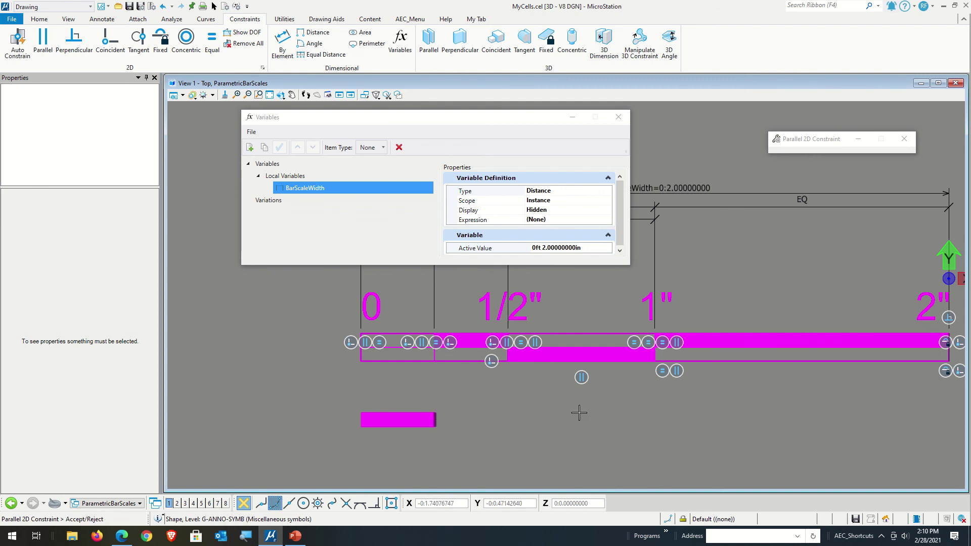
left_click(911, 375)
left_click(902, 363)
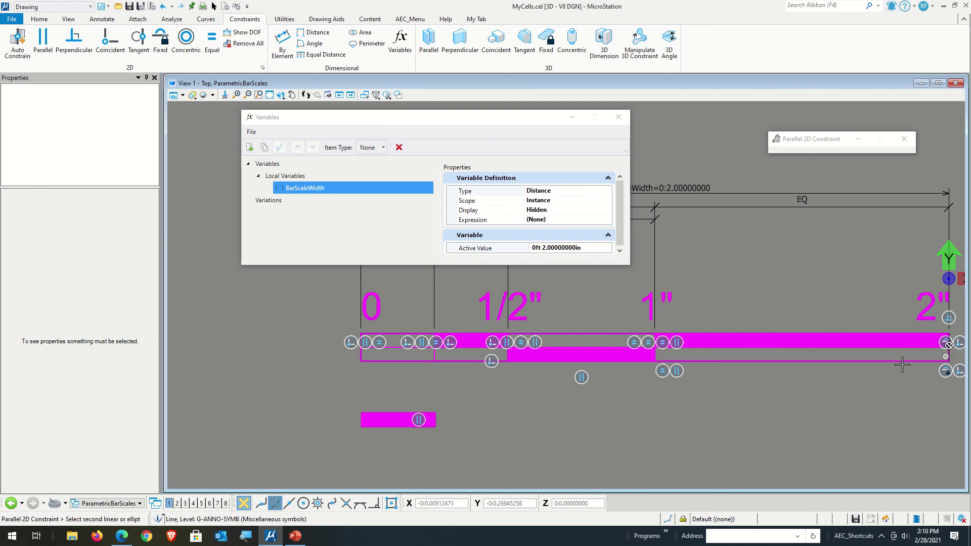
left_click(358, 423)
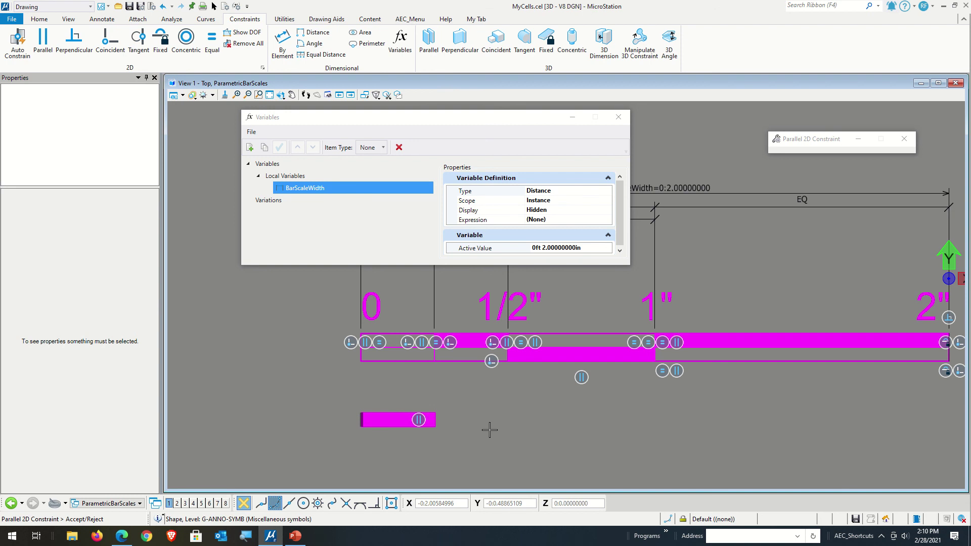
left_click(476, 419)
Constrain the top and bottom edges of the last loose filled shape parallel to the bar's top line.
left_click(389, 334)
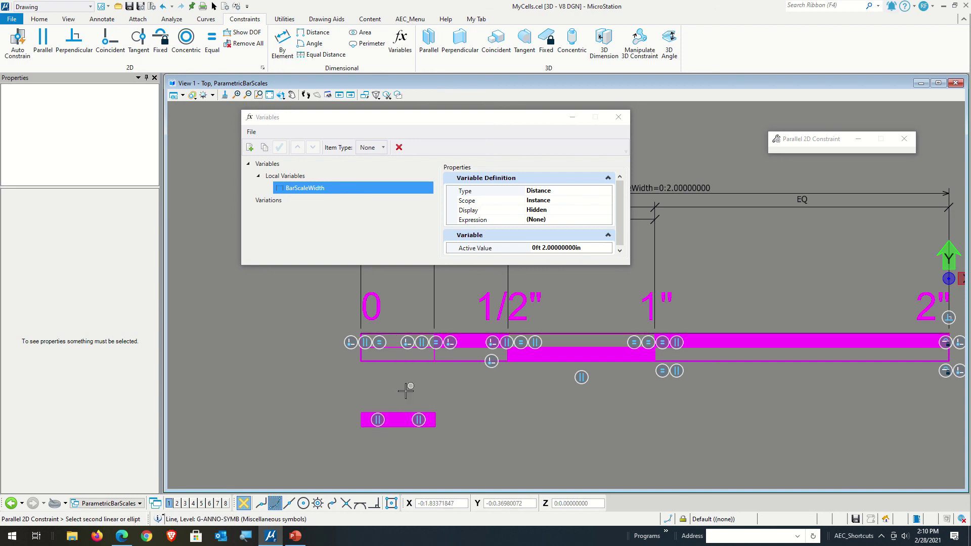
left_click(395, 416)
left_click(396, 336)
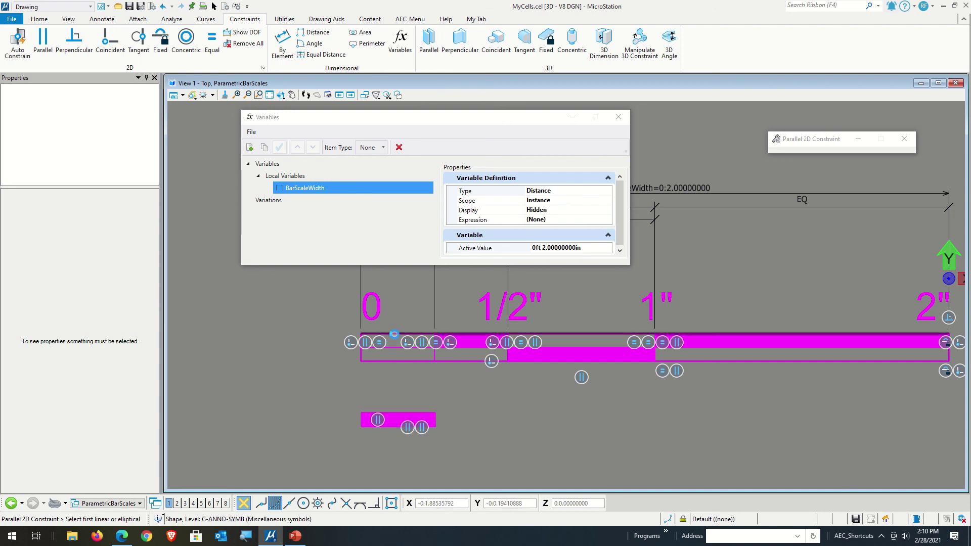
left_click(395, 335)
left_click(392, 427)
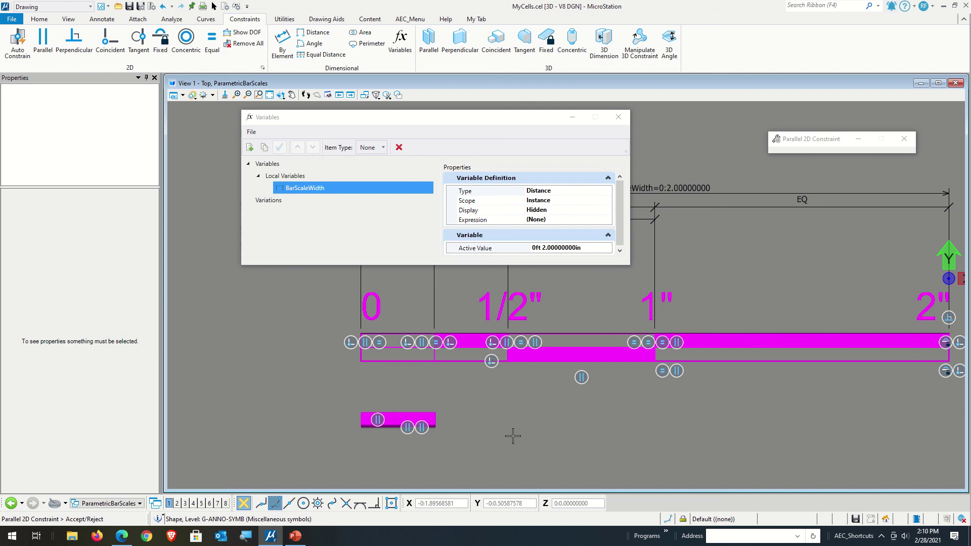
left_click(513, 436)
Constrain the last loose shape's lower right corner coincident with the bottom of the divider between 0 and 1/2".
scroll(340, 368, "up", 2)
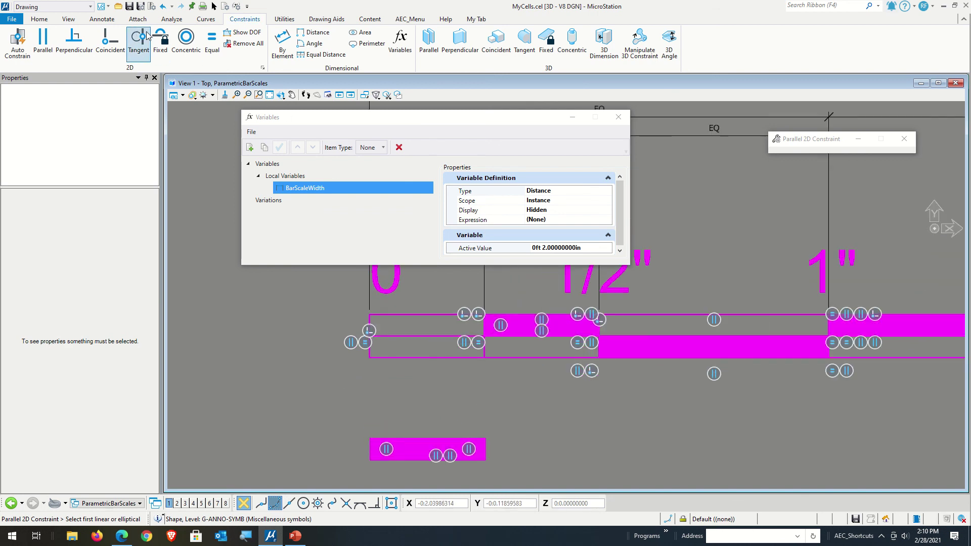
left_click(110, 38)
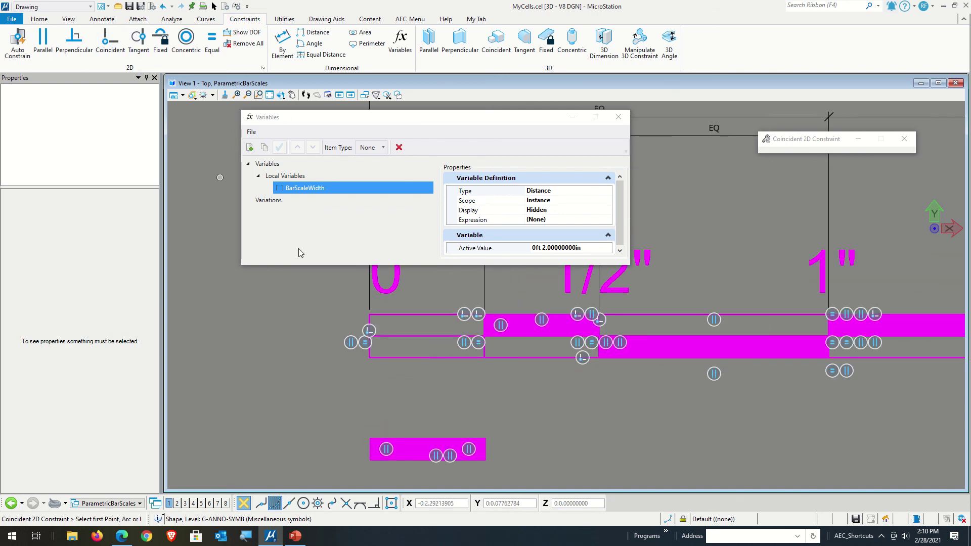
left_click(484, 358)
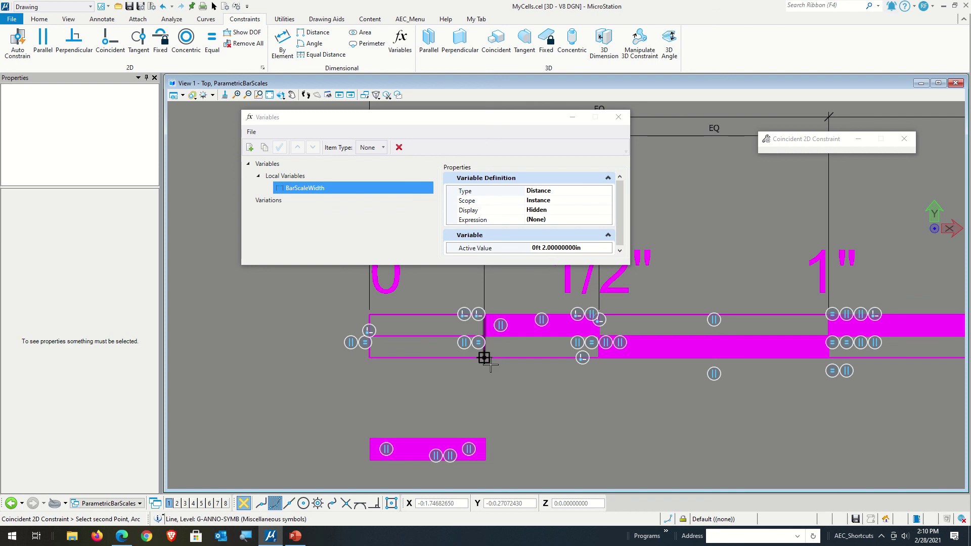
left_click(485, 459)
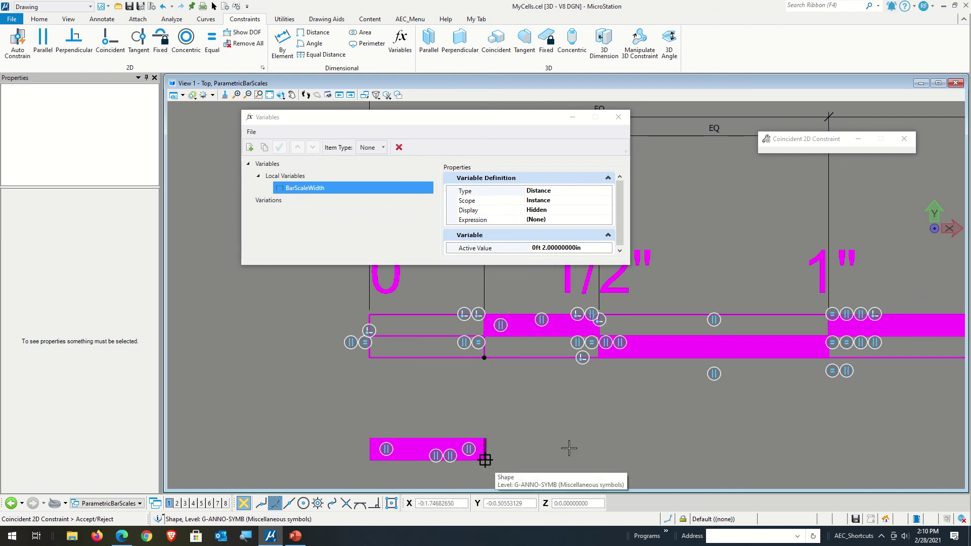
left_click(574, 420)
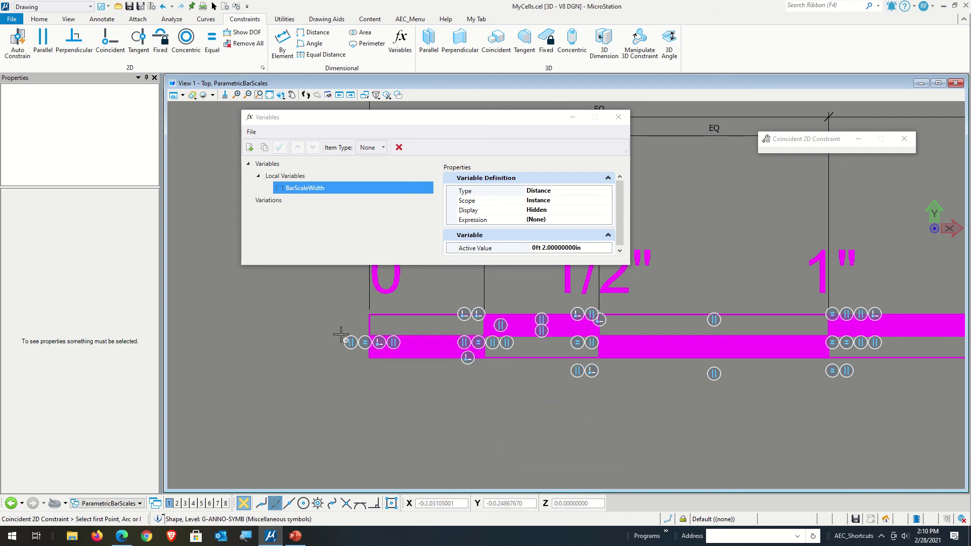
Constrain the last loose filled shape's upper left corner coincident with the midpoint of the bar's left end line below 0.
scroll(365, 342, "up", 5)
scroll(364, 342, "up", 2)
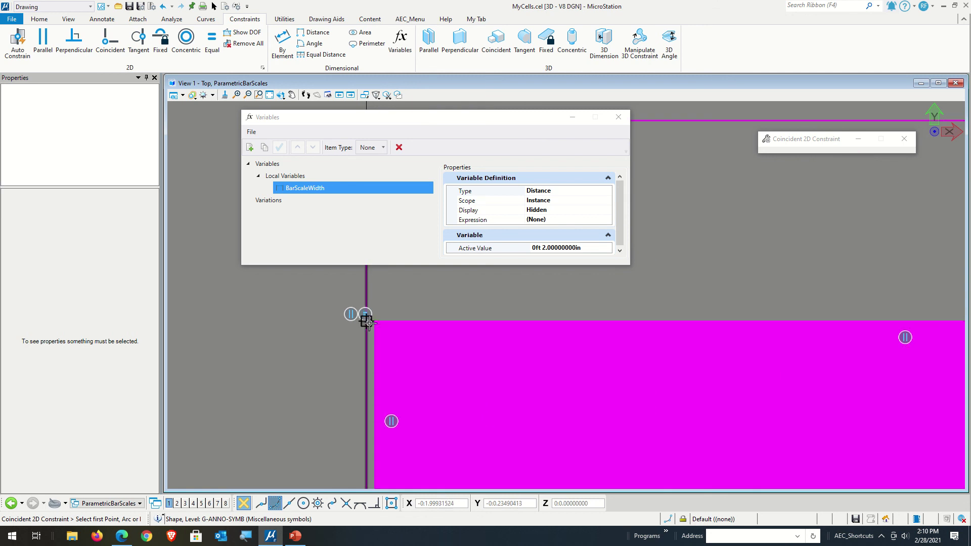
left_click(366, 322)
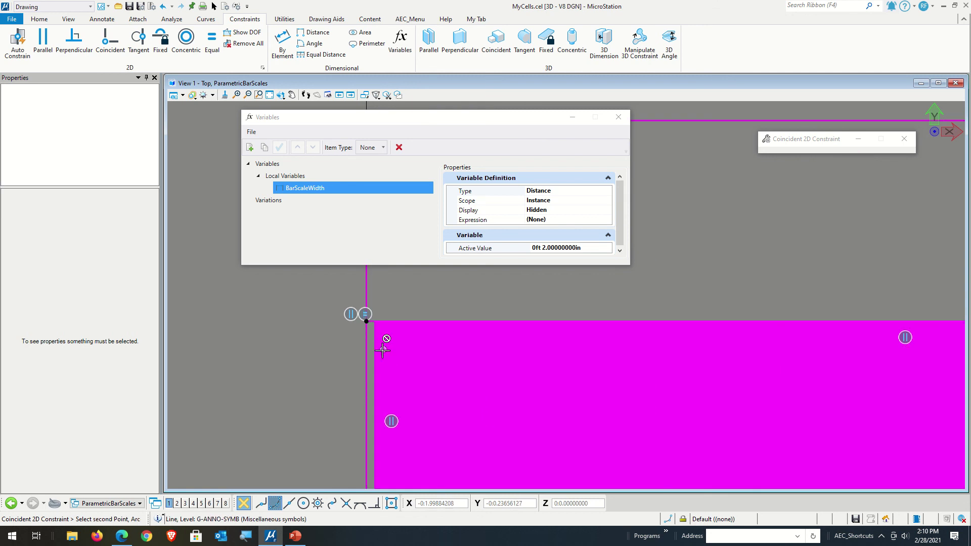
left_click(374, 321)
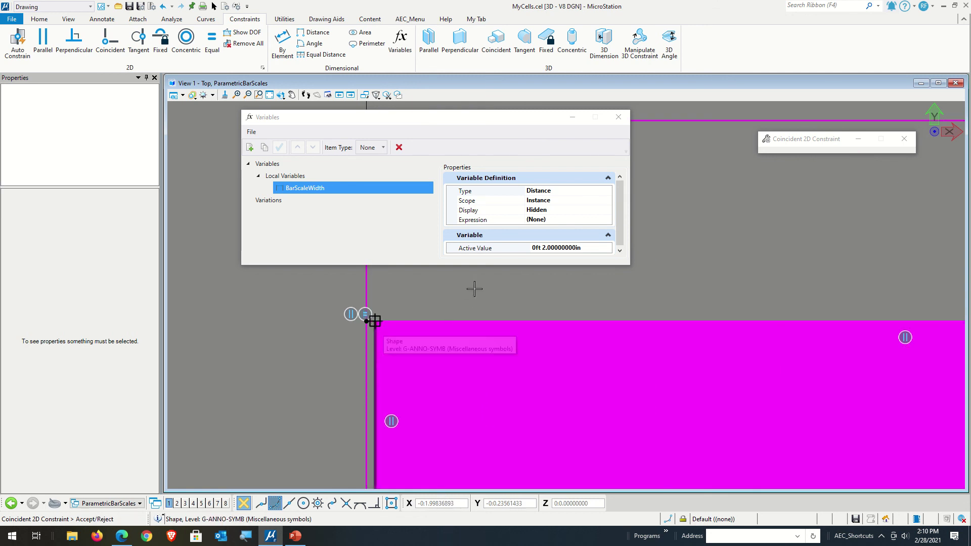
left_click(474, 288)
scroll(404, 296, "down", 4)
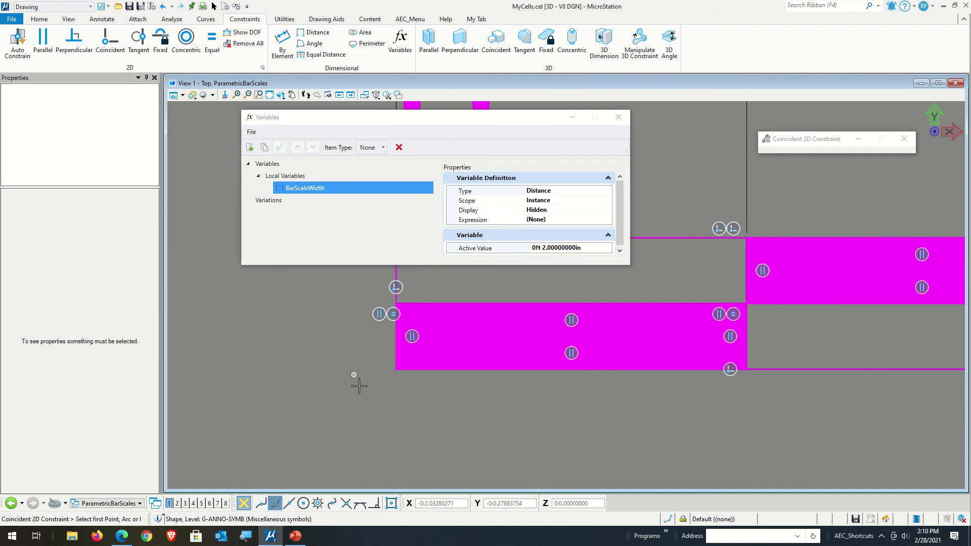
scroll(319, 395, "down", 2)
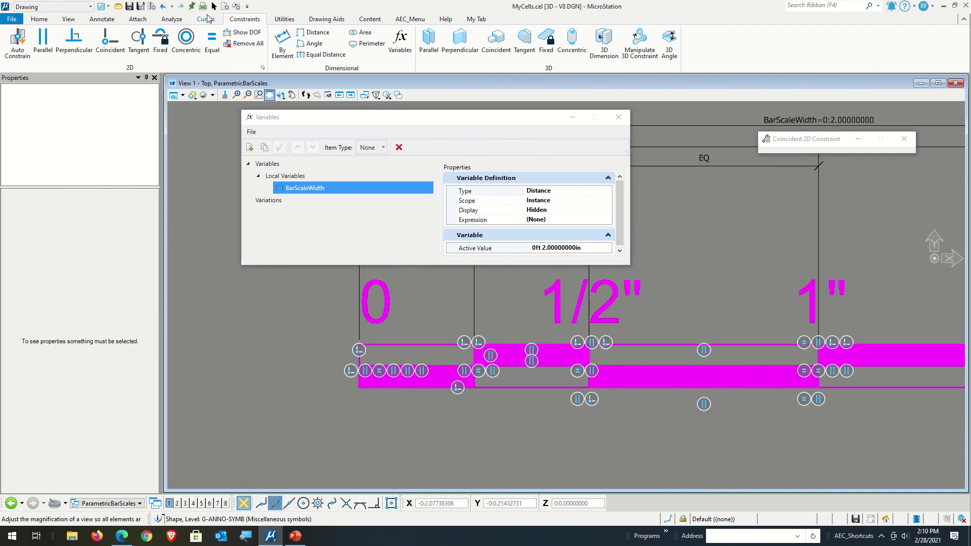
left_click(214, 8)
Set the BarScaleWidth variable's active value to 3 inches to test how the constrained bar stretches.
scroll(256, 353, "down", 2)
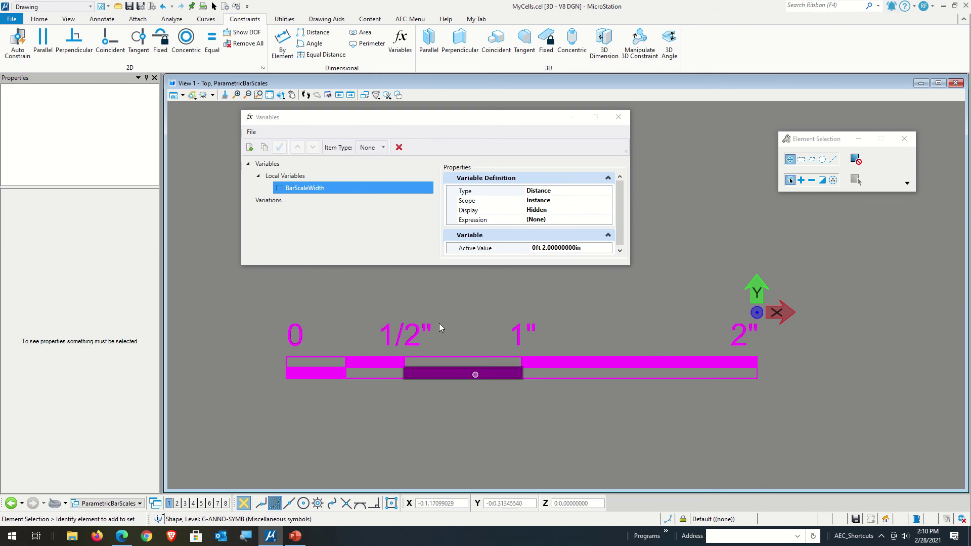
left_click(545, 248)
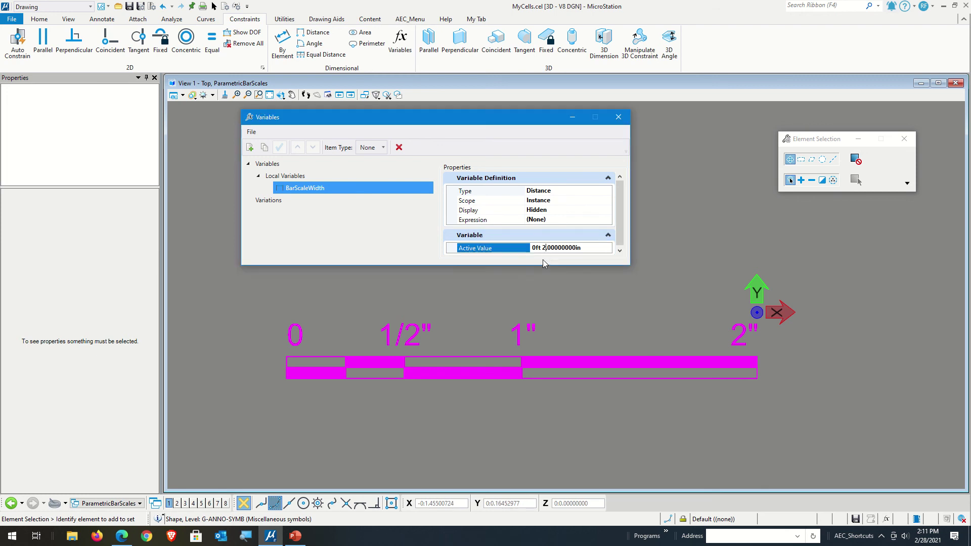
key("BackSpace")
type("3")
key("Return")
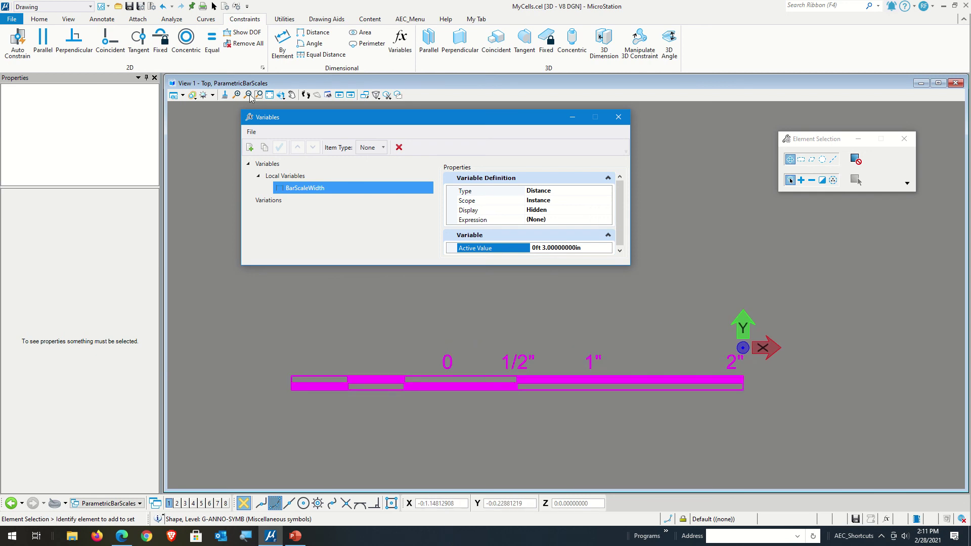
Check the remaining degrees of freedom of the bar scale's lines and filled shapes, and examine the joint at the bar's midpoint divider.
left_click(242, 33)
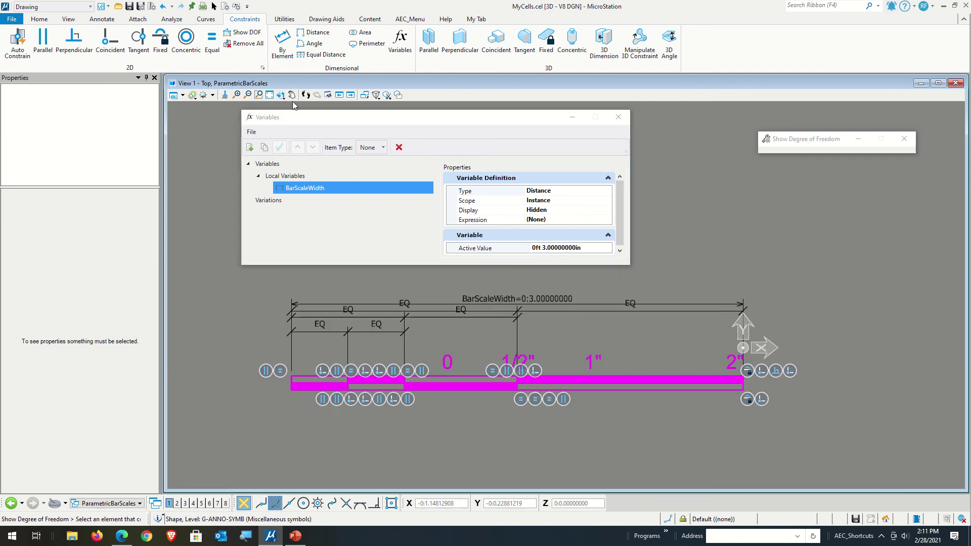
left_click(591, 391)
scroll(511, 386, "up", 4)
scroll(526, 399, "down", 3)
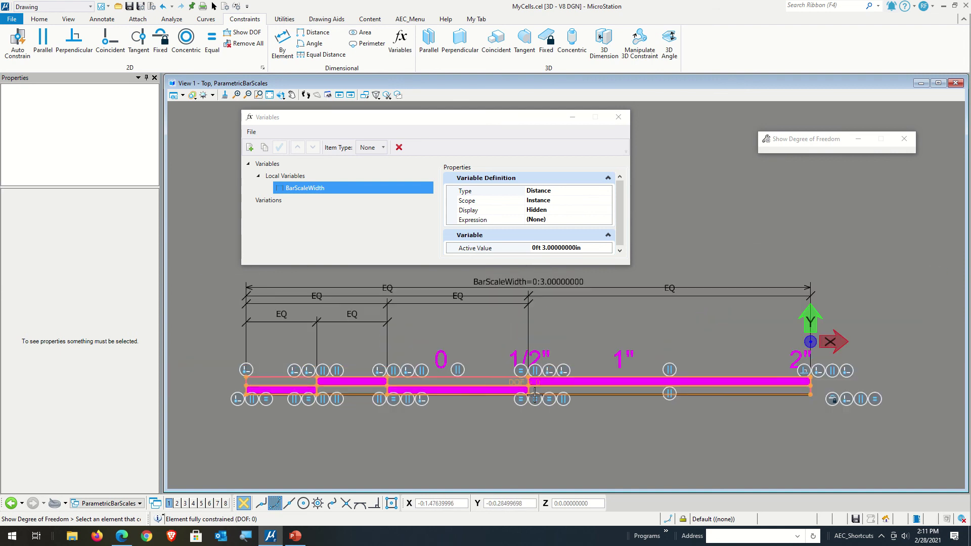
scroll(530, 402, "up", 3)
scroll(531, 402, "up", 5)
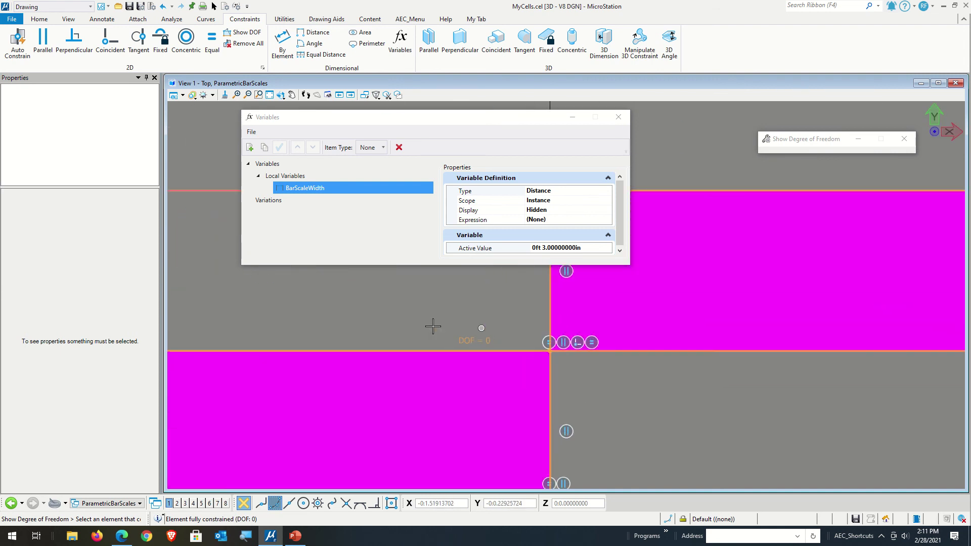
scroll(475, 379, "down", 6)
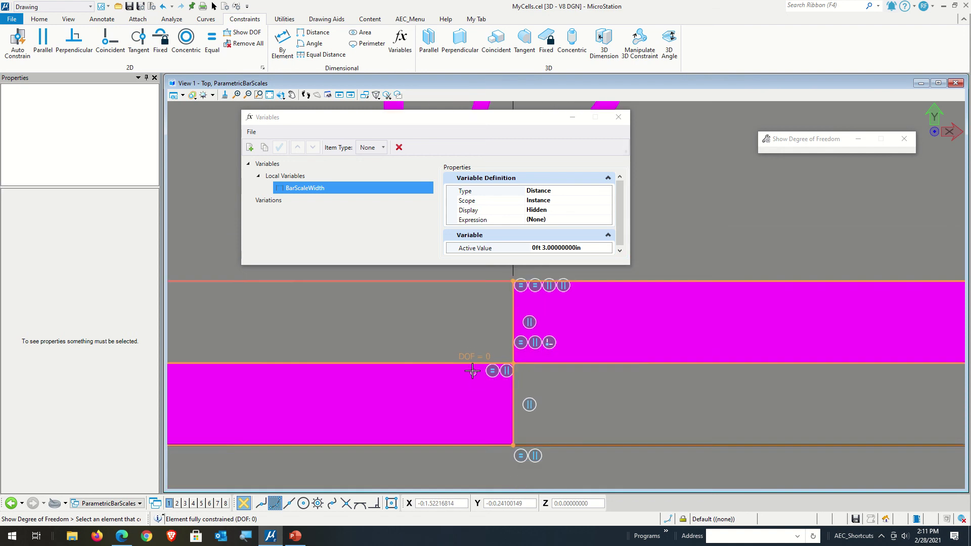
scroll(517, 377, "down", 1)
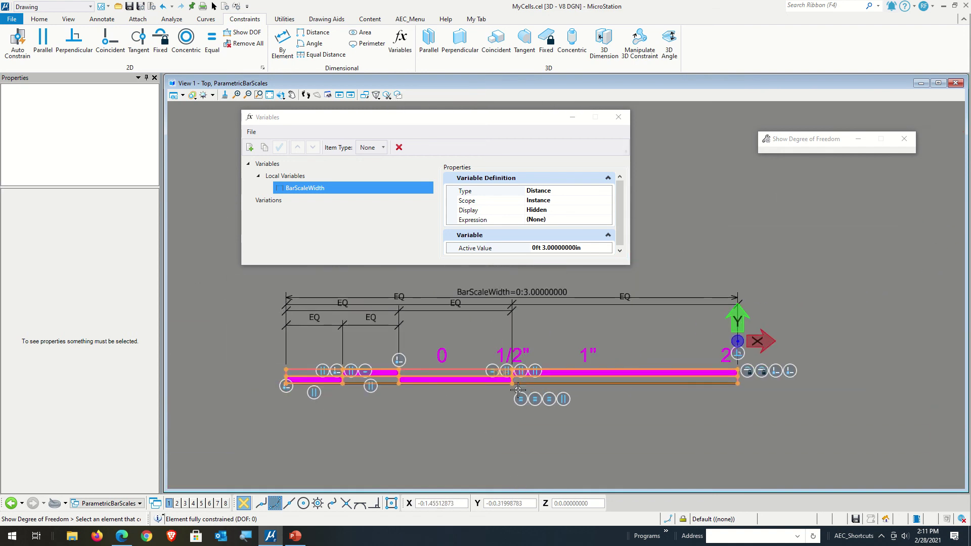
left_click(579, 440)
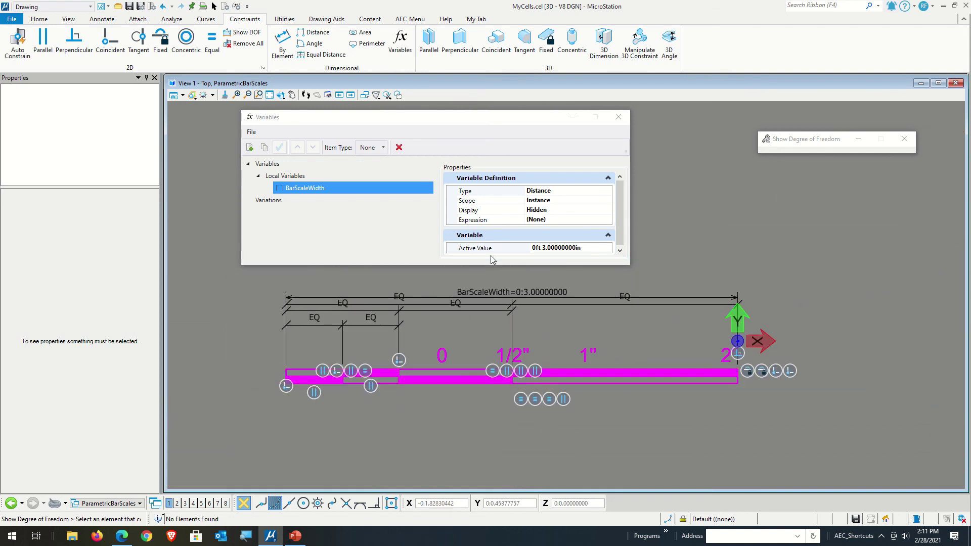
Set the BarScaleWidth variable's active value back to 2 inches and leave the degree-of-freedom display.
left_click(545, 247)
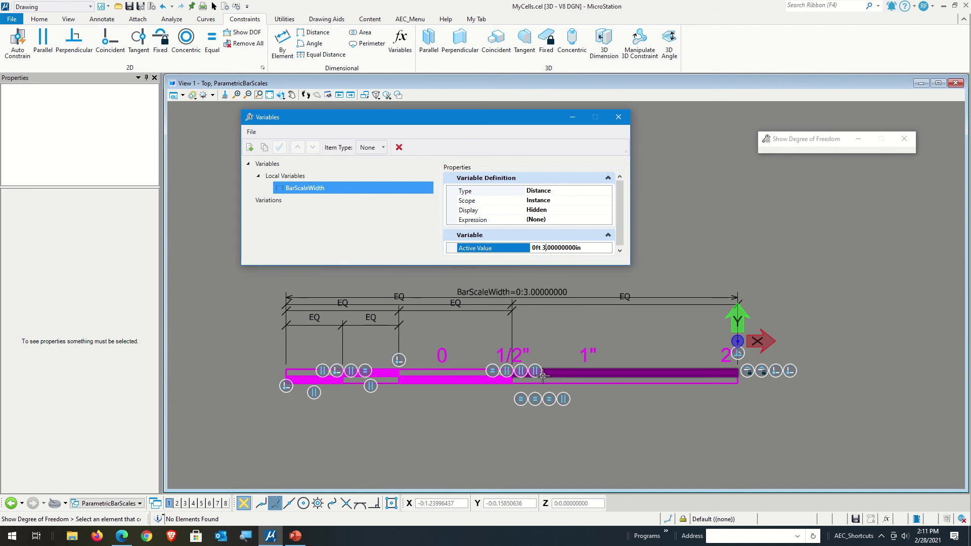
key("BackSpace")
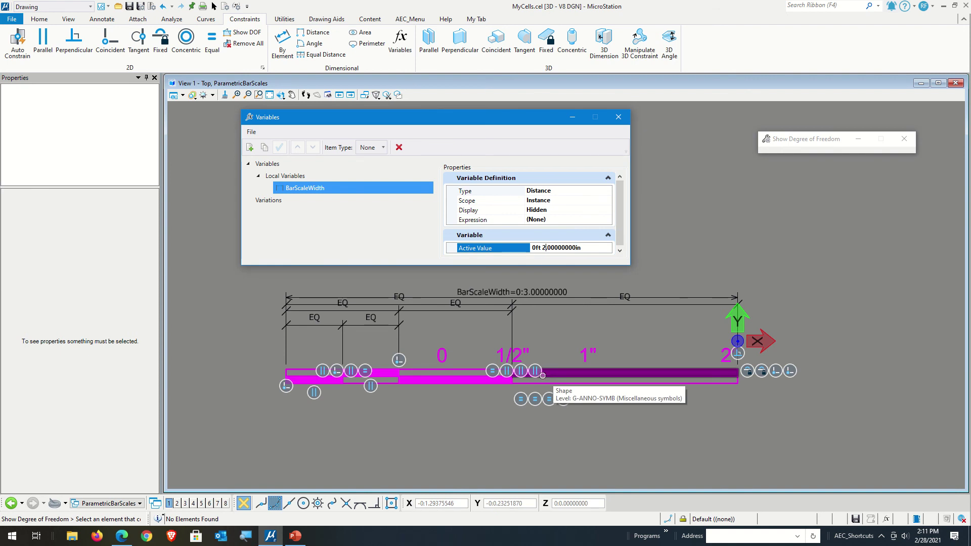
type("2")
key("Return")
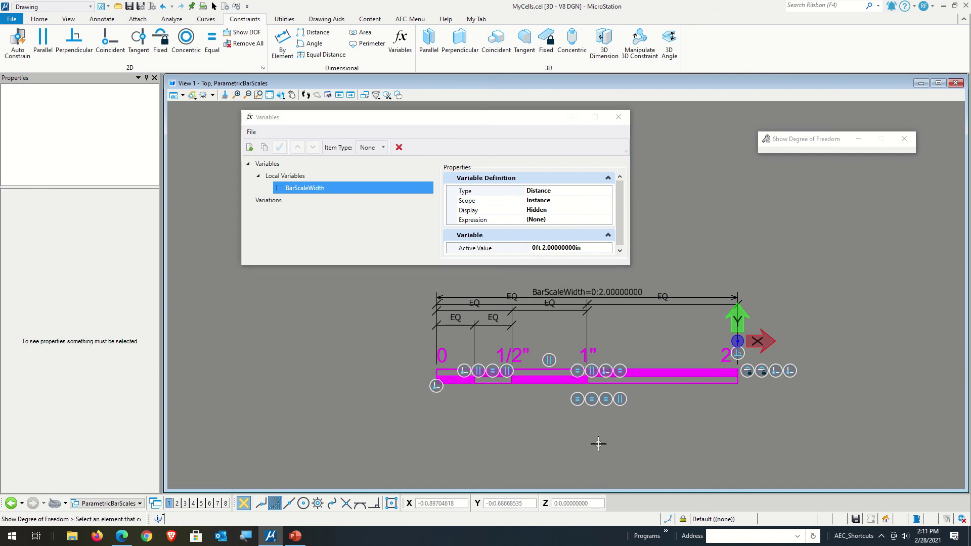
left_click(214, 6)
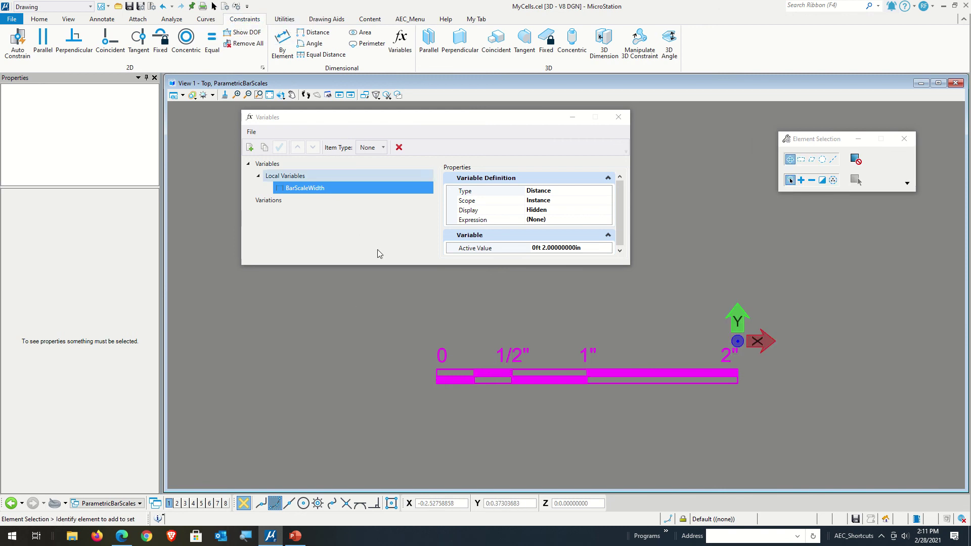